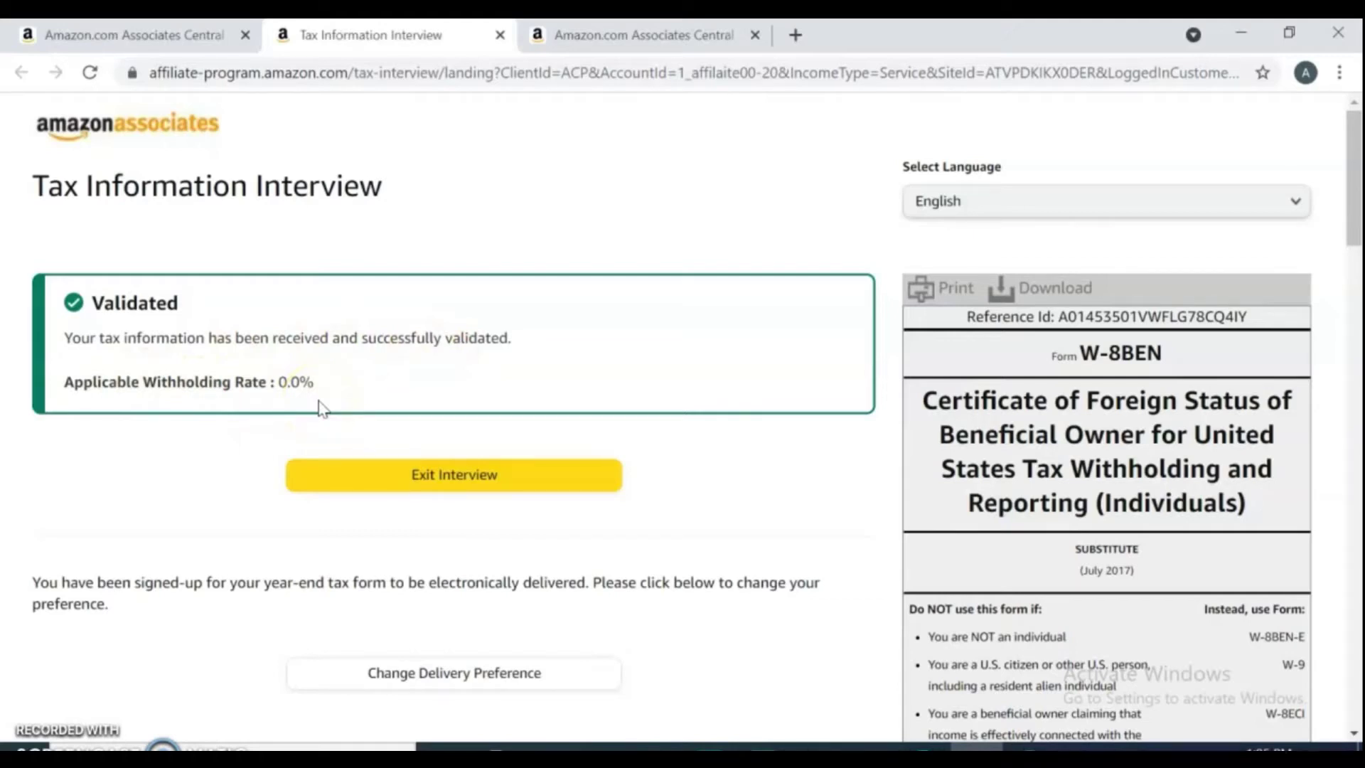
# Reload the account page, then open Amazon.com Associates Central from the Google results for 'amazon associate'.
pyautogui.click(360, 411)
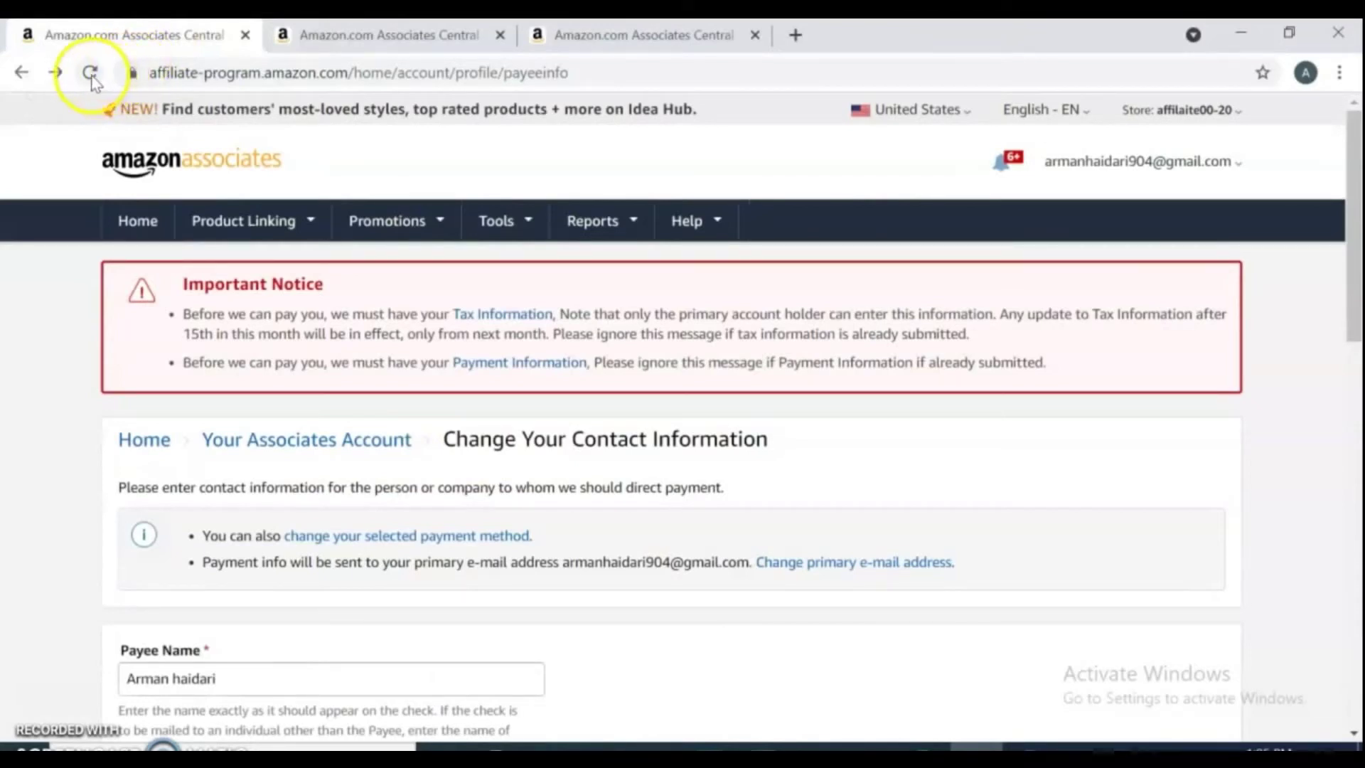
pyautogui.click(91, 80)
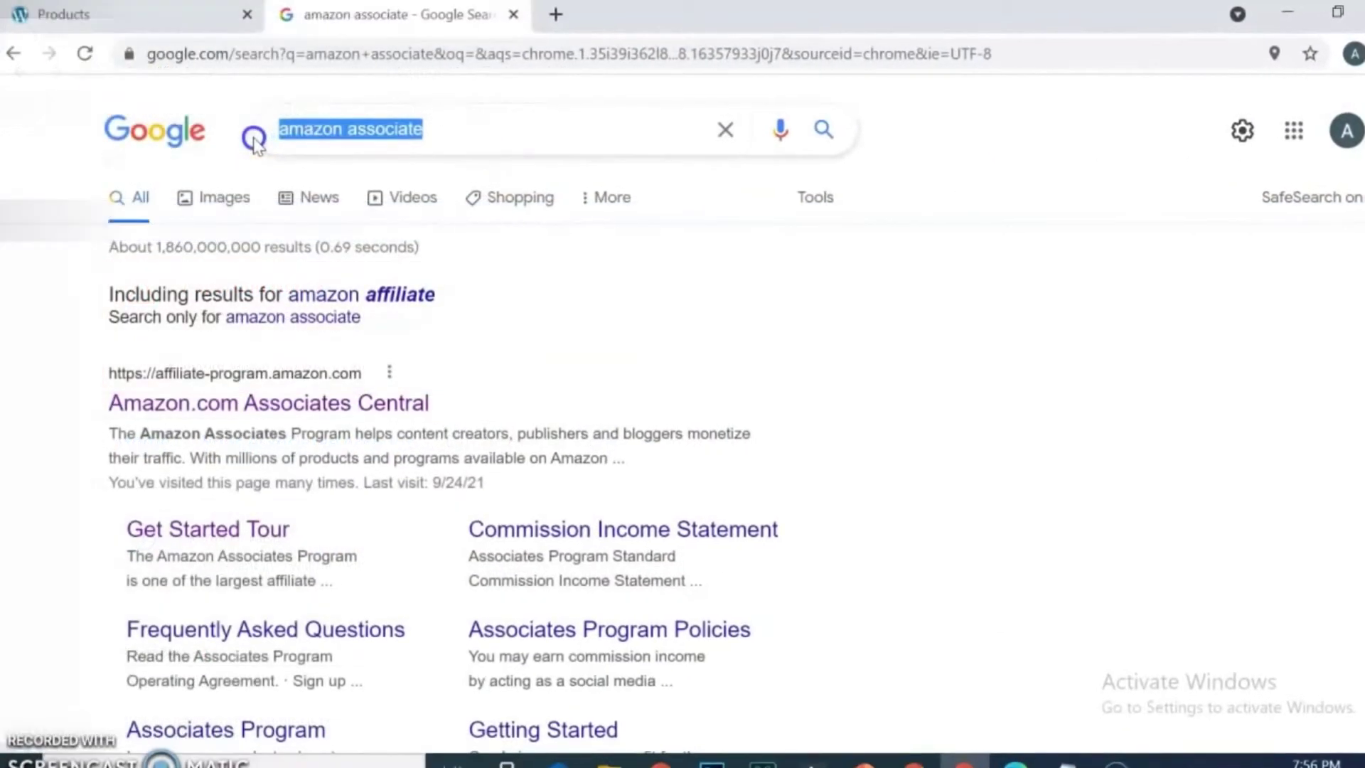
pyautogui.click(247, 419)
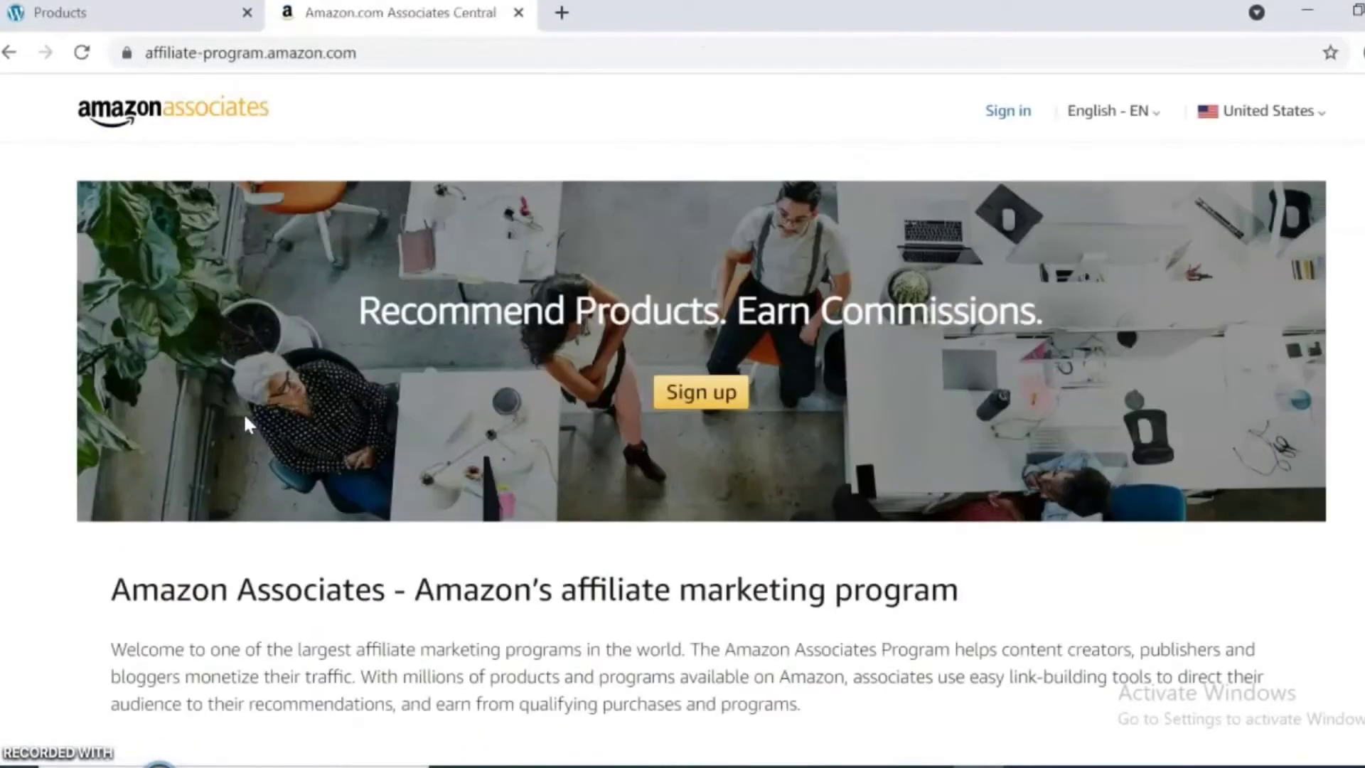
# Start the Amazon Associates sign-up from the banner's Sign up button.
pyautogui.click(282, 402)
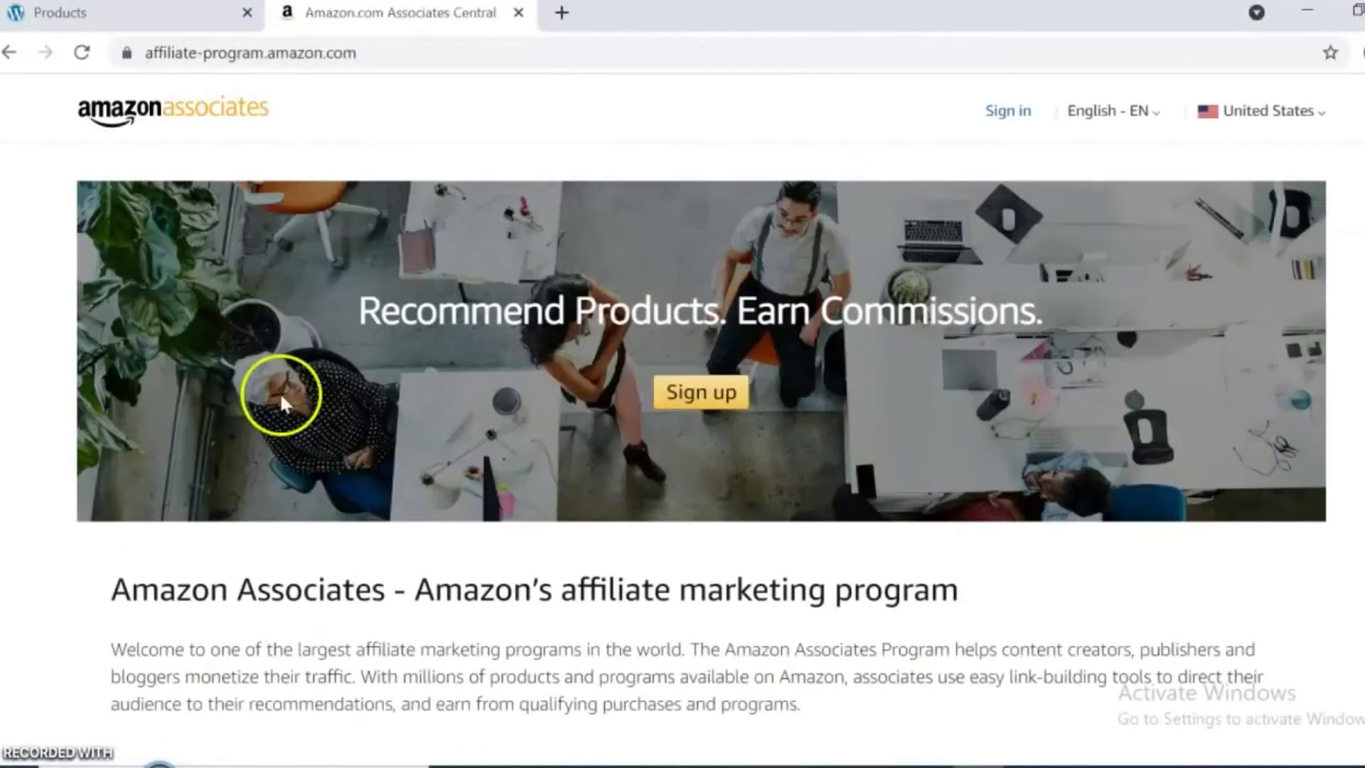
pyautogui.click(726, 418)
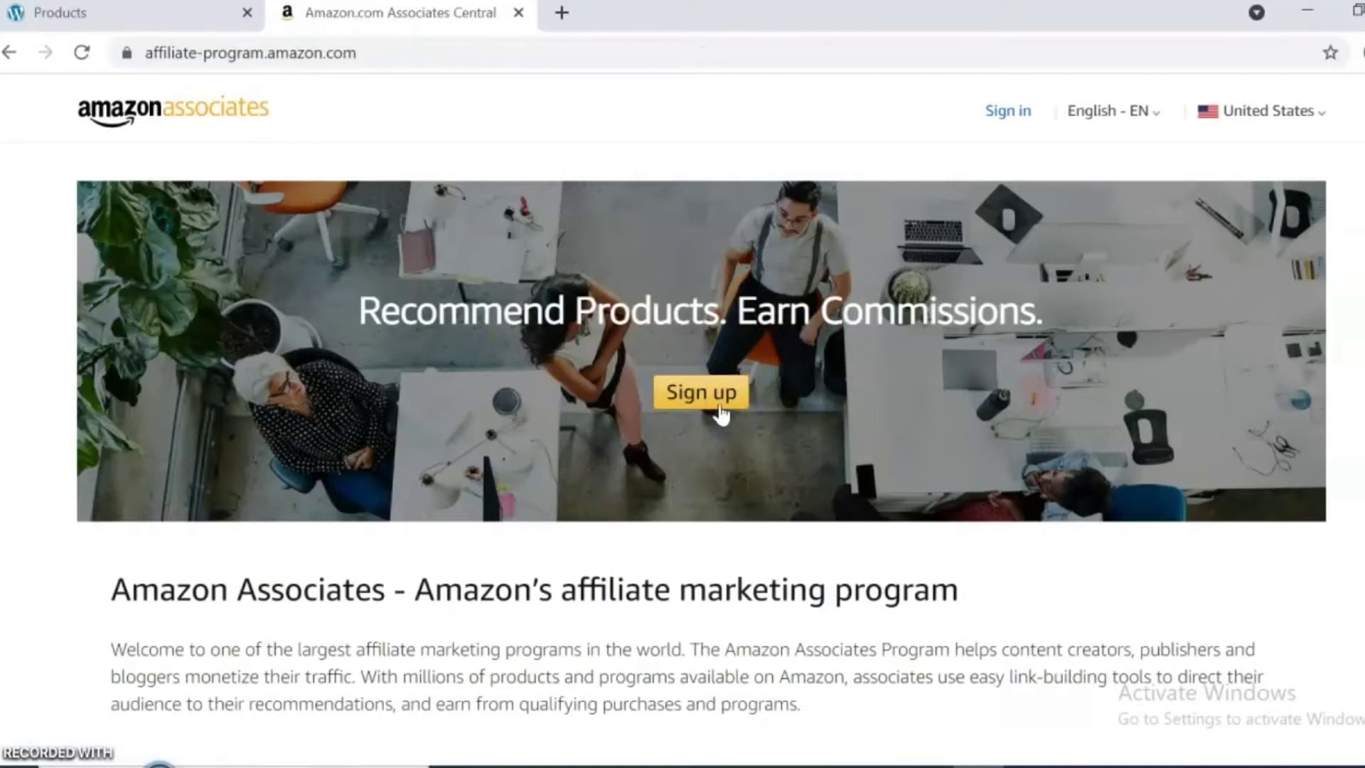
pyautogui.click(721, 414)
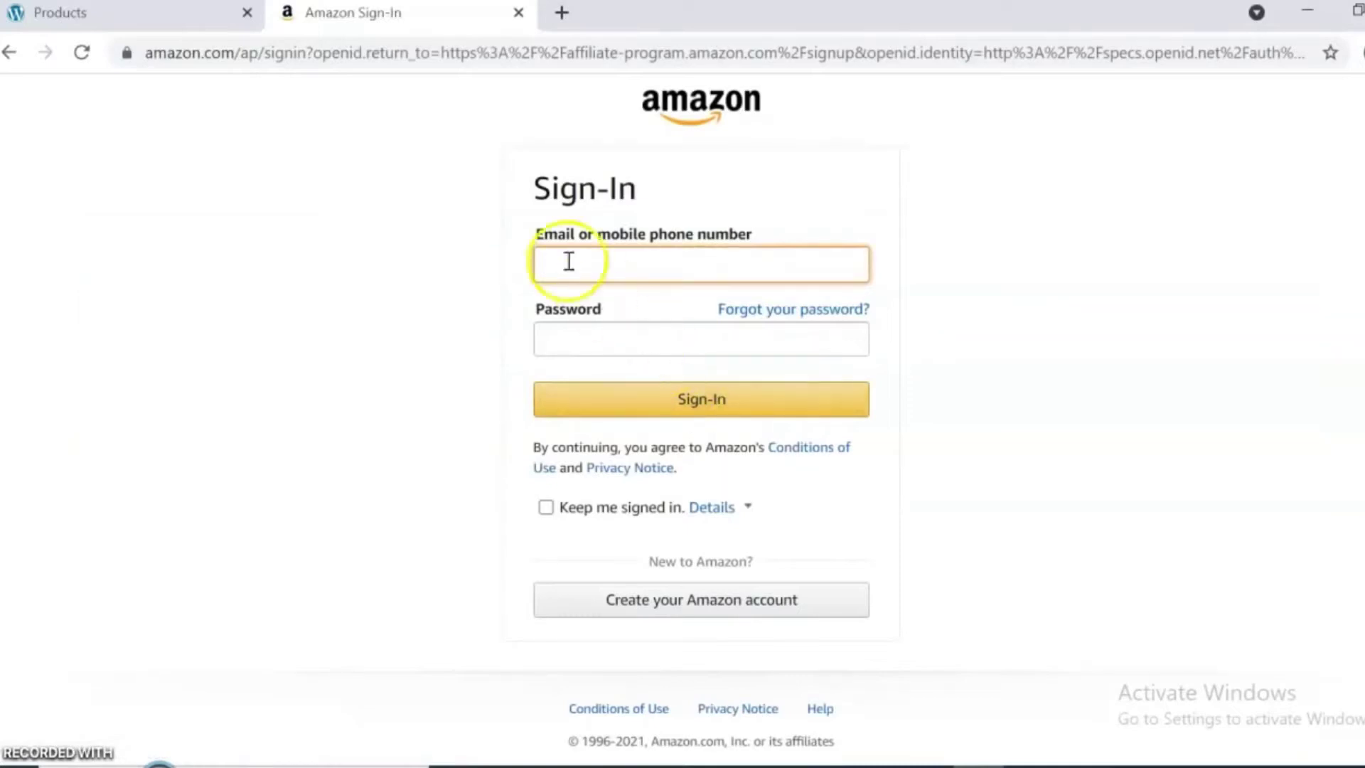
# Fill in a new Amazon account's name, saved email and matching passwords, then submit it.
pyautogui.click(607, 258)
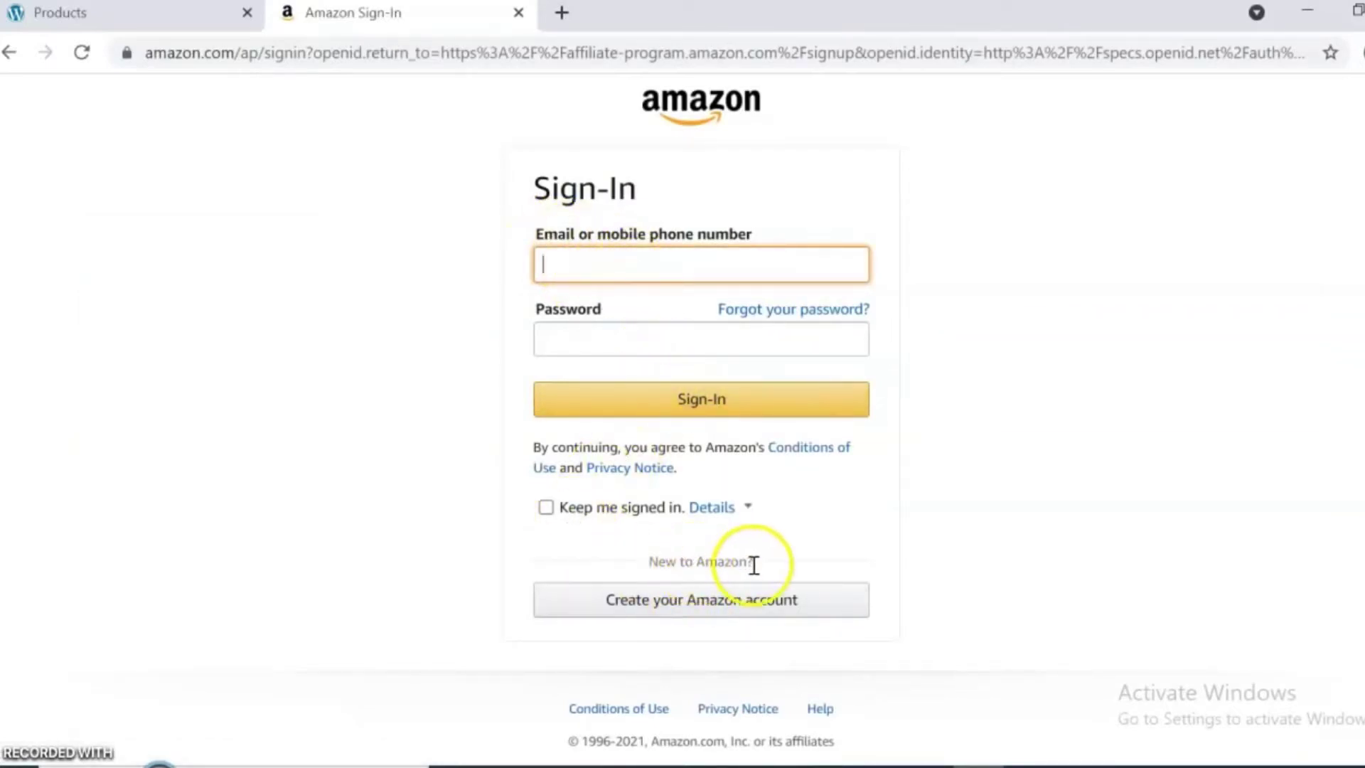
pyautogui.click(677, 605)
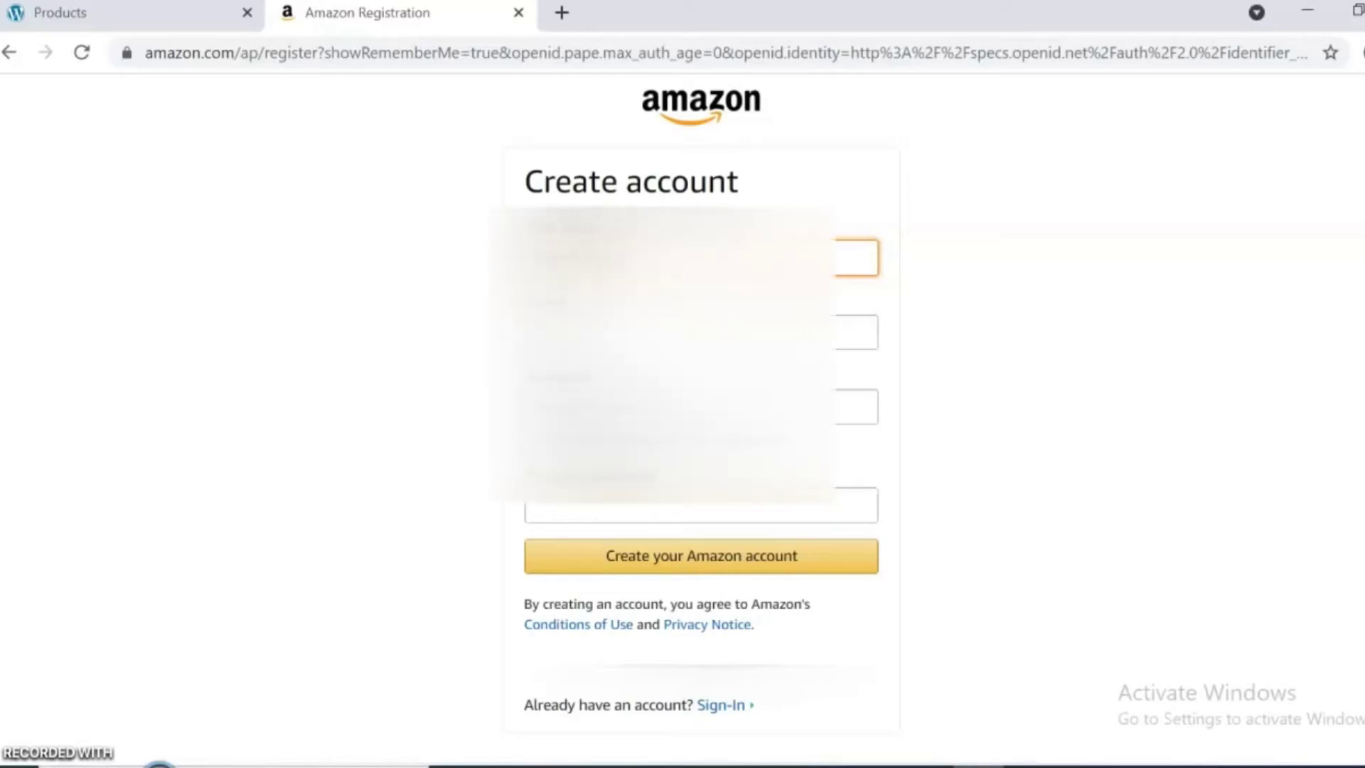
pyautogui.click(701, 332)
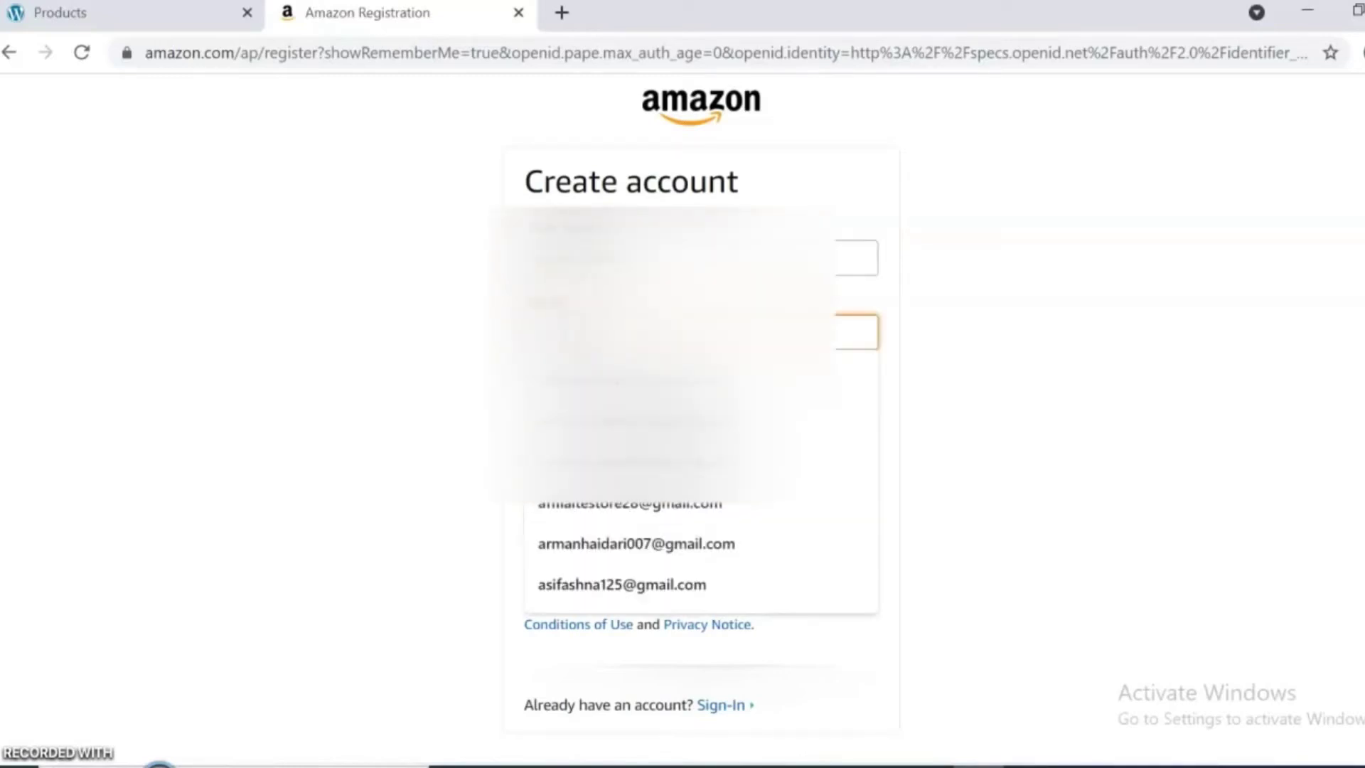
pyautogui.click(618, 497)
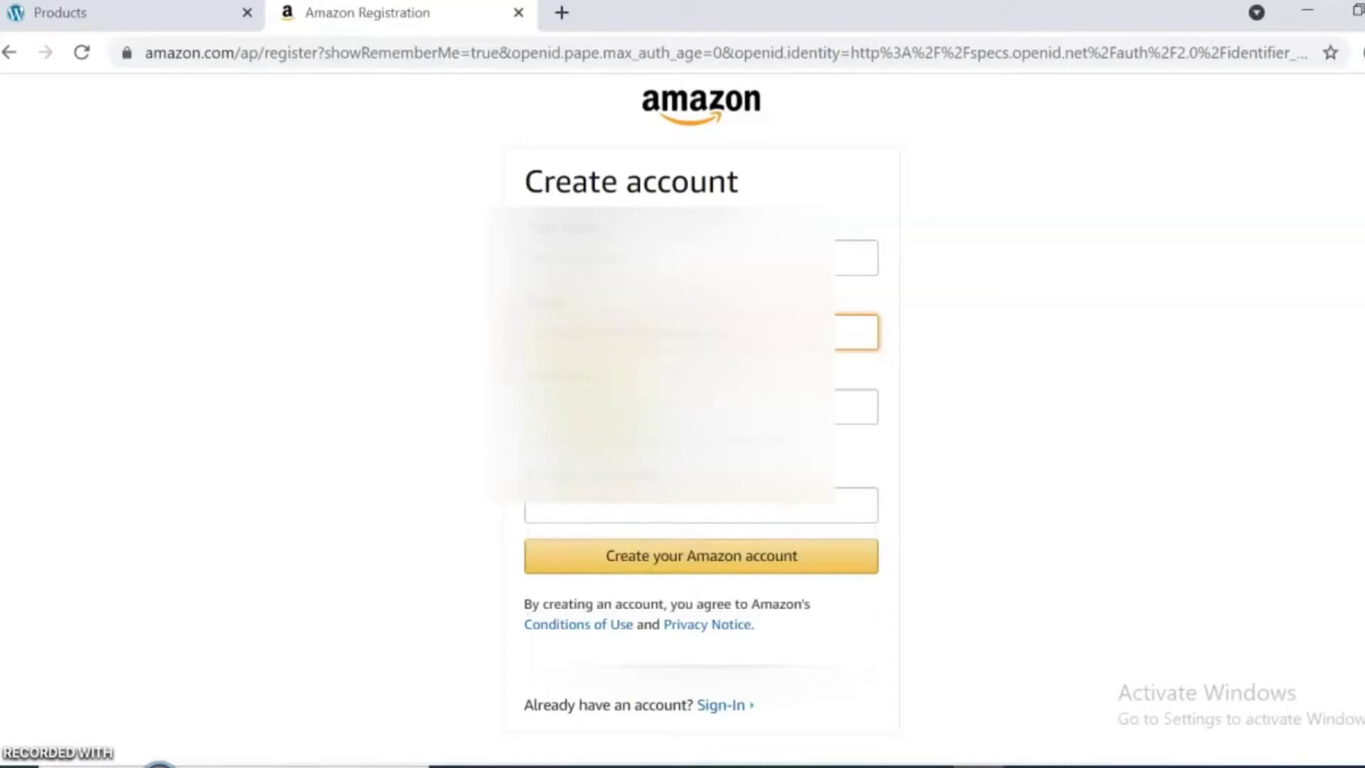
pyautogui.click(701, 406)
pyautogui.click(619, 449)
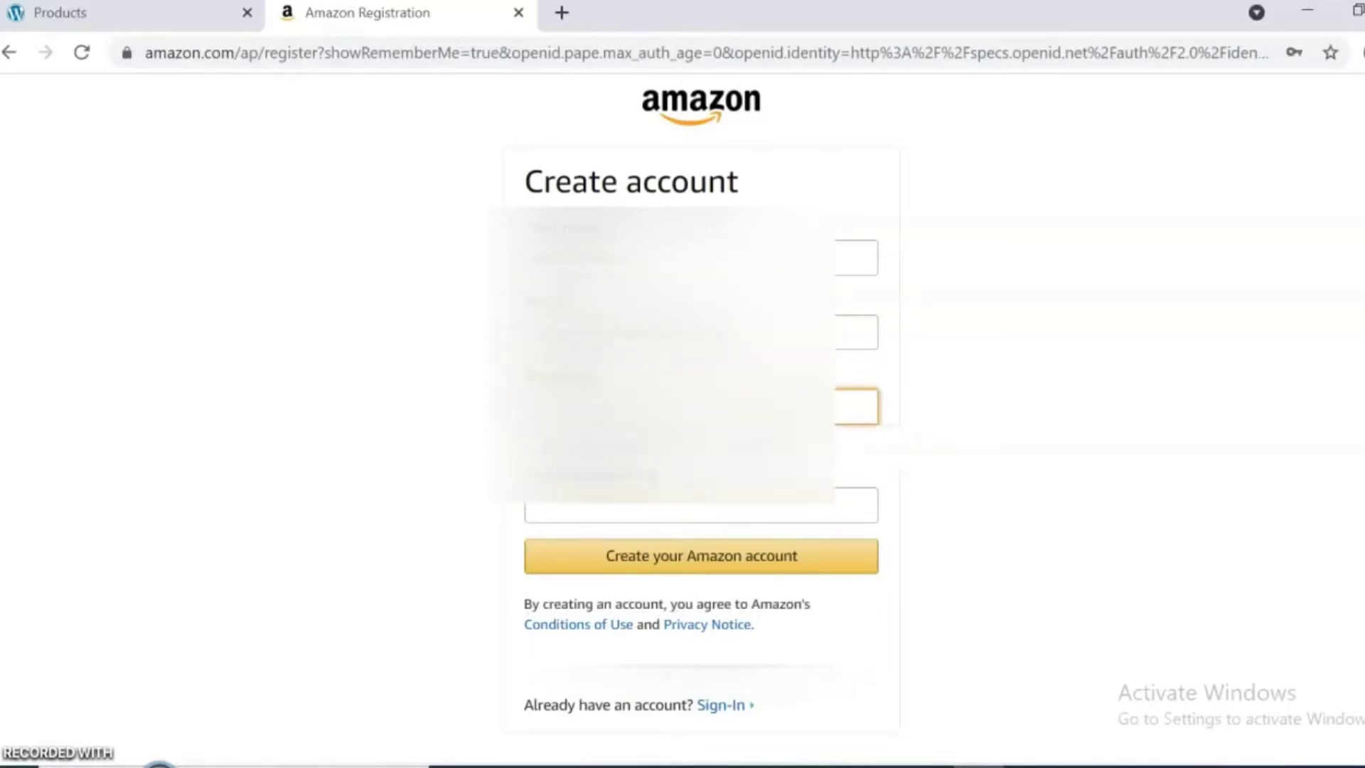
pyautogui.click(600, 509)
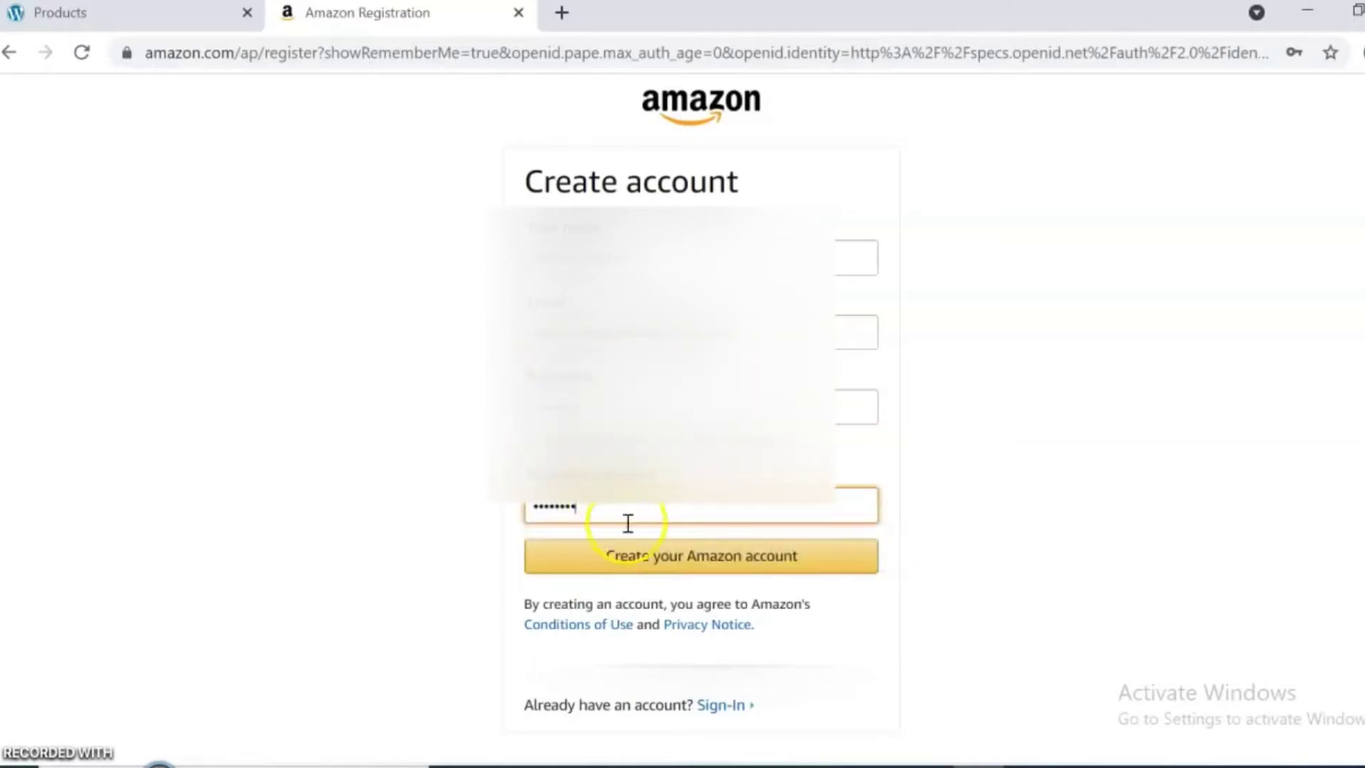
pyautogui.click(674, 576)
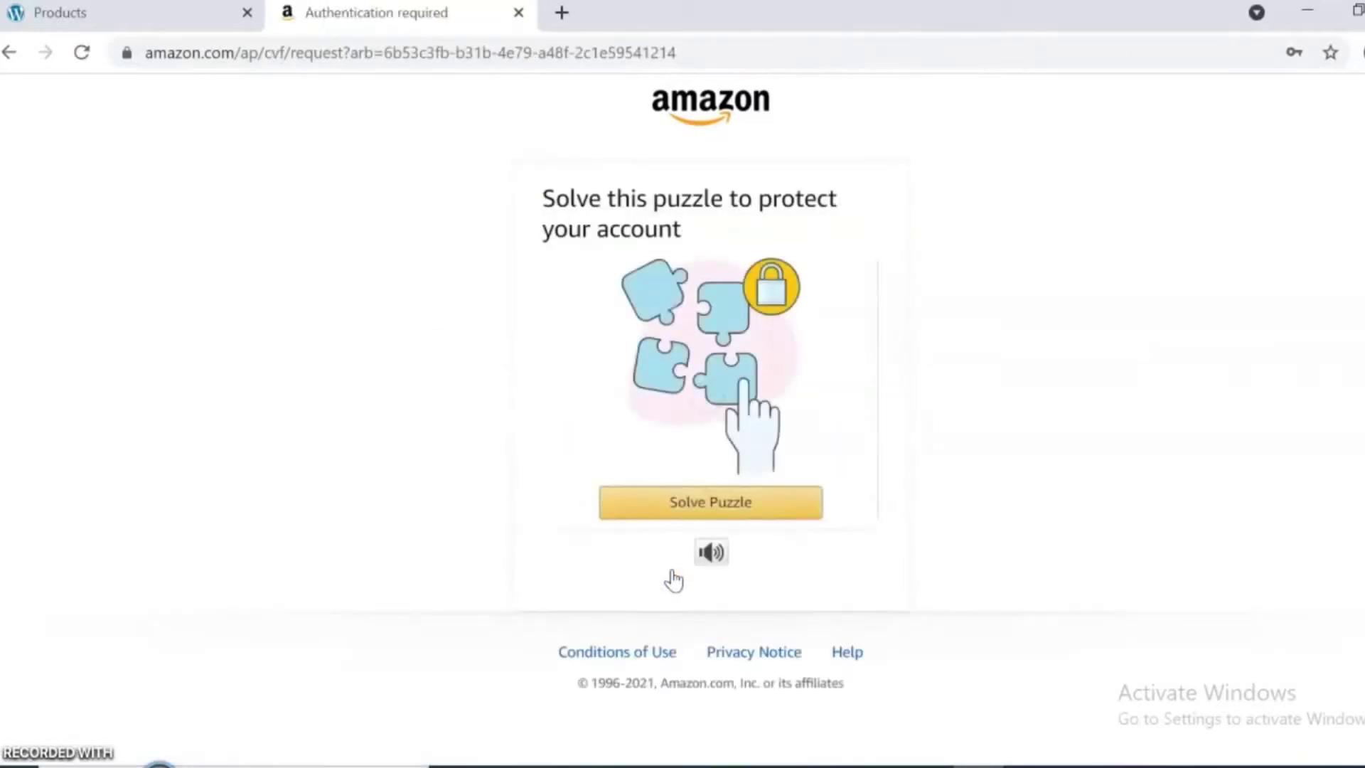
# Solve the security puzzle as an audio challenge, answering 1 and then 4.
pyautogui.click(713, 509)
pyautogui.click(727, 552)
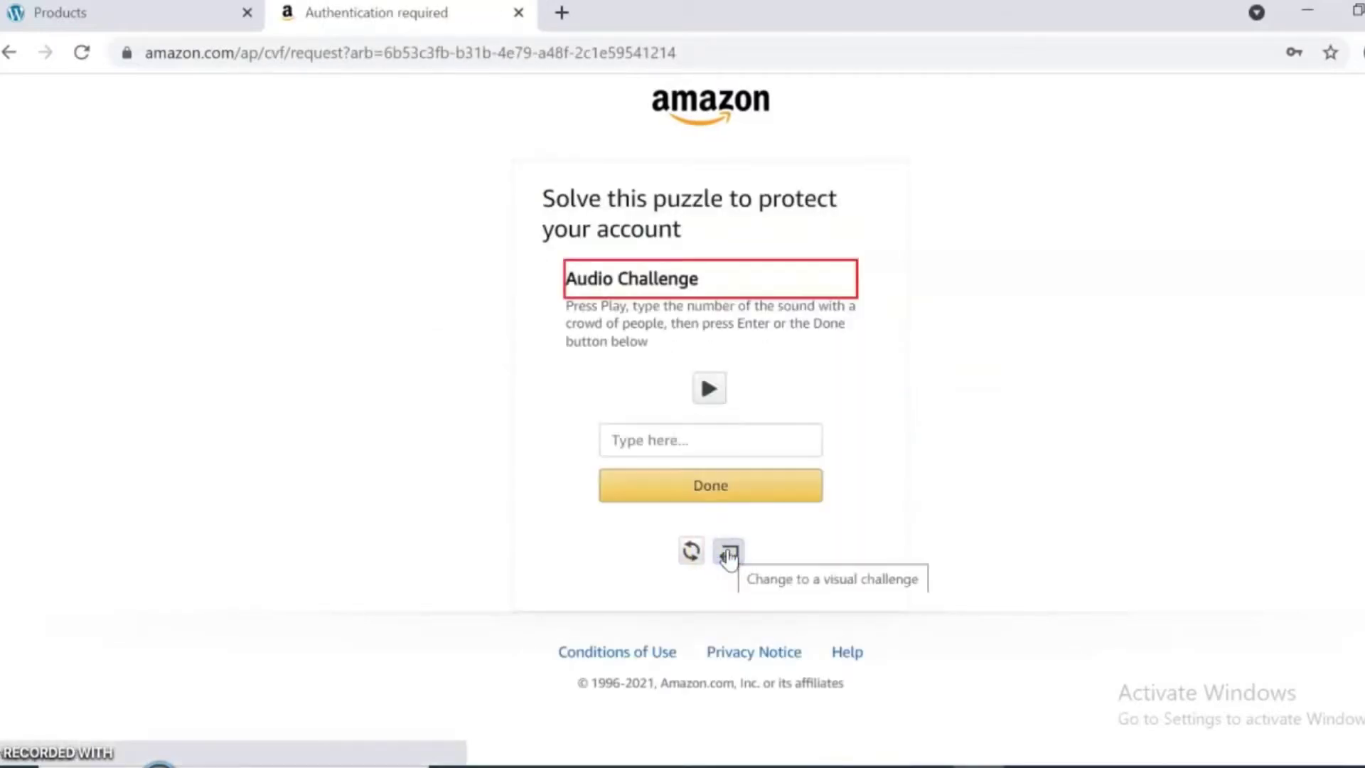
pyautogui.click(637, 455)
pyautogui.click(709, 388)
pyautogui.write('1')
pyautogui.click(683, 484)
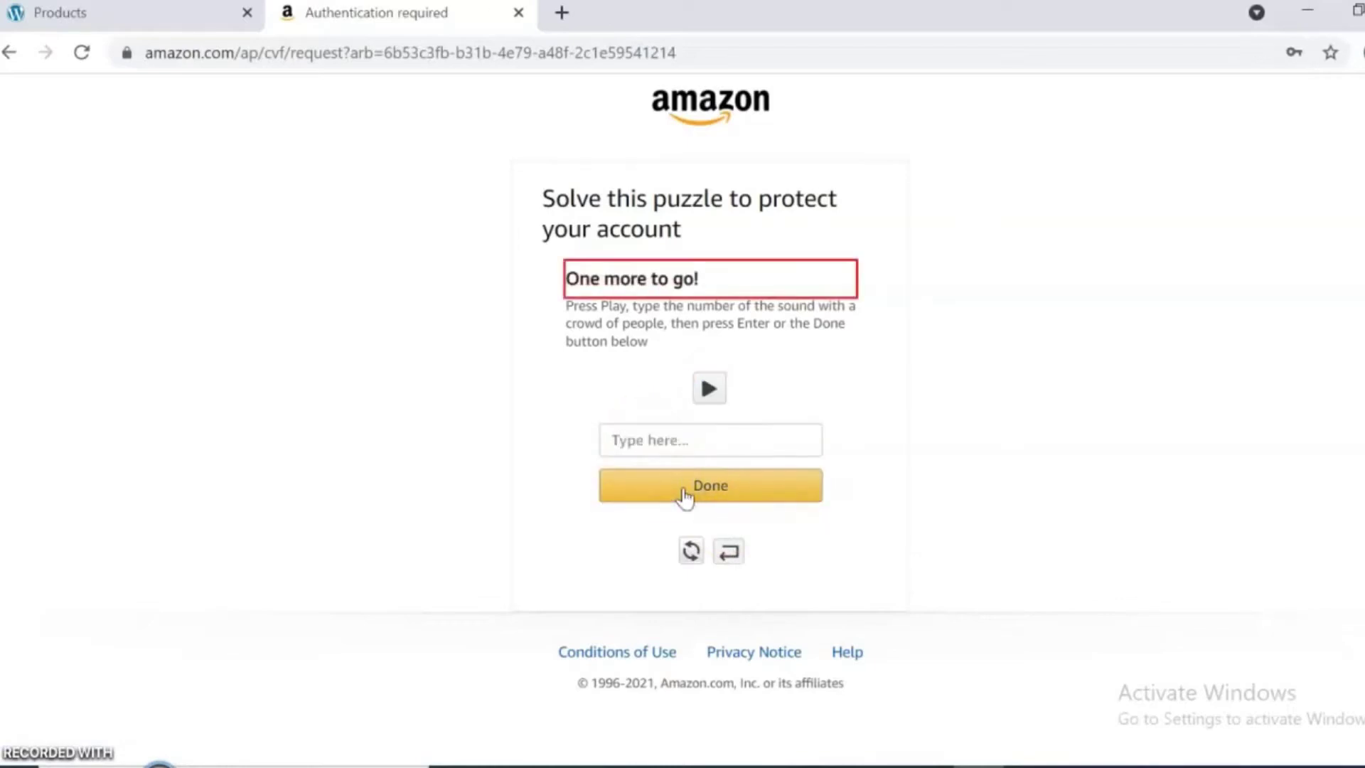
pyautogui.click(709, 388)
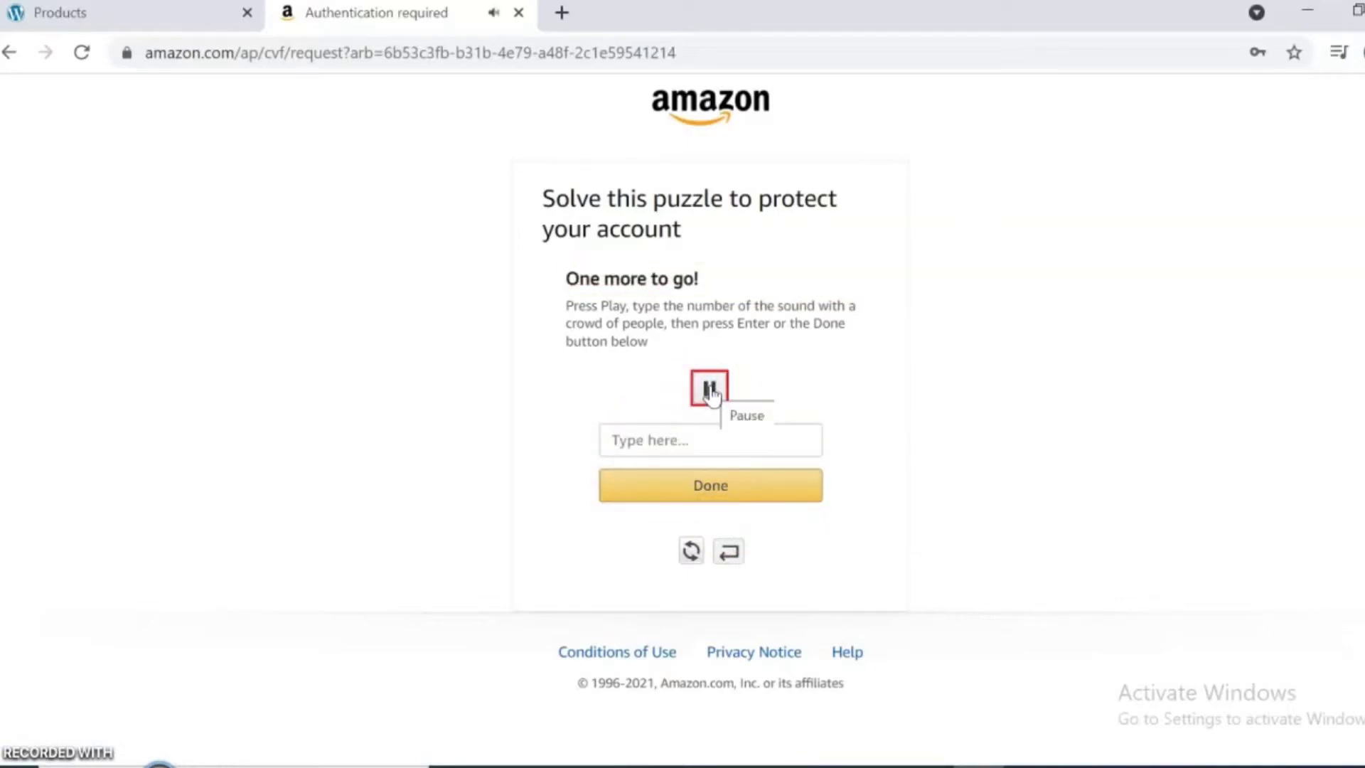
pyautogui.click(638, 436)
pyautogui.write('4')
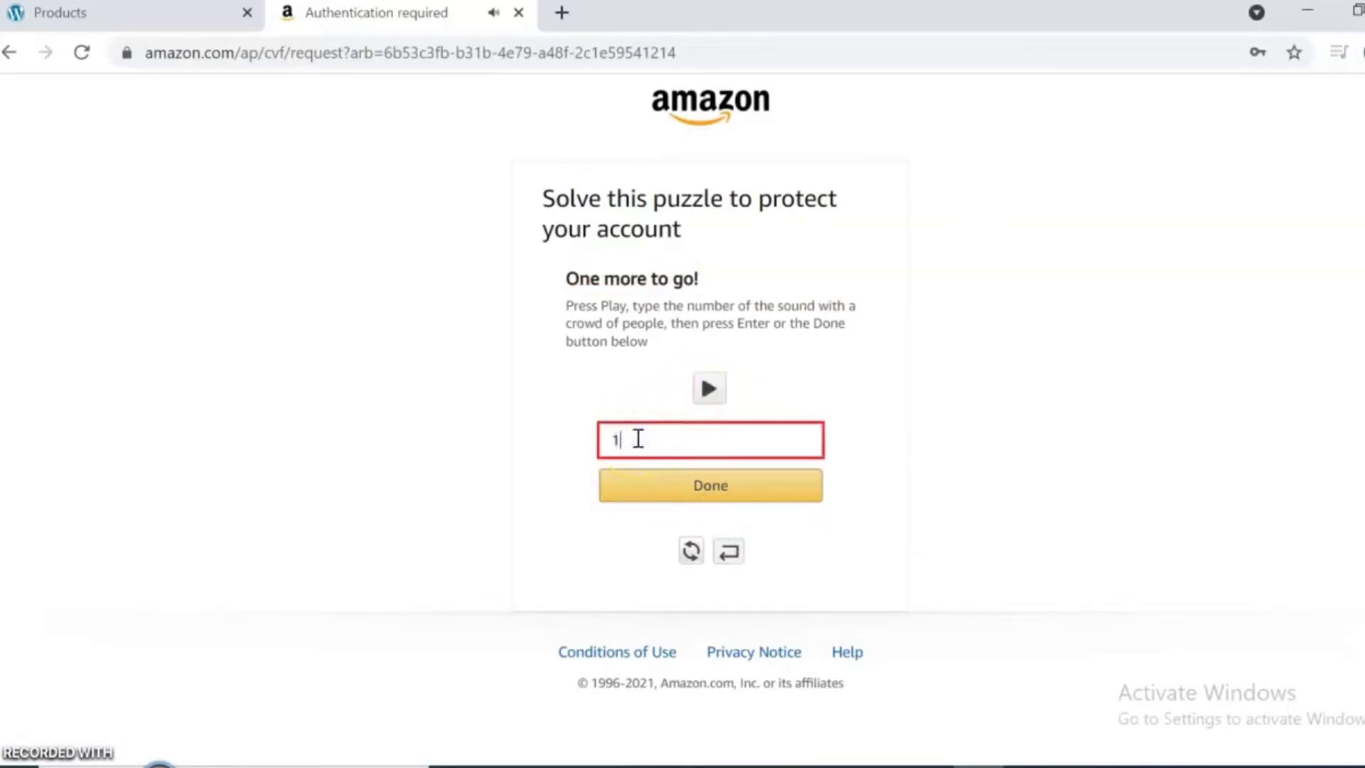
pyautogui.click(693, 491)
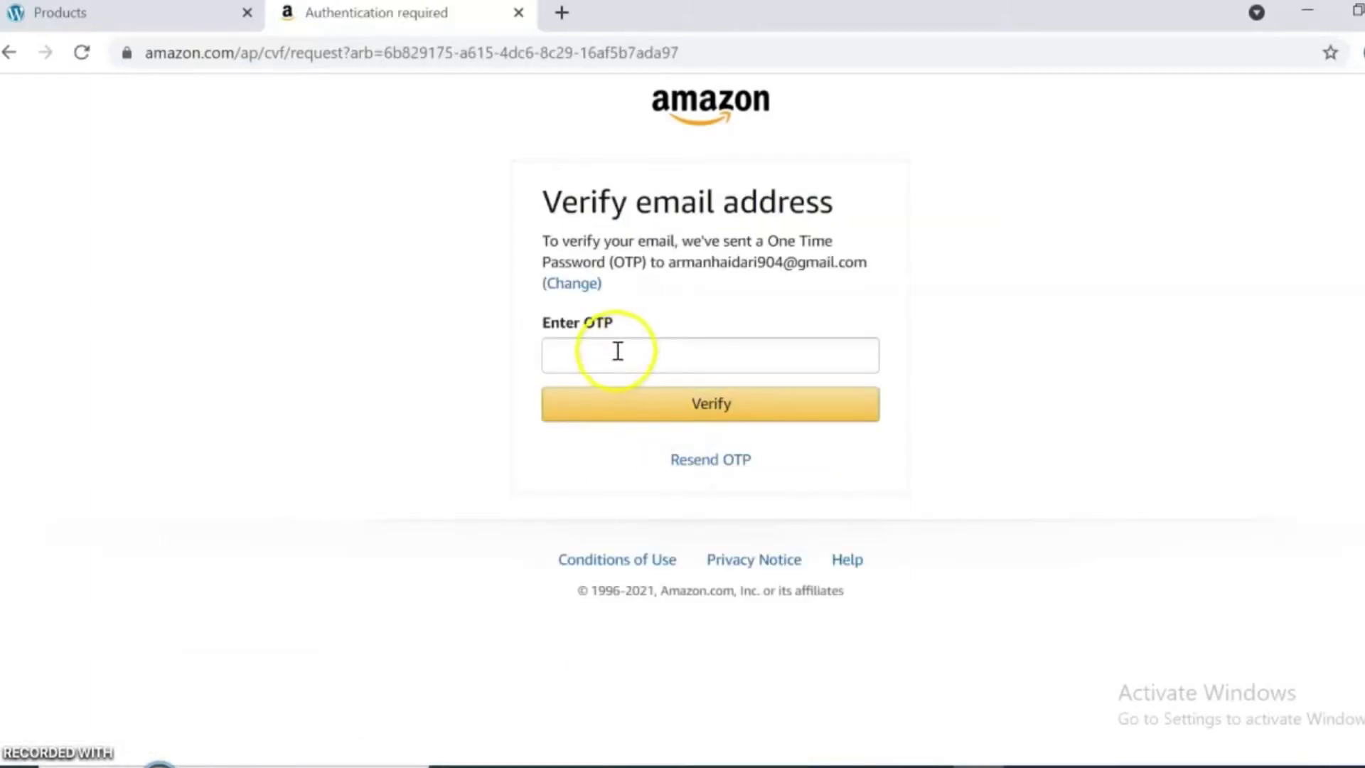
# Go to gmail.com in the new tab.
pyautogui.click(566, 17)
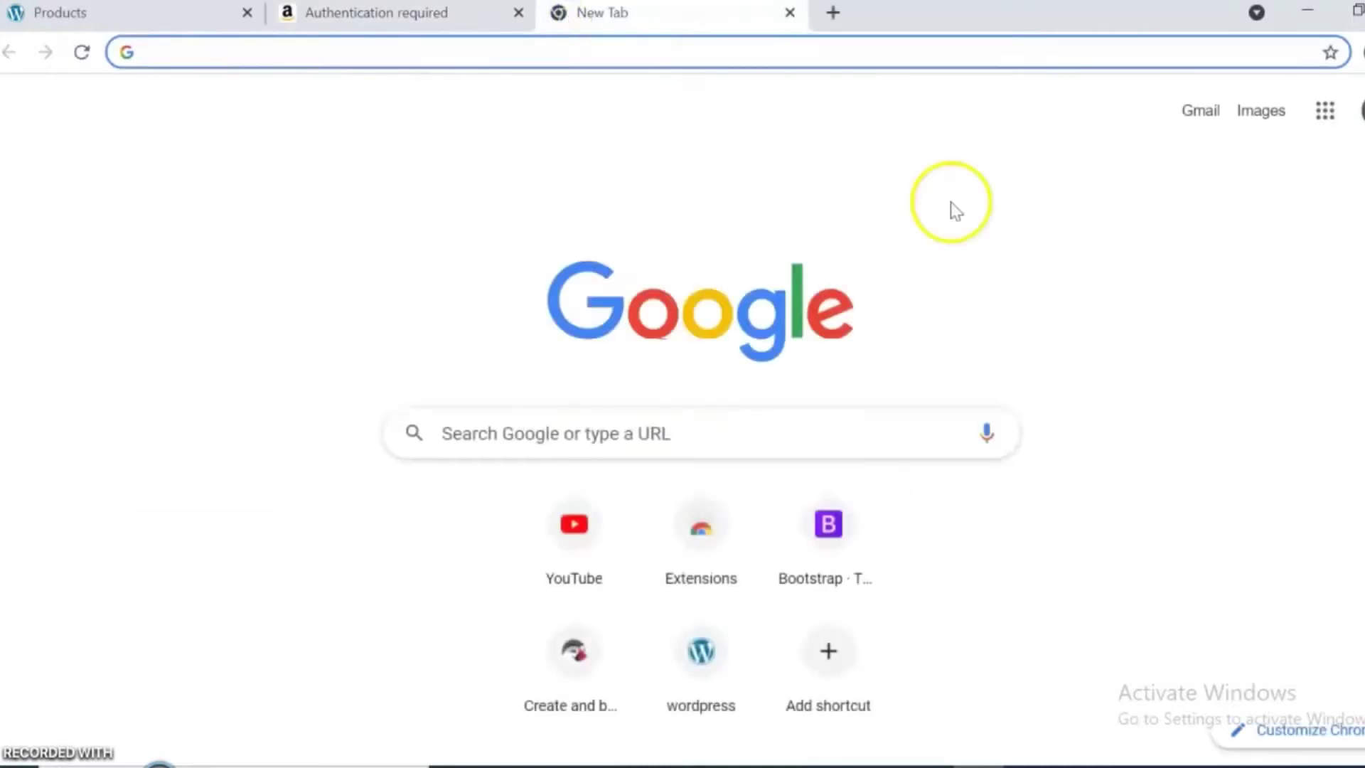
pyautogui.click(659, 52)
pyautogui.write('gmail.google.com/mail/u/0/#inbox')
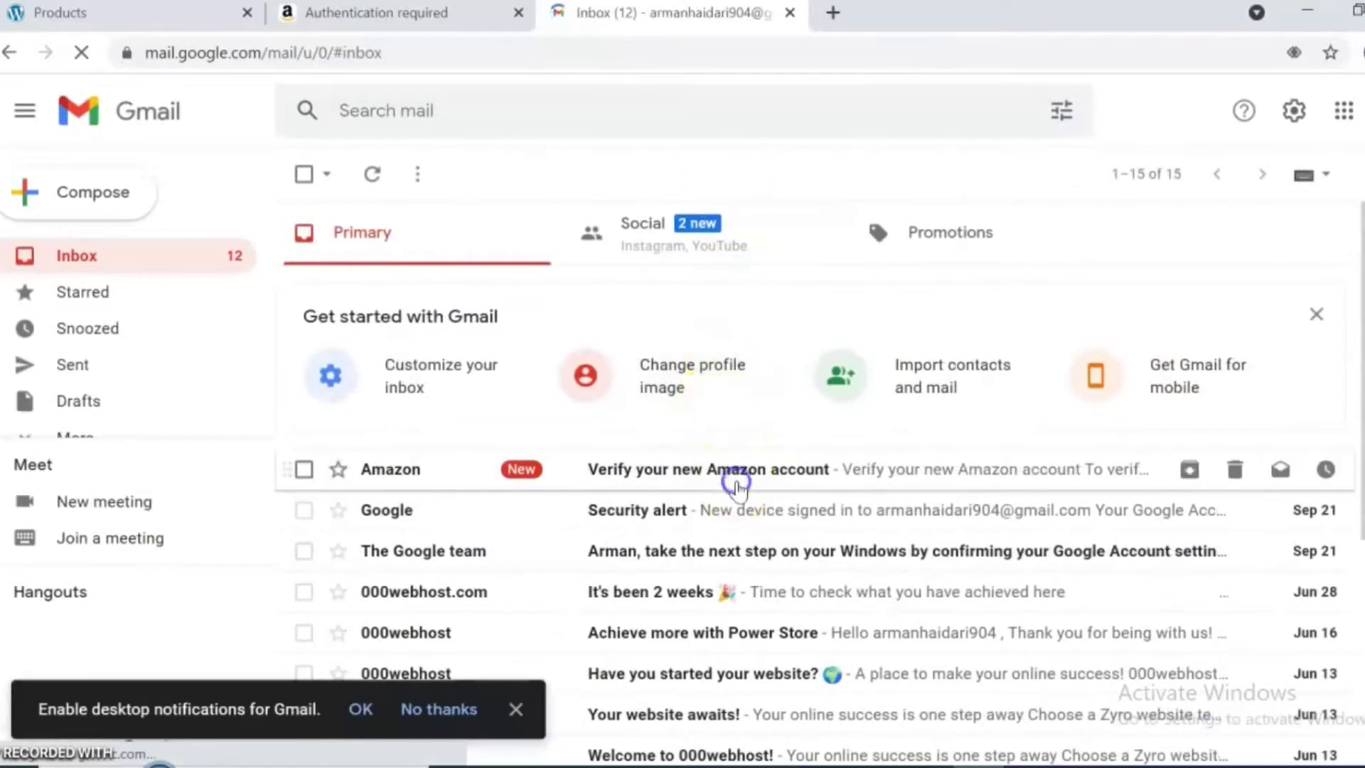
# Copy the OTP from the 'Verify your new Amazon account' email and return to Amazon.
pyautogui.click(736, 478)
pyautogui.doubleClick(598, 549)
pyautogui.moveTo(625, 549); pyautogui.dragTo(647, 558)
pyautogui.click(580, 544)
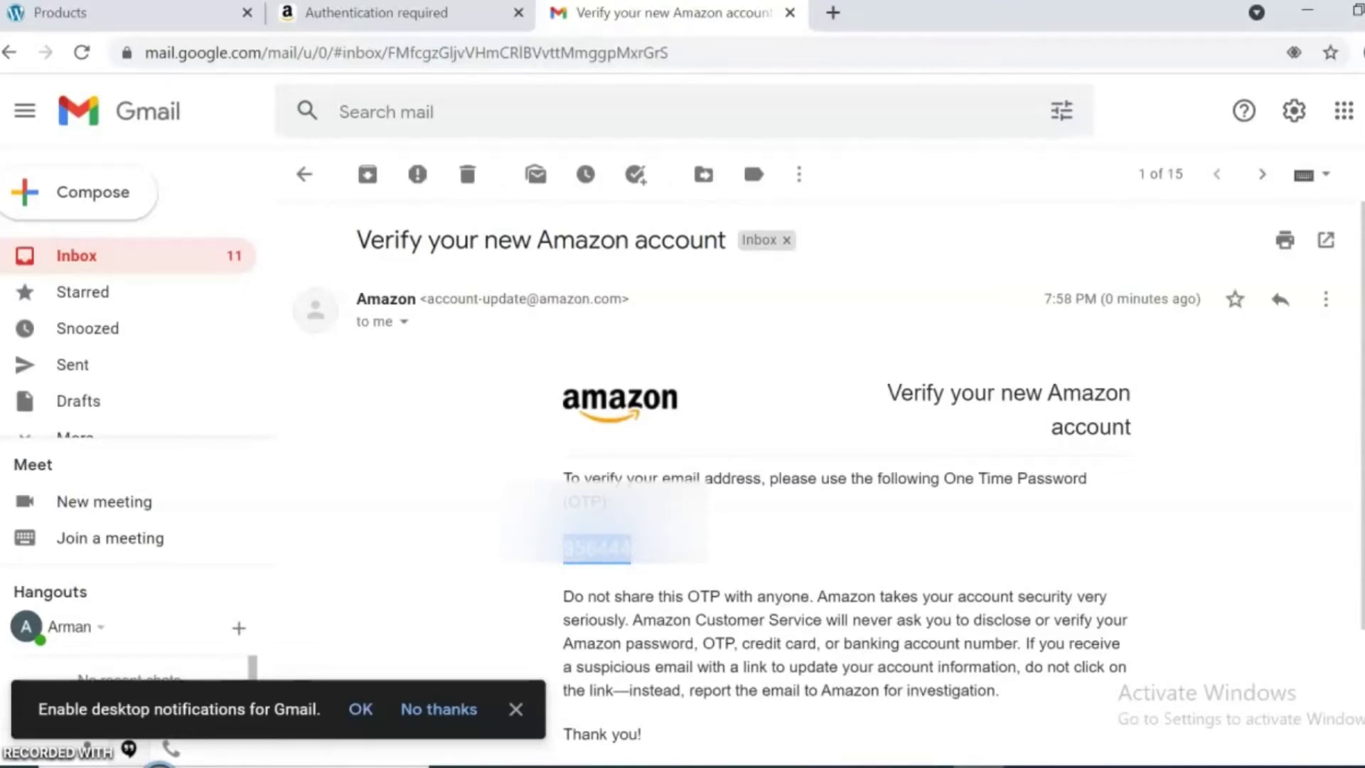
pyautogui.click(359, 18)
# Paste the emailed one-time password to verify the email address.
pyautogui.click(635, 359)
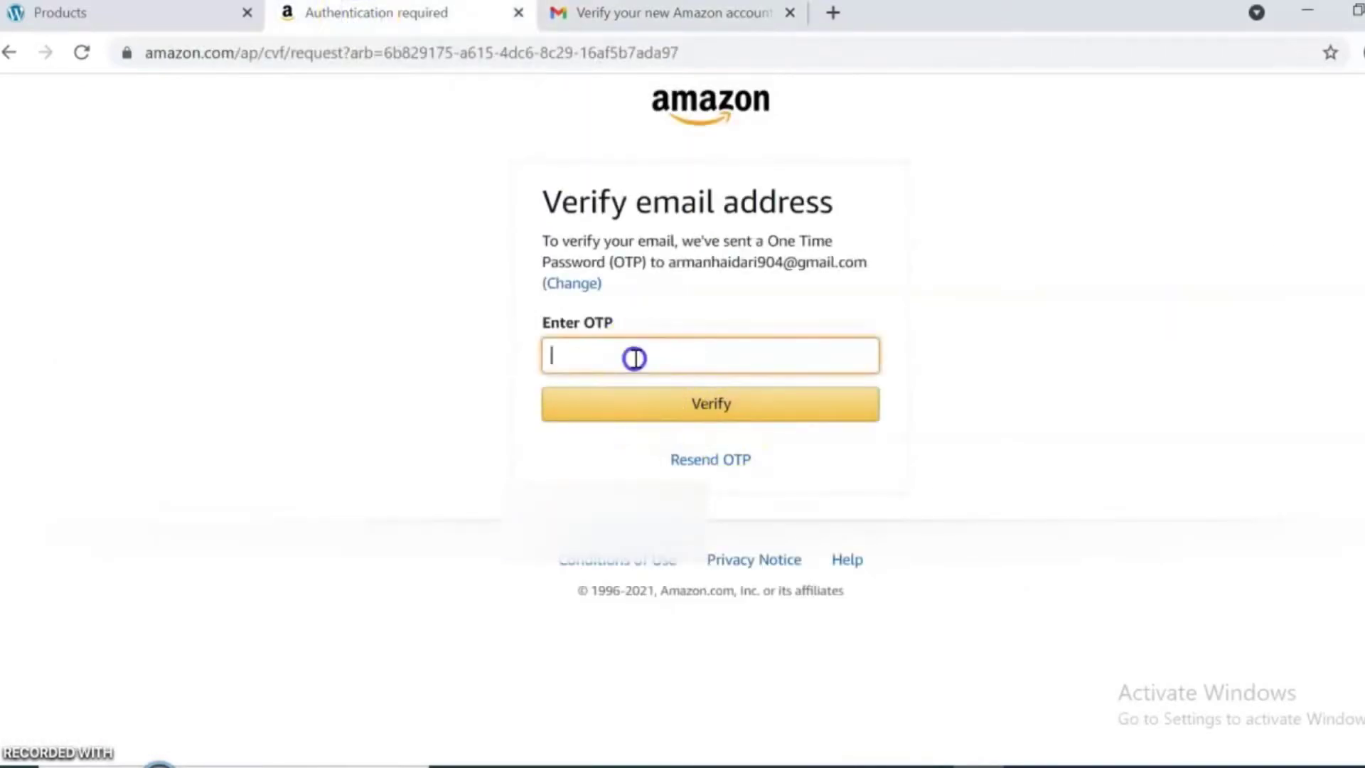
pyautogui.hotkey('ctrl', 'v')
pyautogui.click(687, 406)
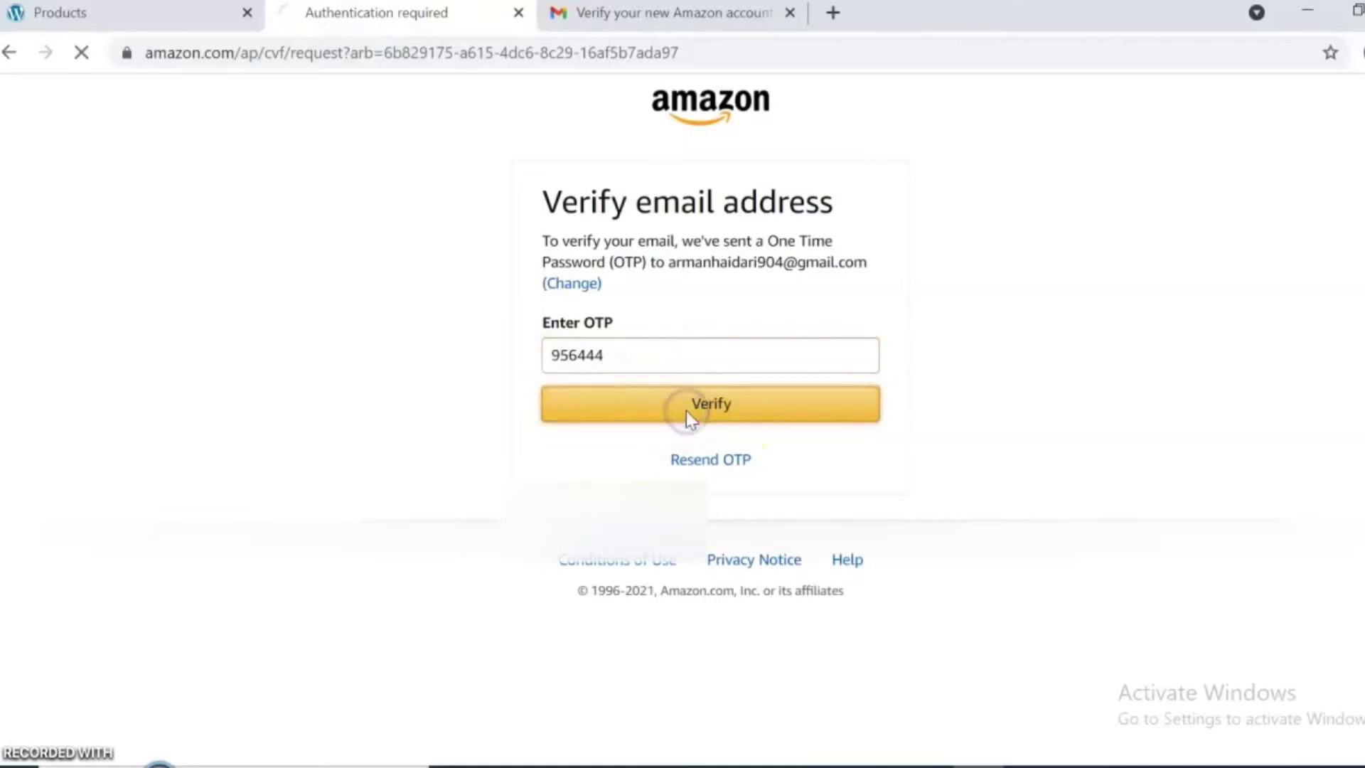
# Add a mobile number with the Indonesia +62 country code for verification.
pyautogui.click(692, 333)
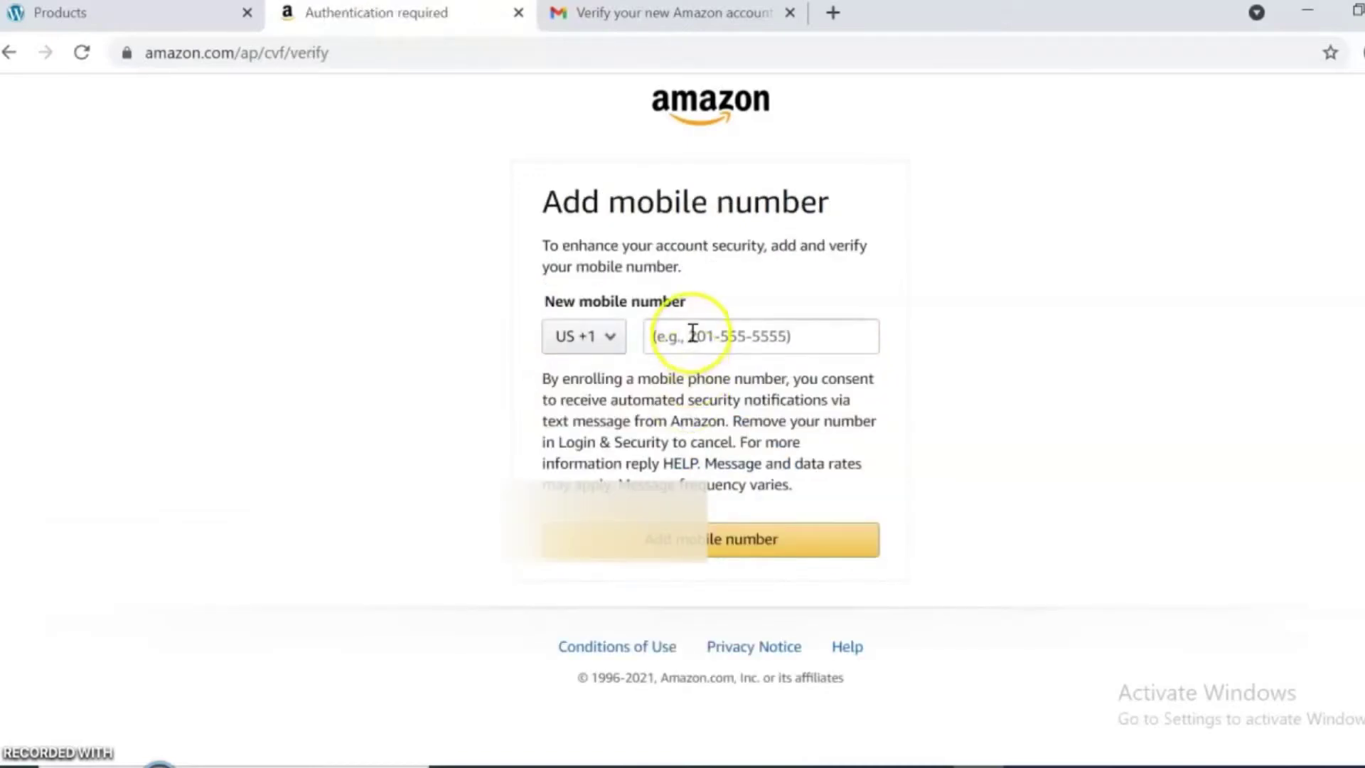
pyautogui.click(595, 336)
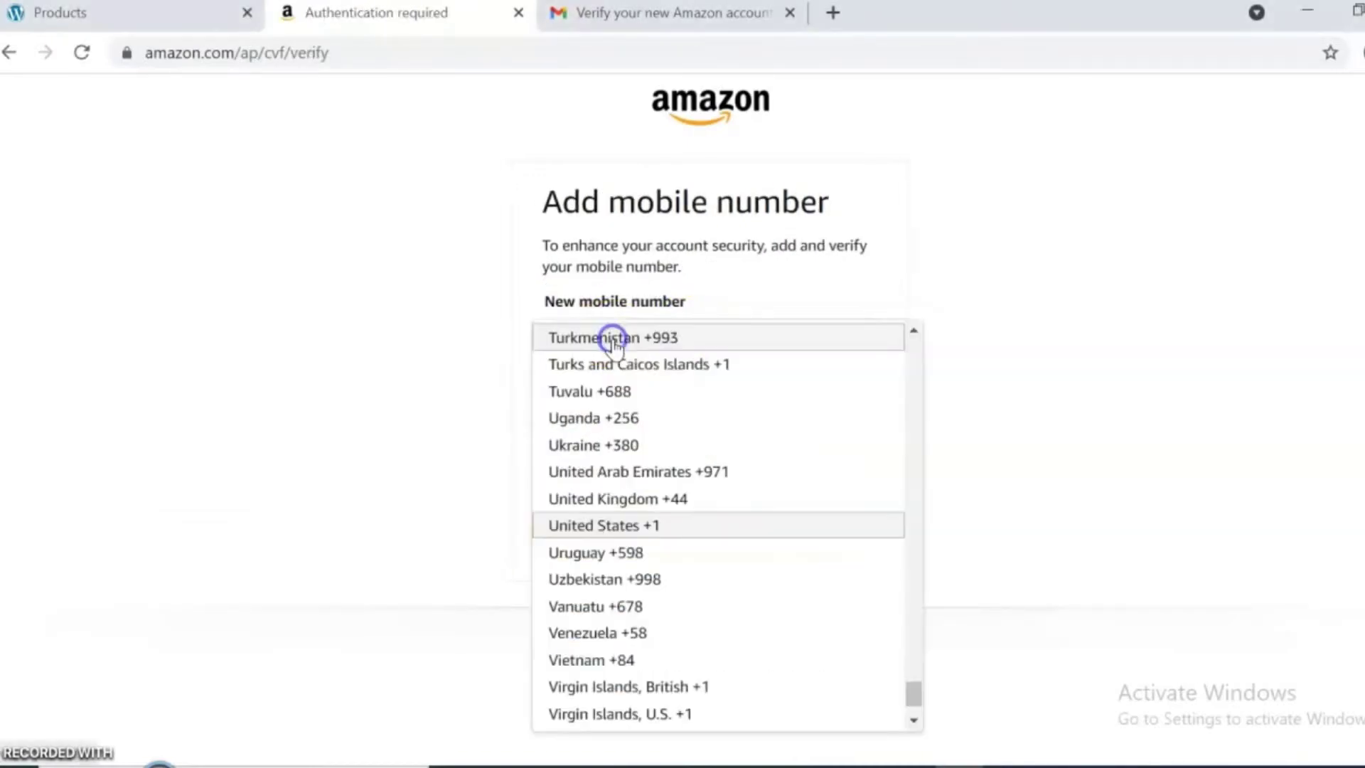
pyautogui.moveTo(913, 693); pyautogui.dragTo(882, 498)
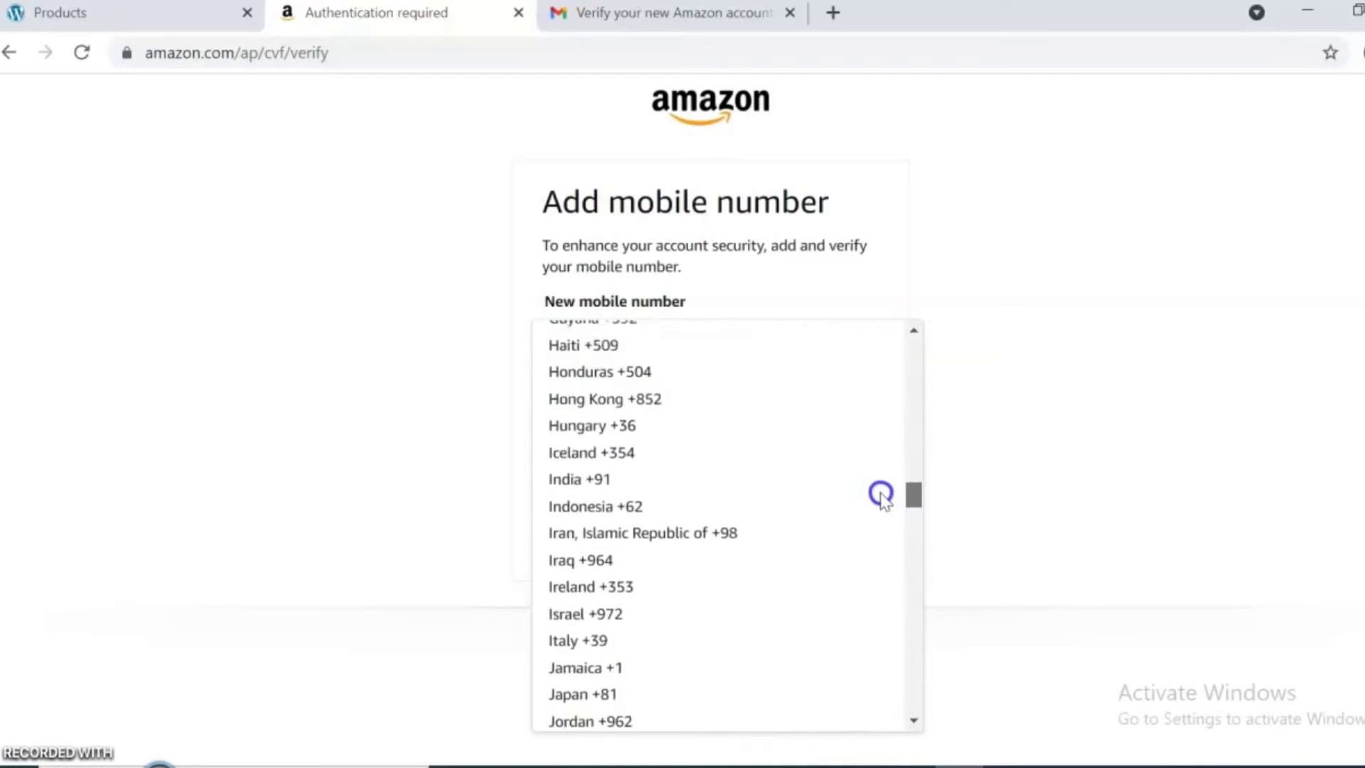
pyautogui.click(608, 505)
pyautogui.click(715, 334)
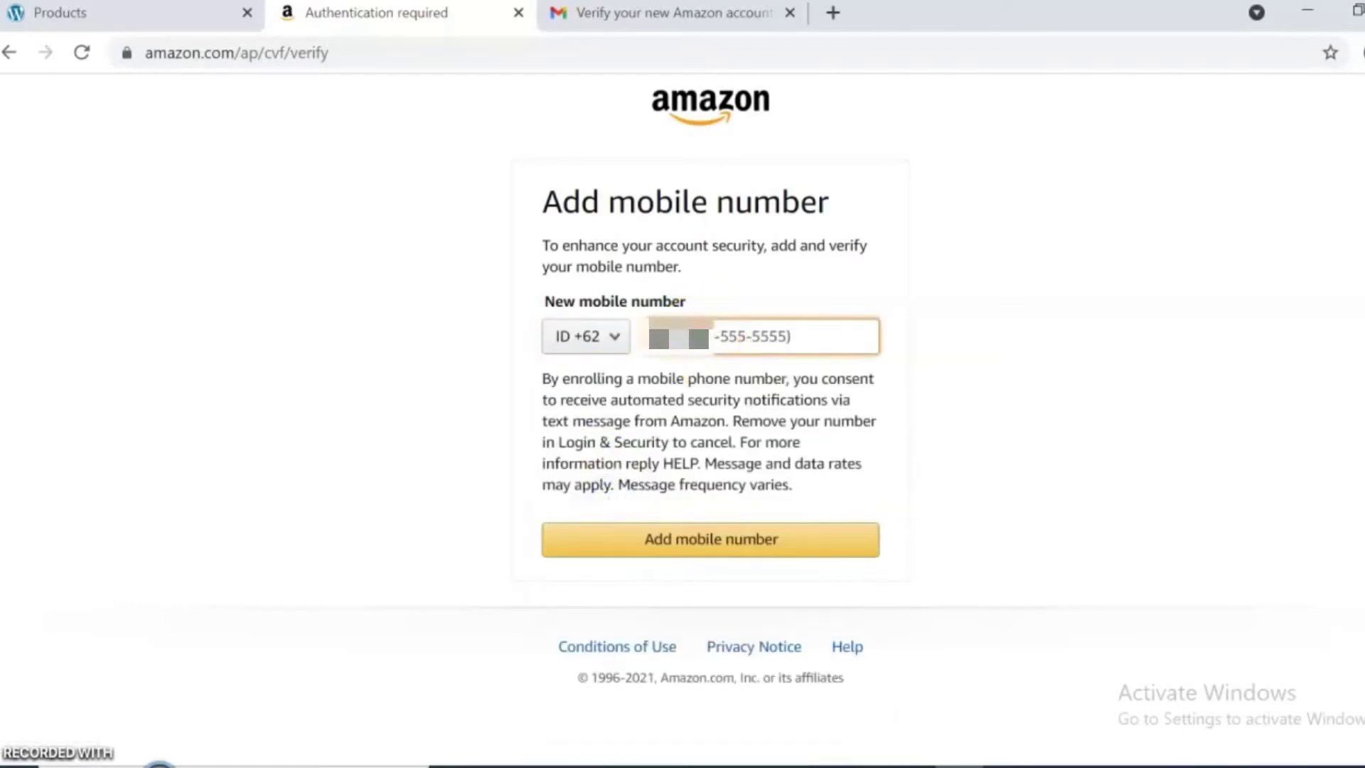
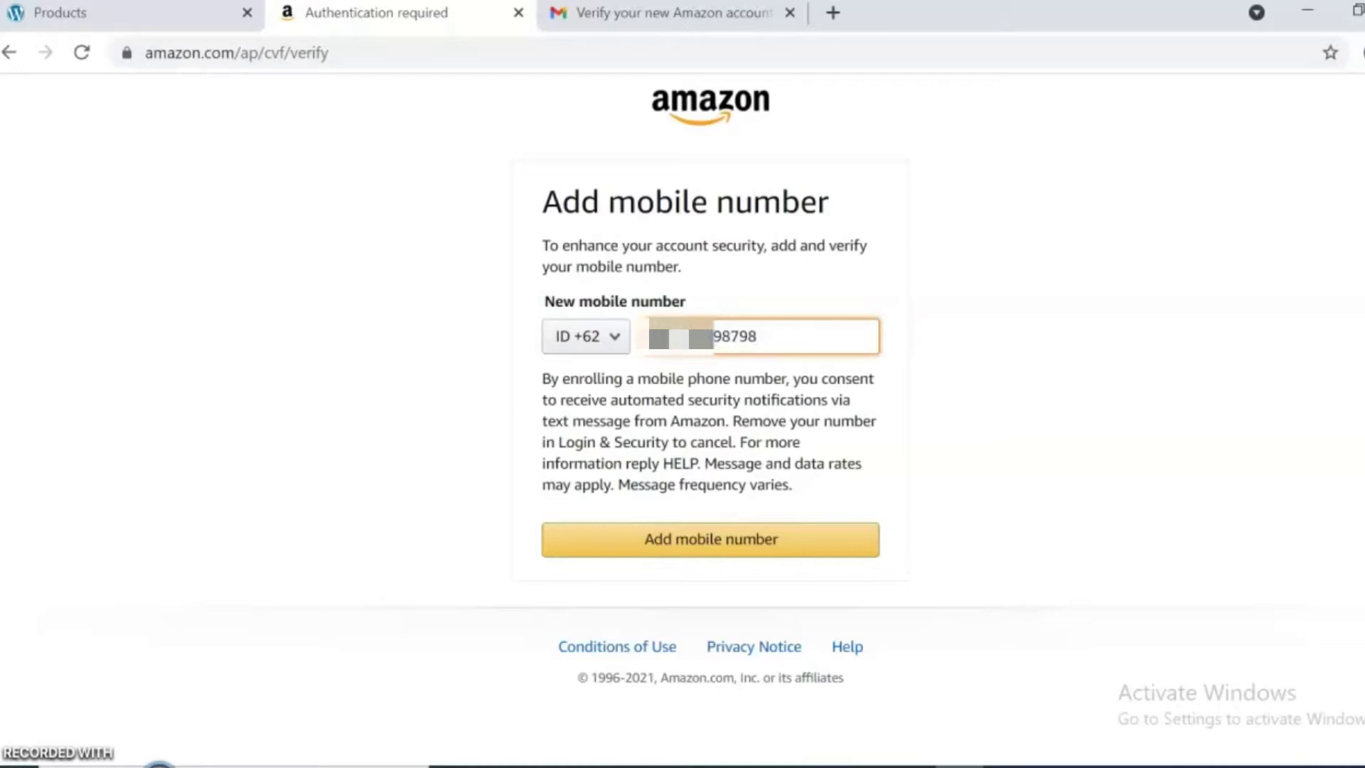
pyautogui.click(709, 543)
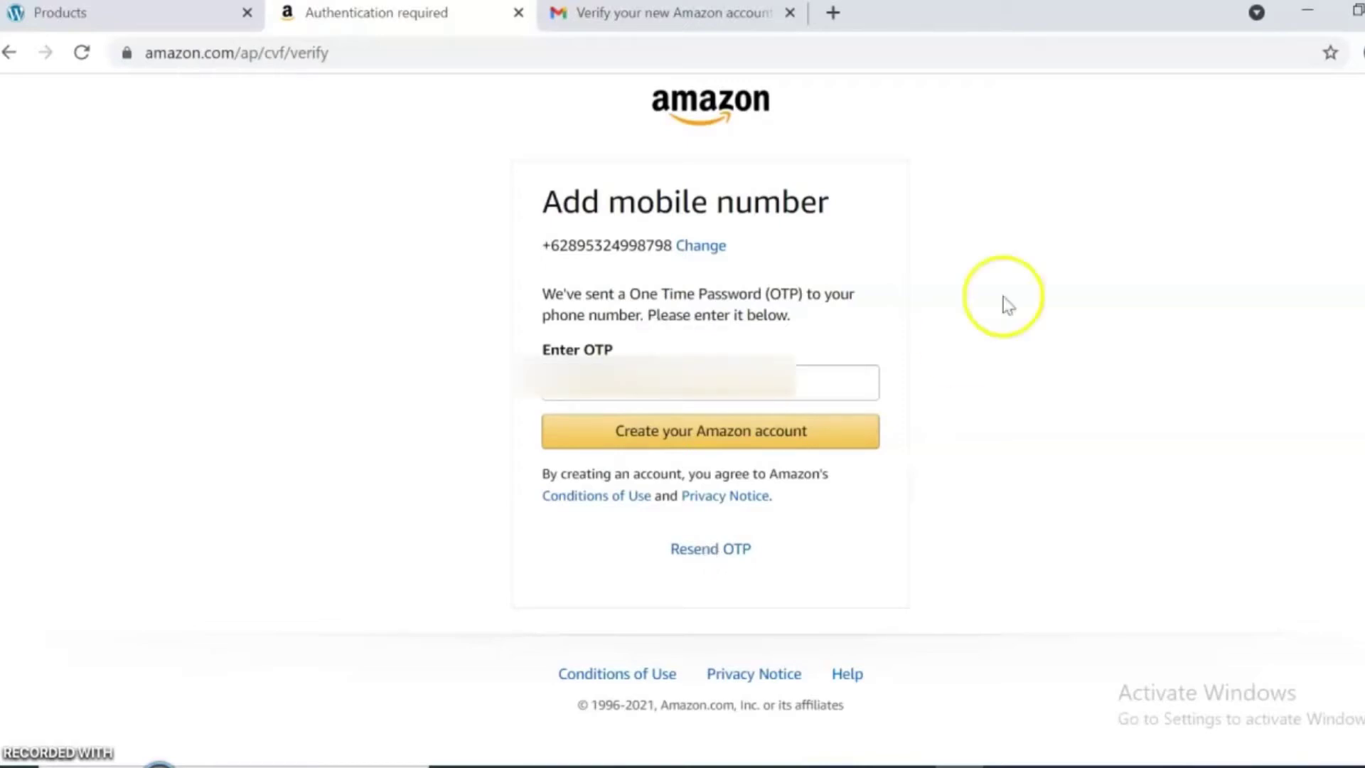
# Enter the phone one-time password to finish creating the Amazon account.
pyautogui.click(643, 384)
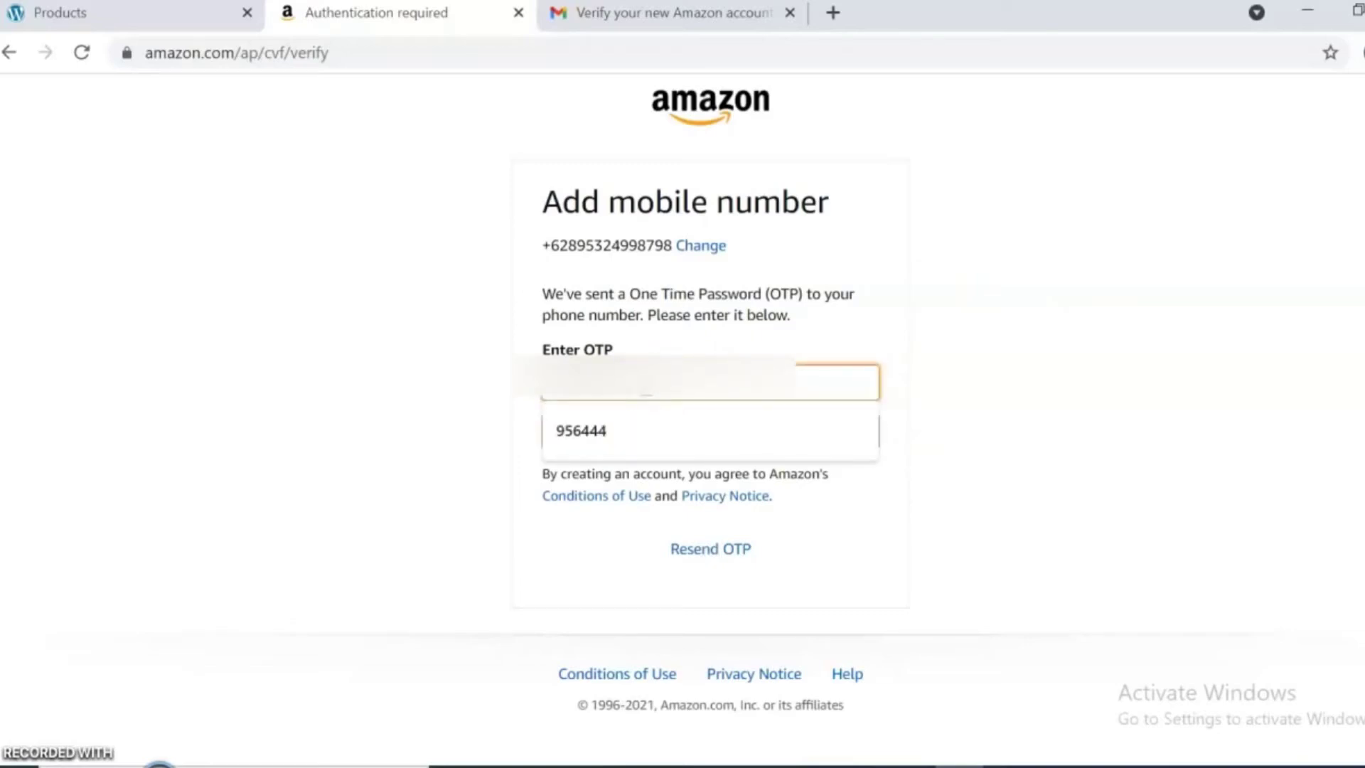
pyautogui.hotkey('ctrl', 'v')
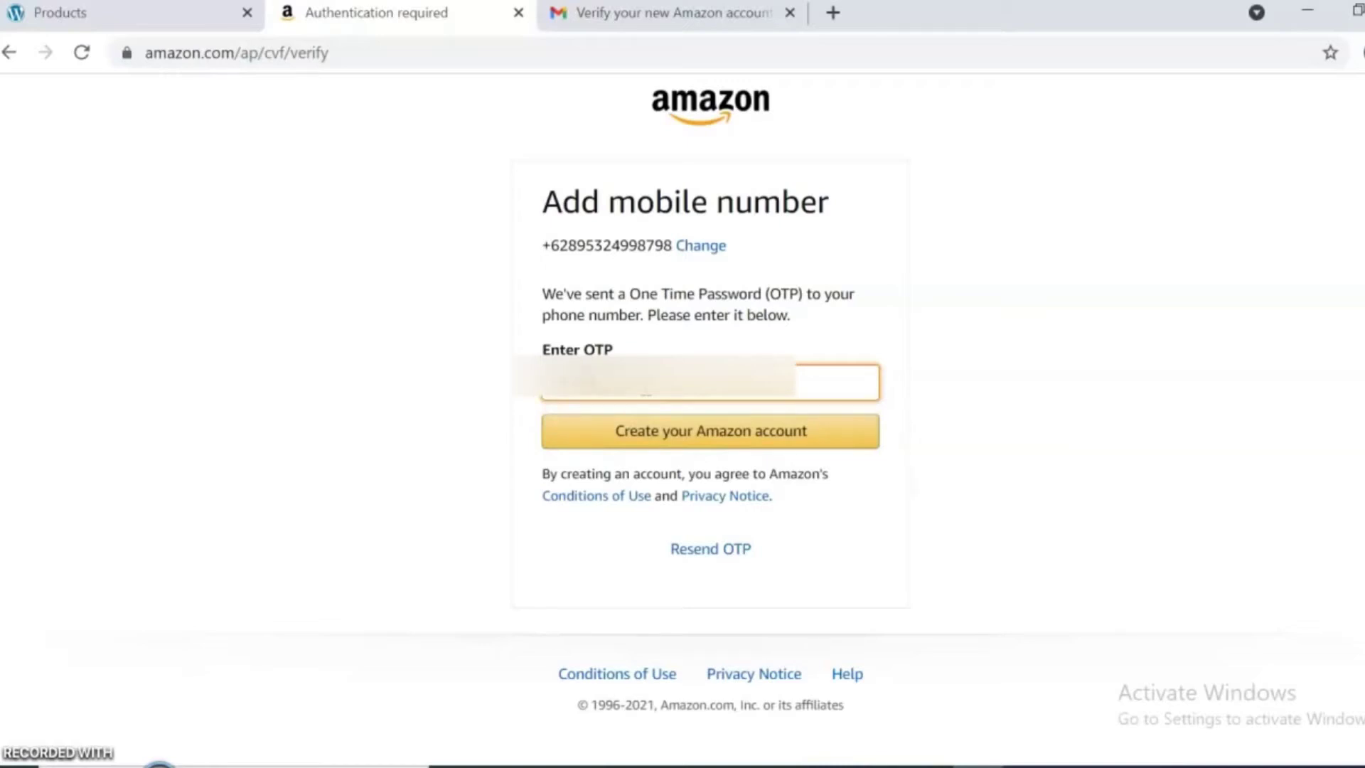
pyautogui.click(694, 431)
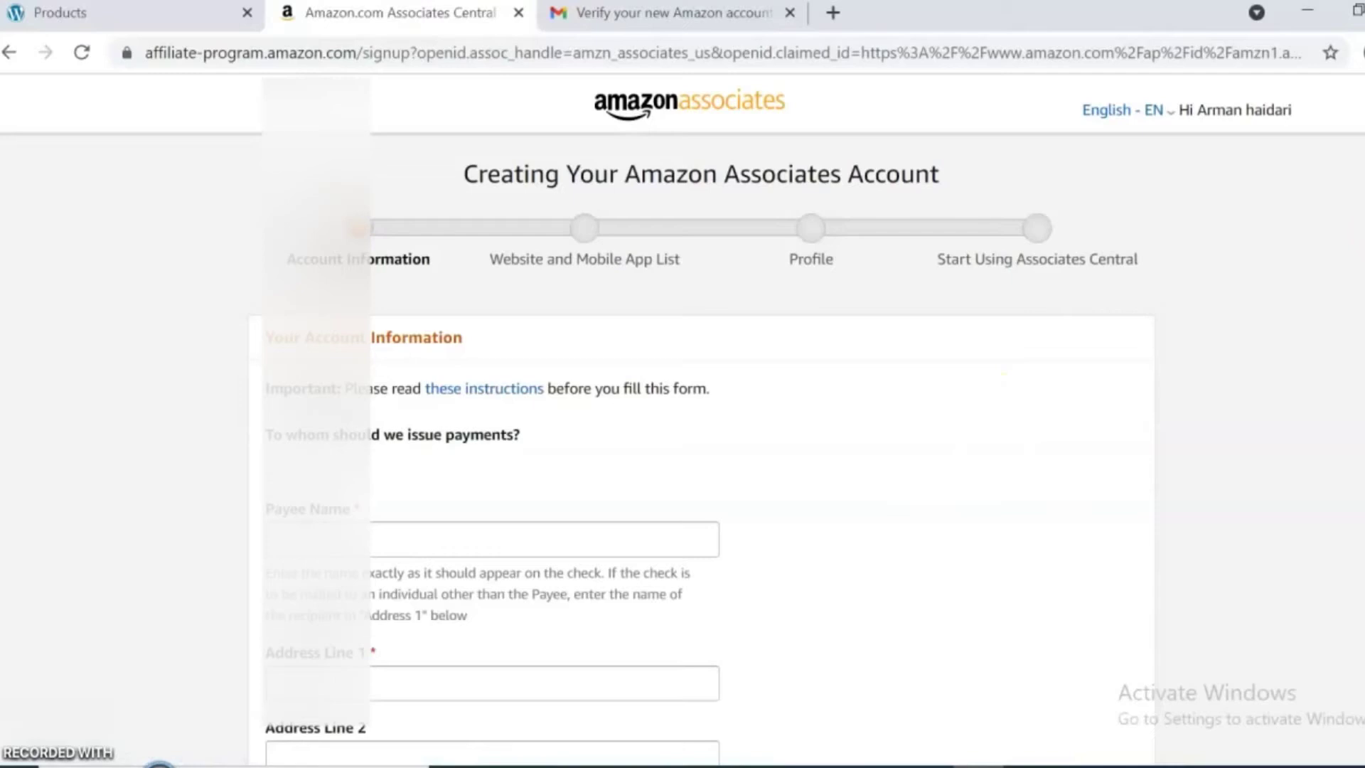
# Fill in the payee name and address lines, moving the second line's text to the third.
pyautogui.scroll(-3, 683, 419)
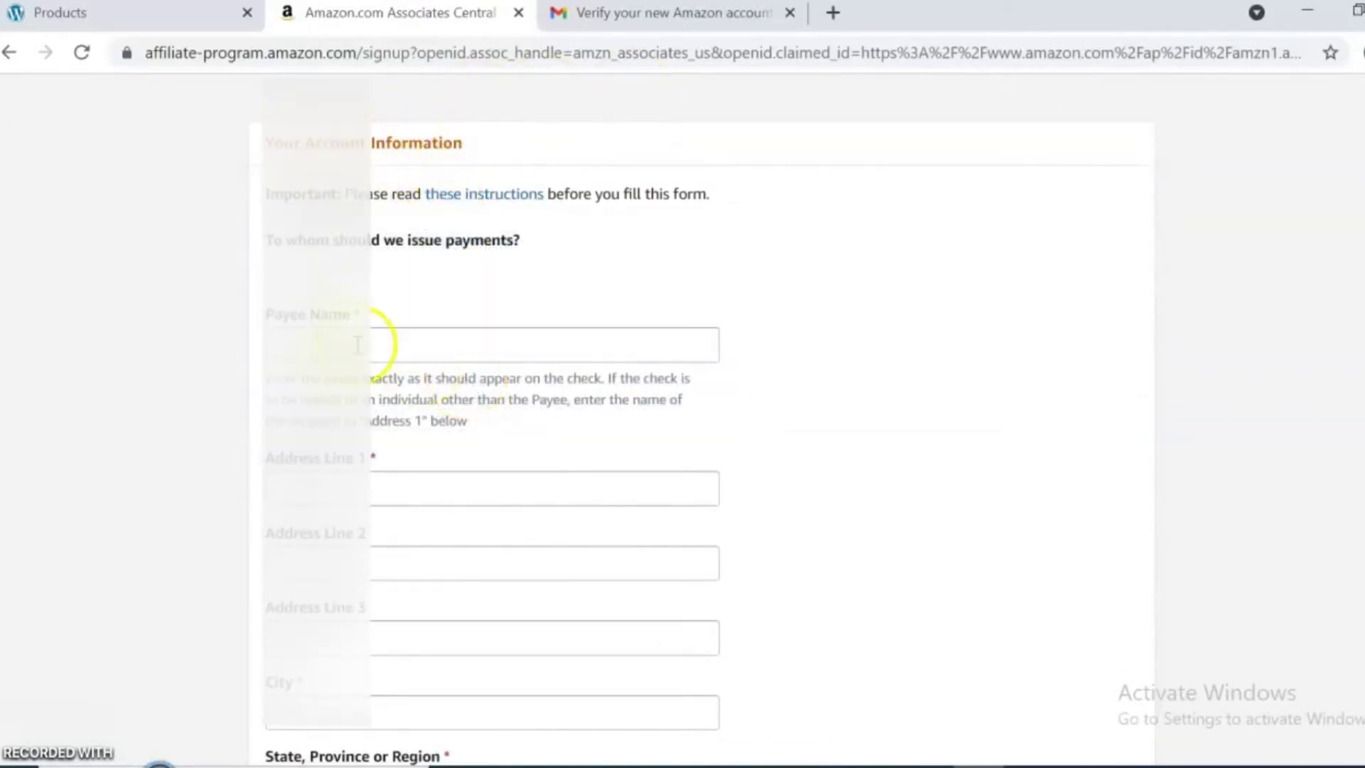
pyautogui.click(323, 340)
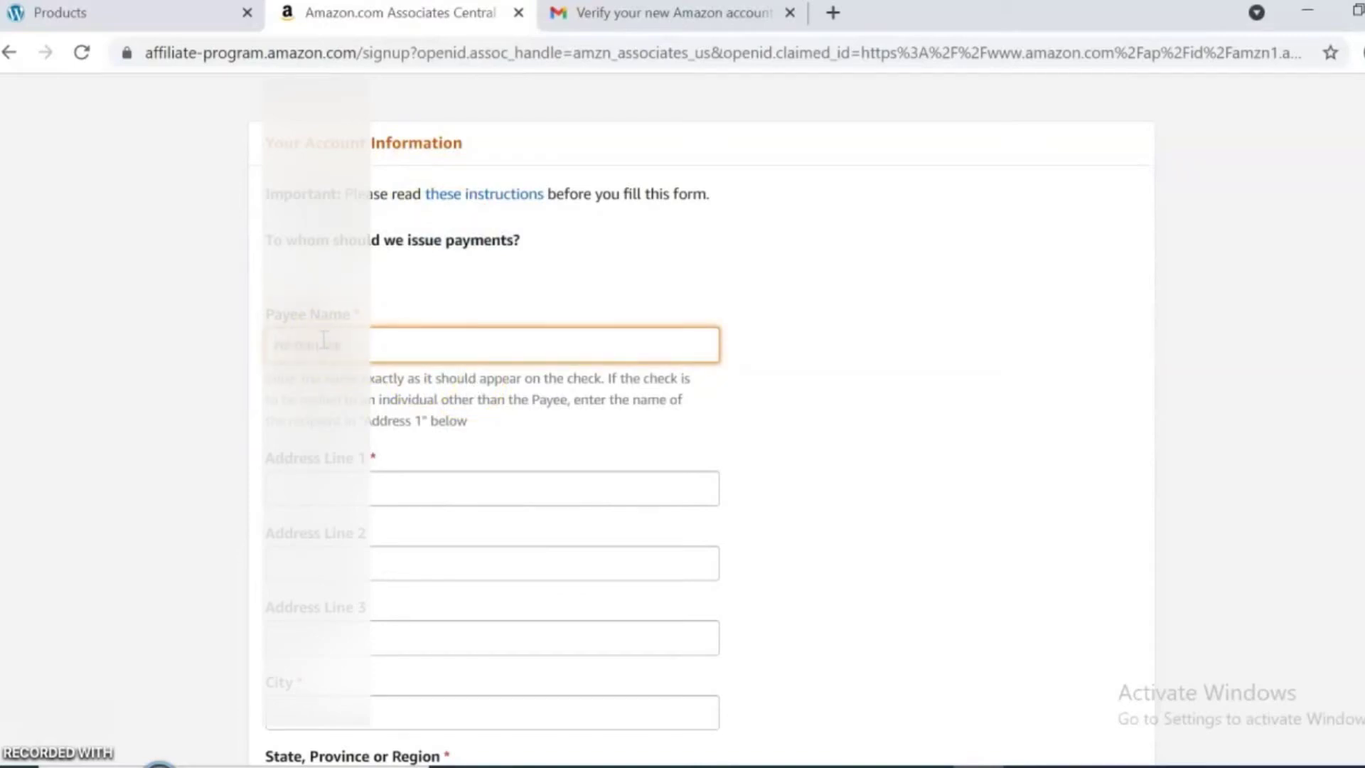
pyautogui.click(372, 491)
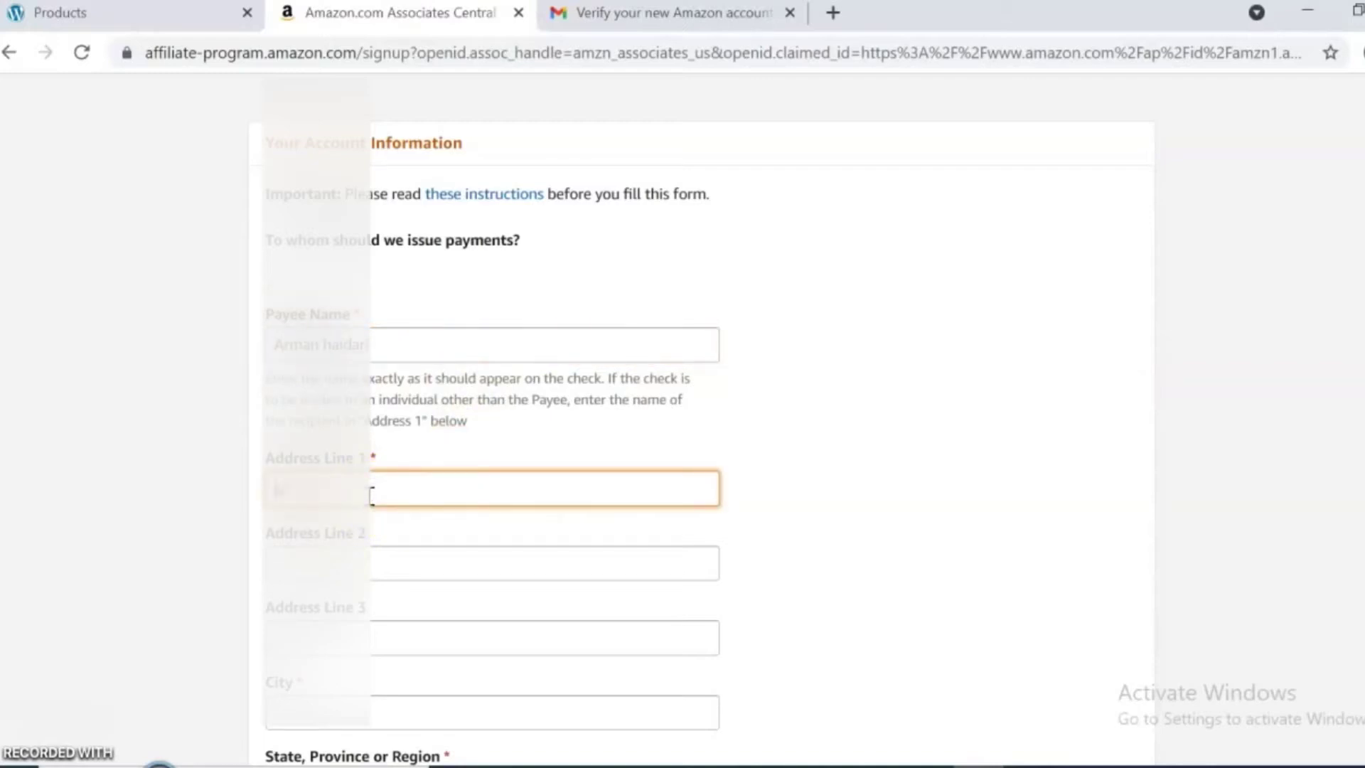
pyautogui.write('jakarta')
pyautogui.click(330, 569)
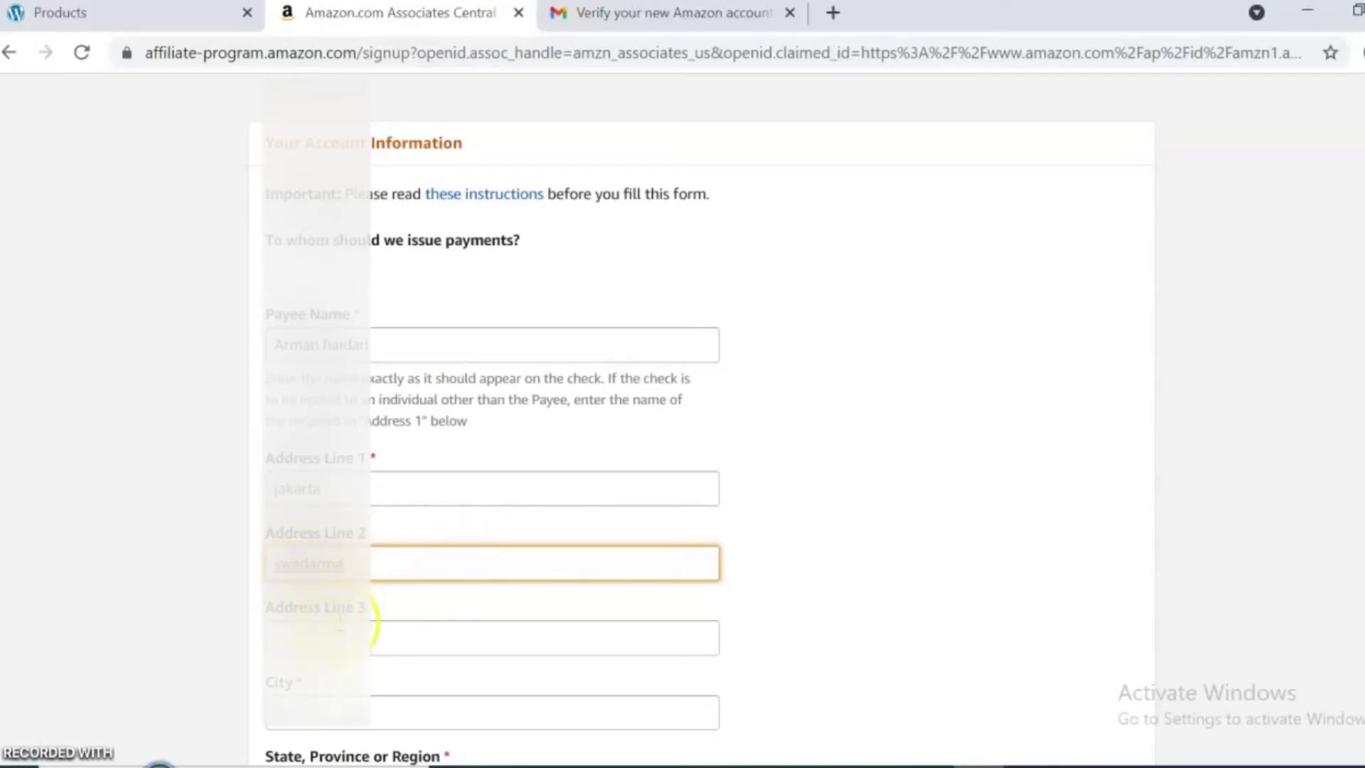
pyautogui.moveTo(391, 566); pyautogui.dragTo(268, 565)
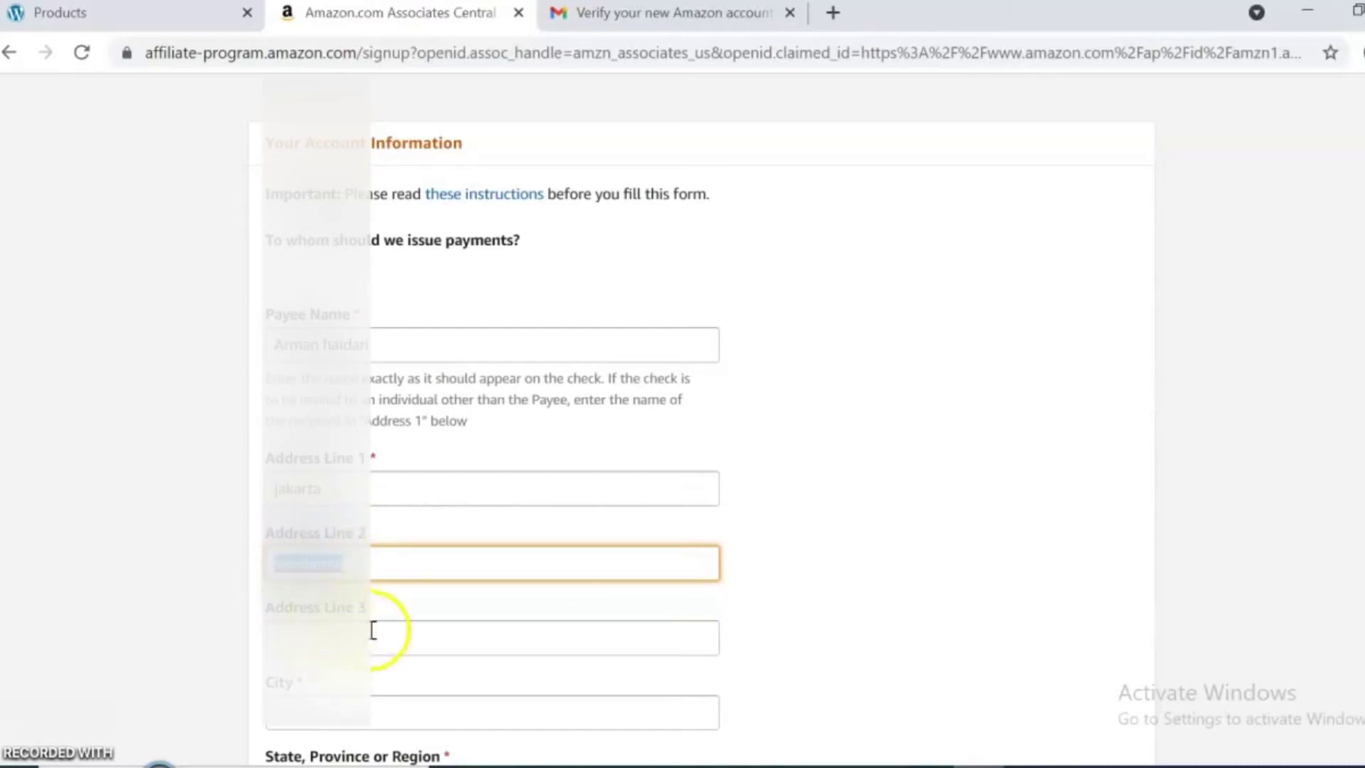
pyautogui.hotkey('ctrl', 'x')
pyautogui.click(373, 635)
pyautogui.hotkey('ctrl', 'v')
pyautogui.click(341, 565)
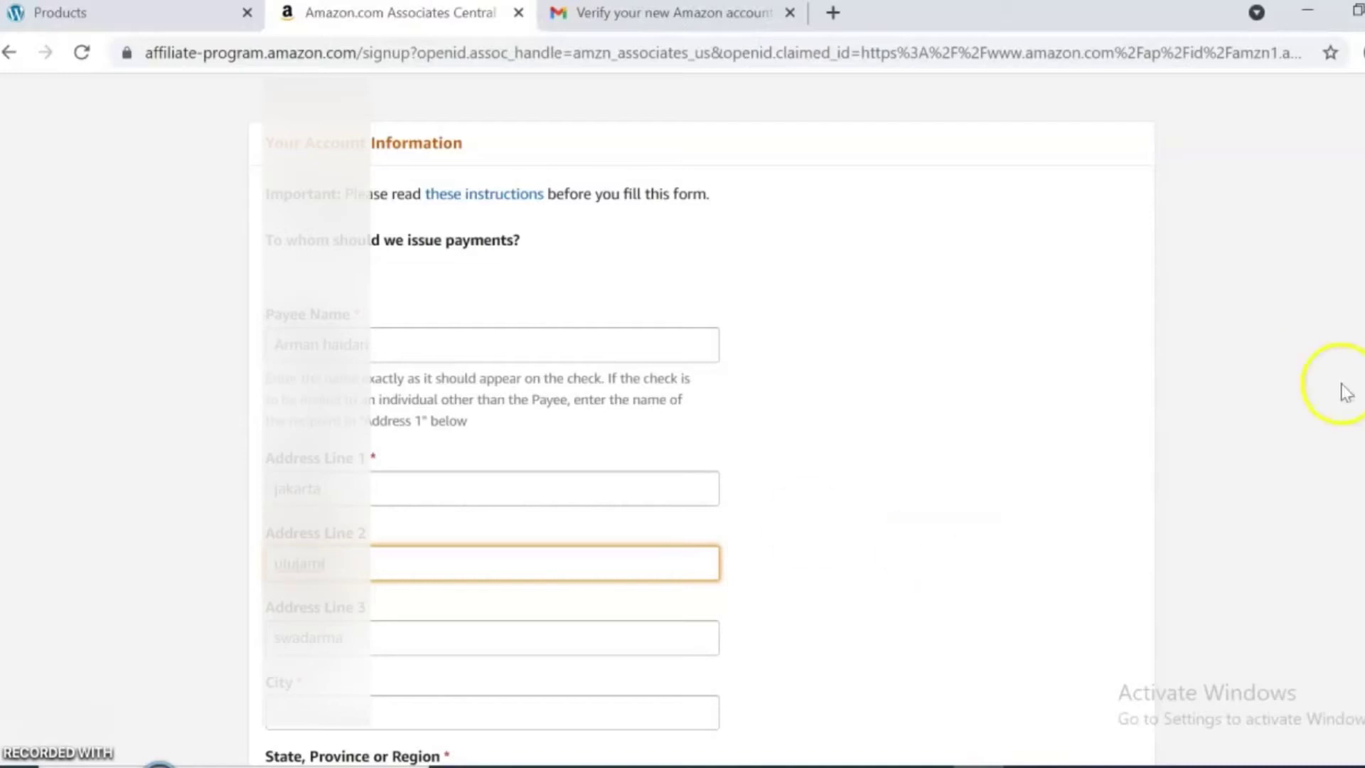
# Enter the city, ZIP code and state, and set the country to Indonesia.
pyautogui.scroll(-5, 1341, 387)
pyautogui.click(317, 363)
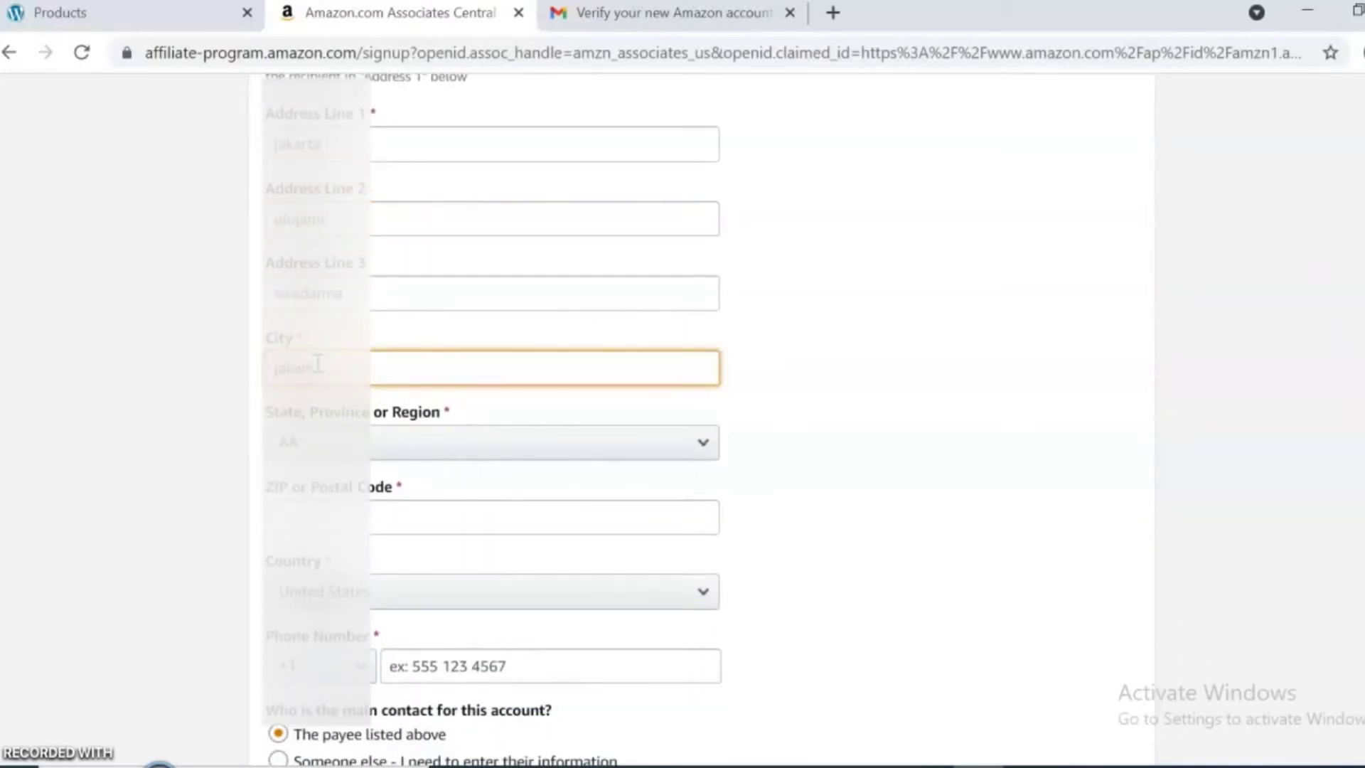
pyautogui.click(552, 517)
pyautogui.write('12250')
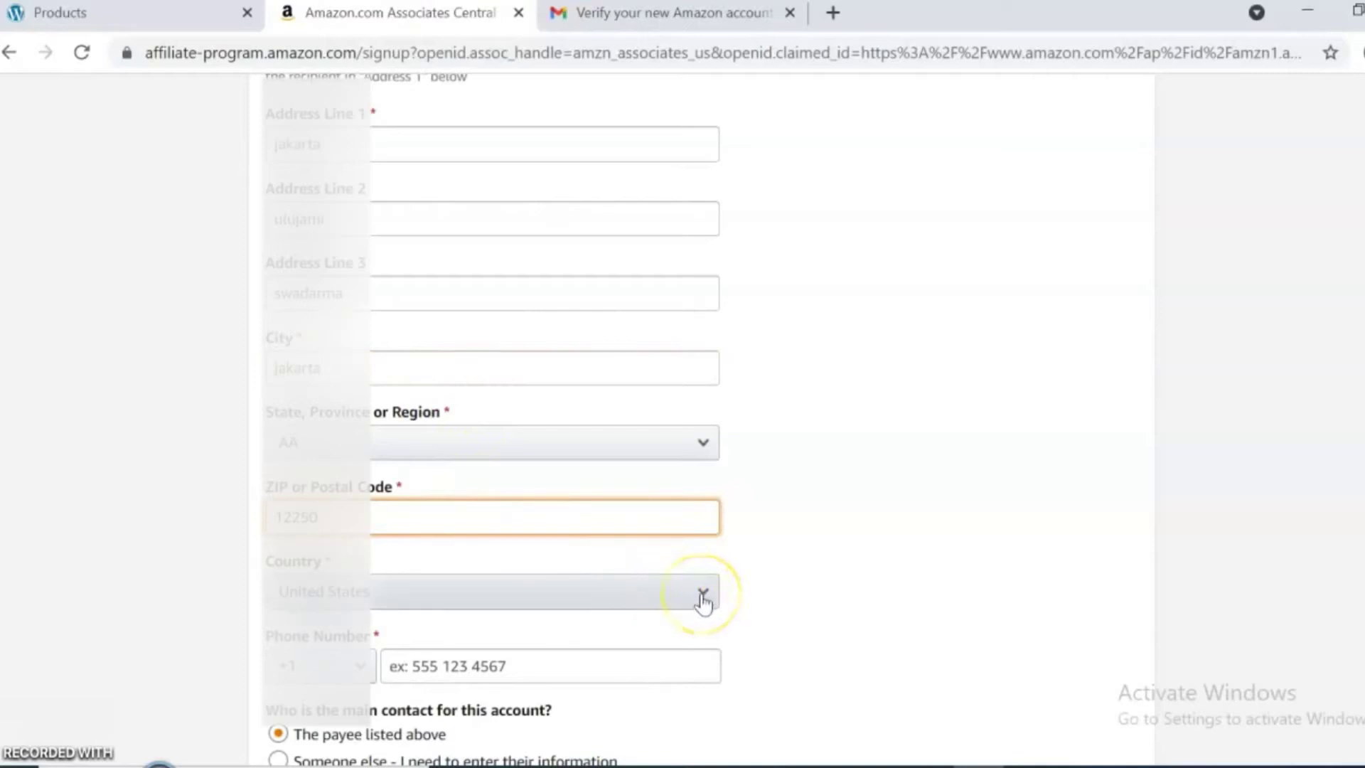
pyautogui.click(701, 596)
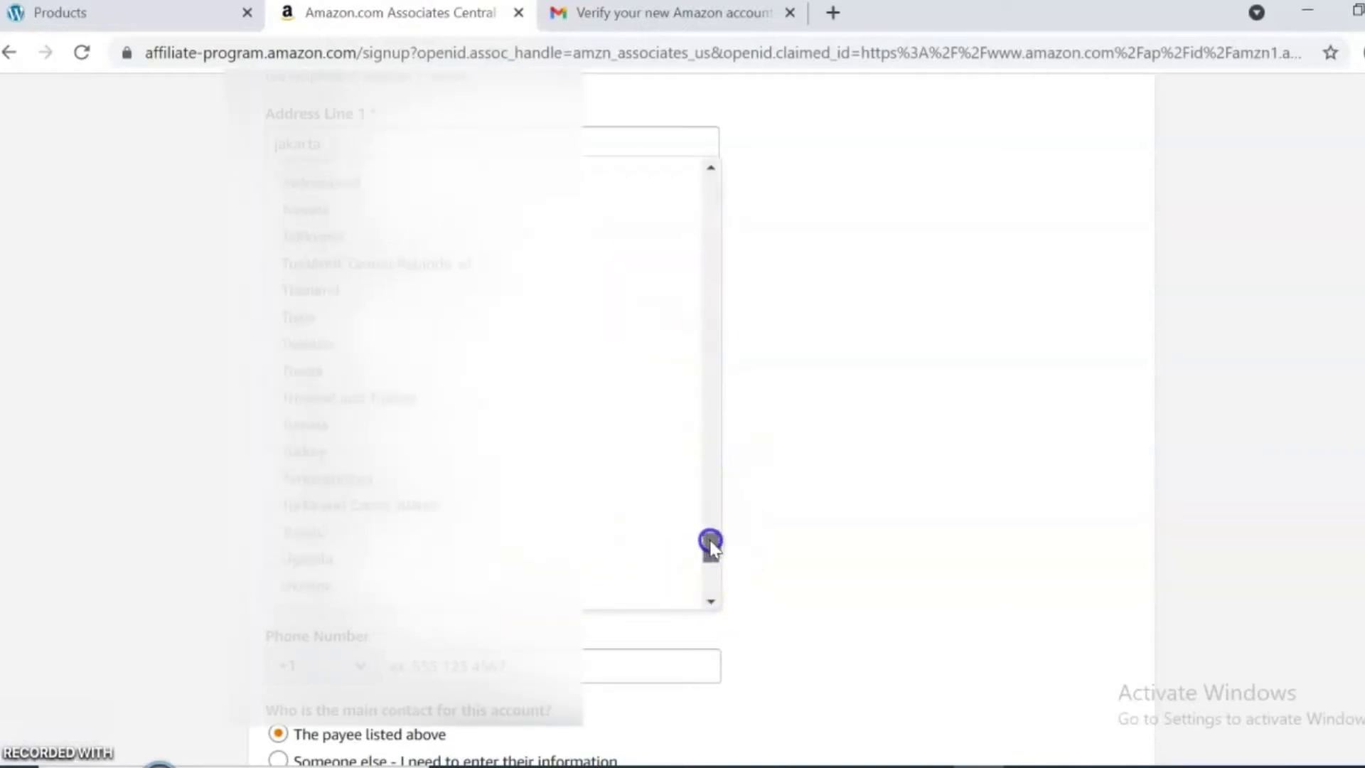
pyautogui.moveTo(710, 542); pyautogui.dragTo(698, 342)
pyautogui.click(309, 530)
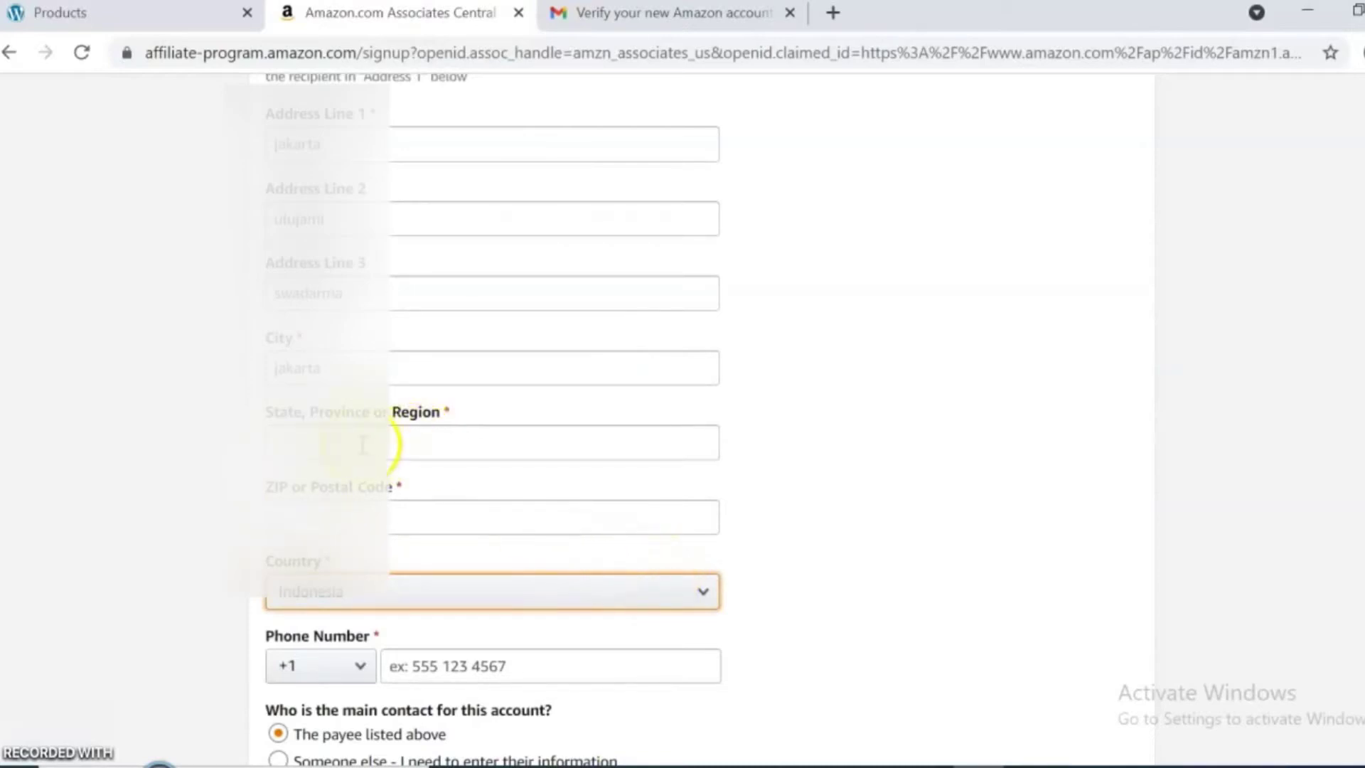
pyautogui.click(361, 445)
pyautogui.click(335, 514)
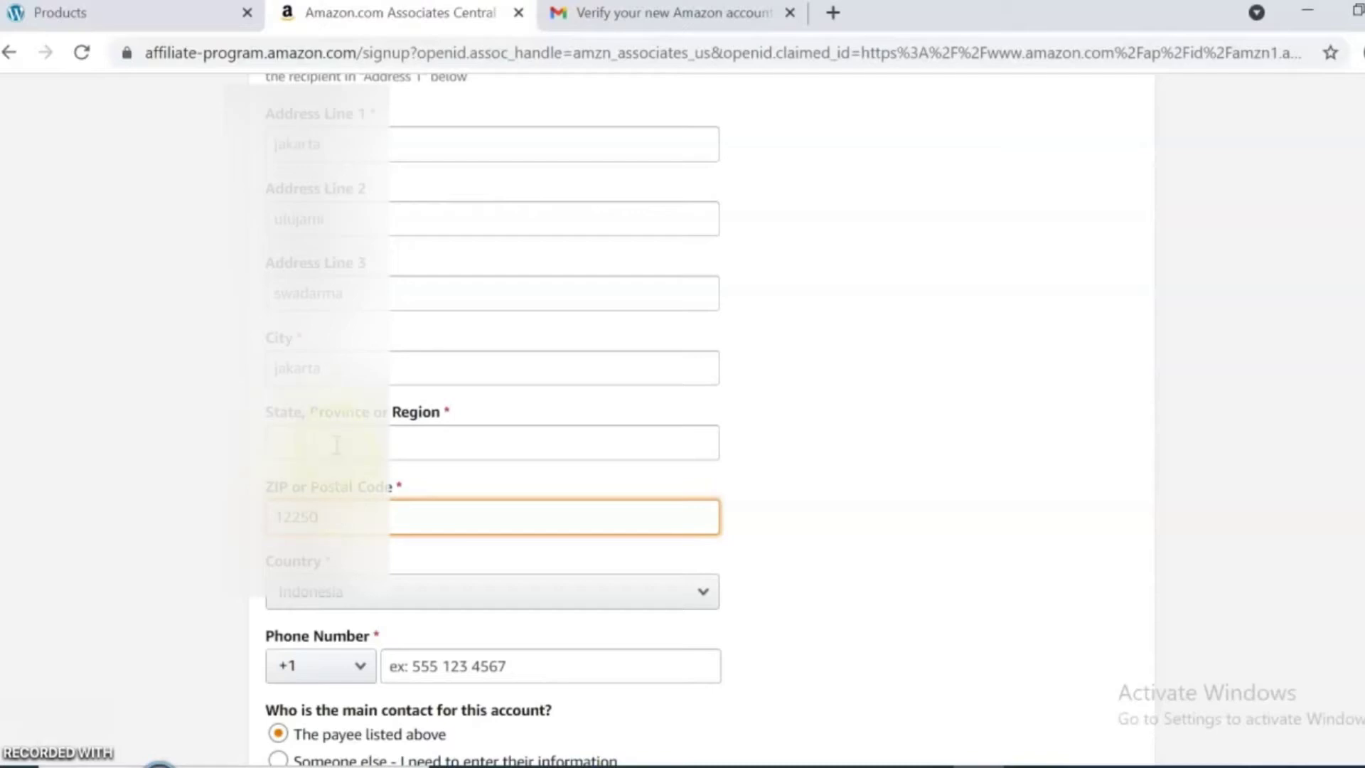
pyautogui.click(337, 445)
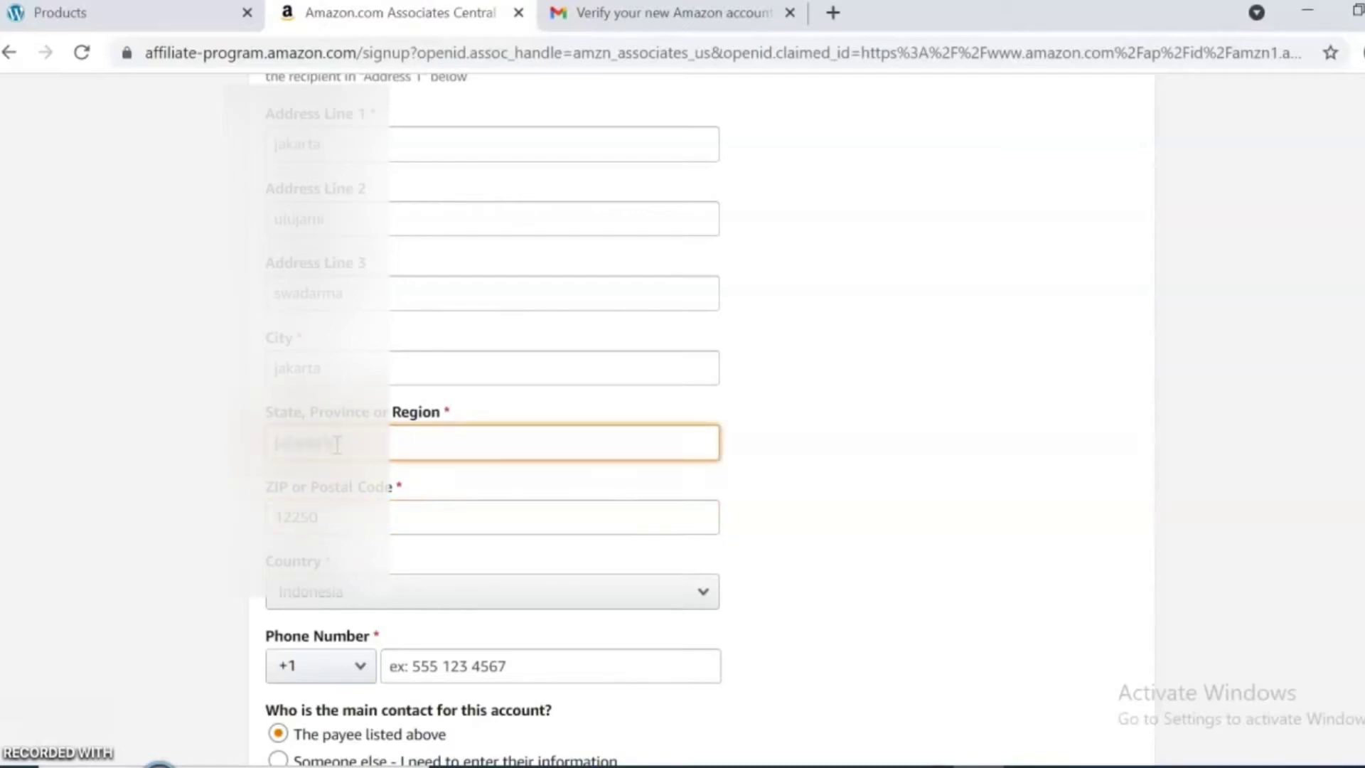
# Enter the phone number with the +62 country code and submit the account information.
pyautogui.scroll(-4, 1316, 370)
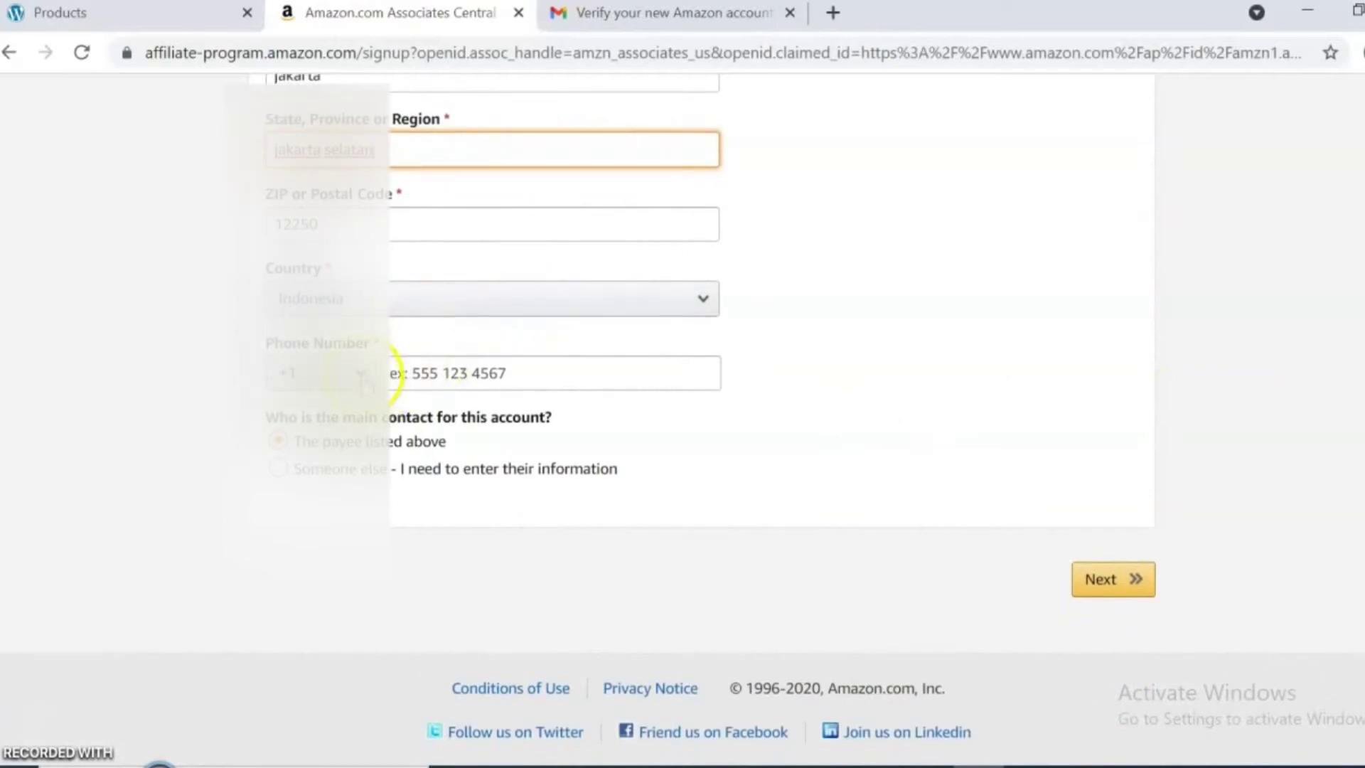
pyautogui.click(355, 373)
pyautogui.moveTo(392, 400); pyautogui.dragTo(395, 418)
pyautogui.click(304, 711)
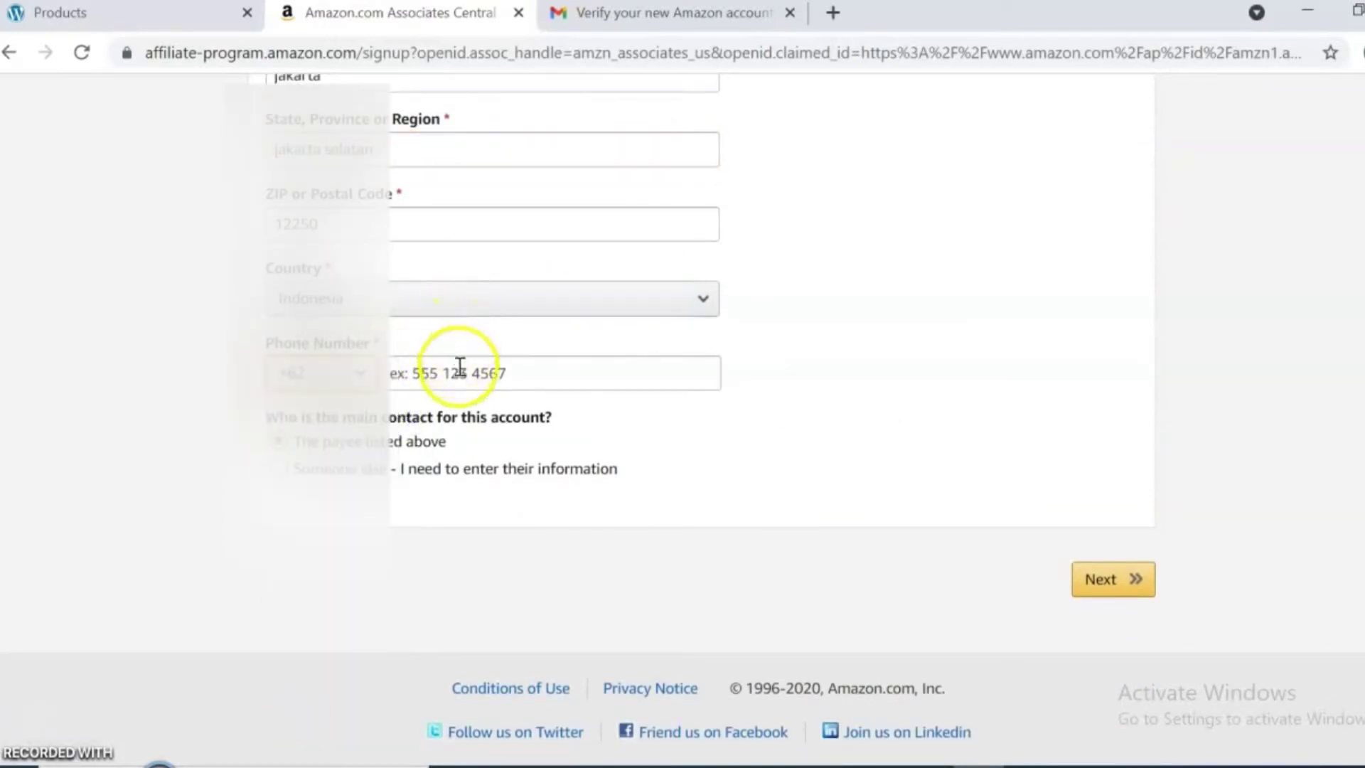
pyautogui.click(514, 373)
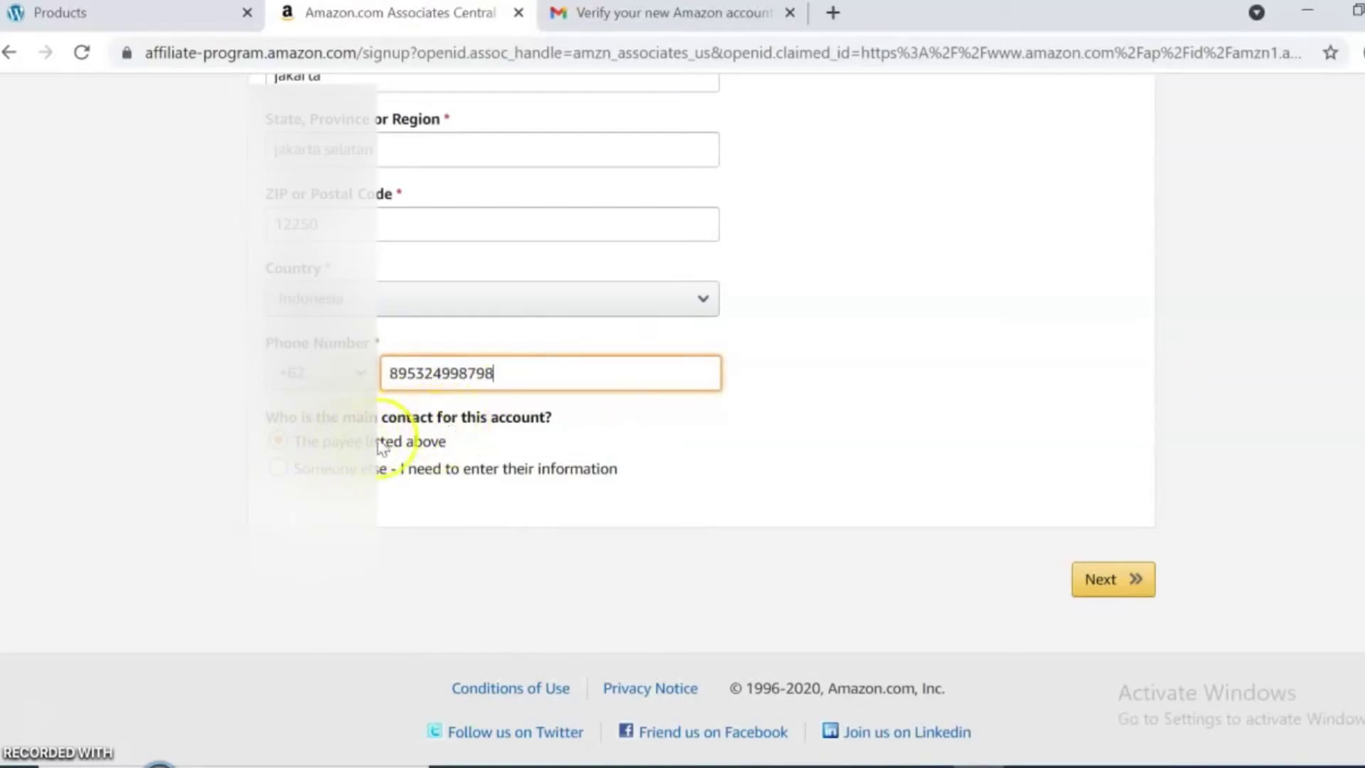
pyautogui.click(1113, 580)
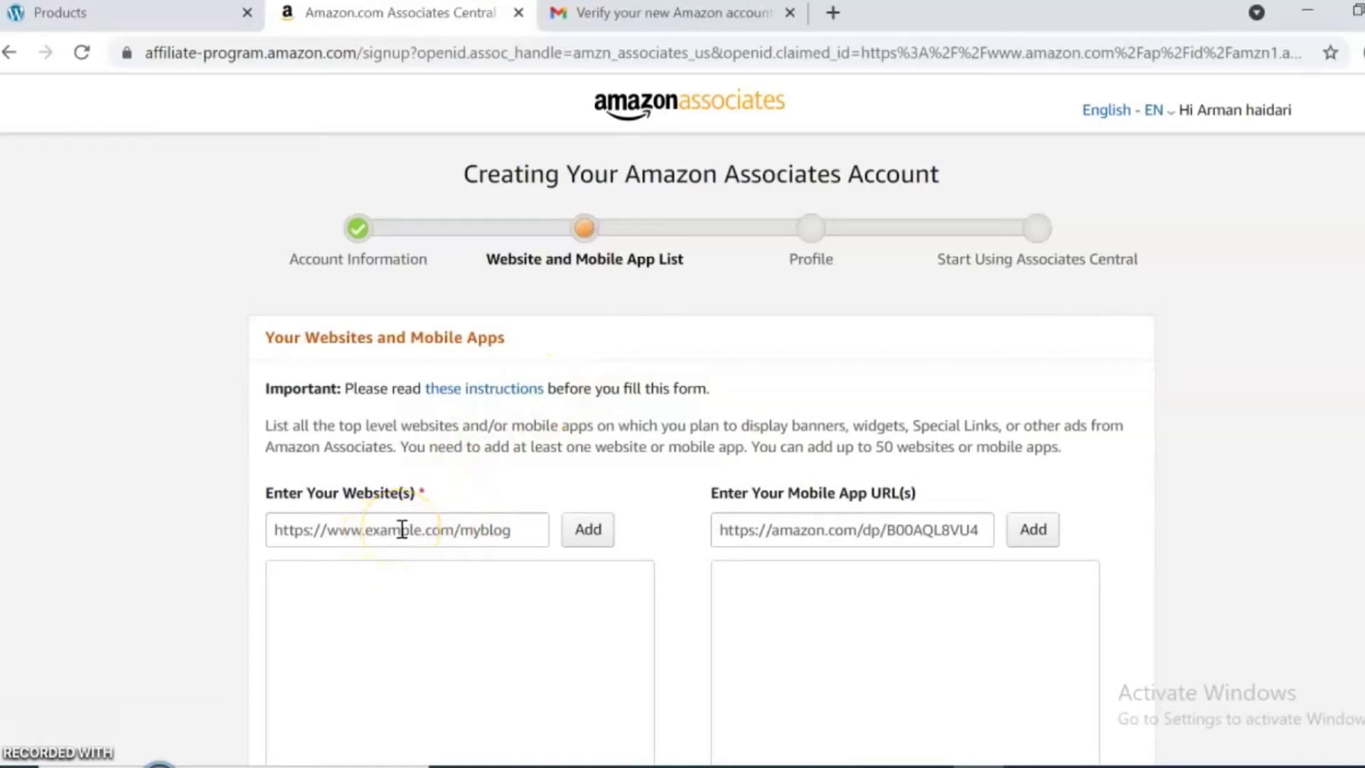
# Copy the store site's link address from the WordPress tab.
pyautogui.click(106, 14)
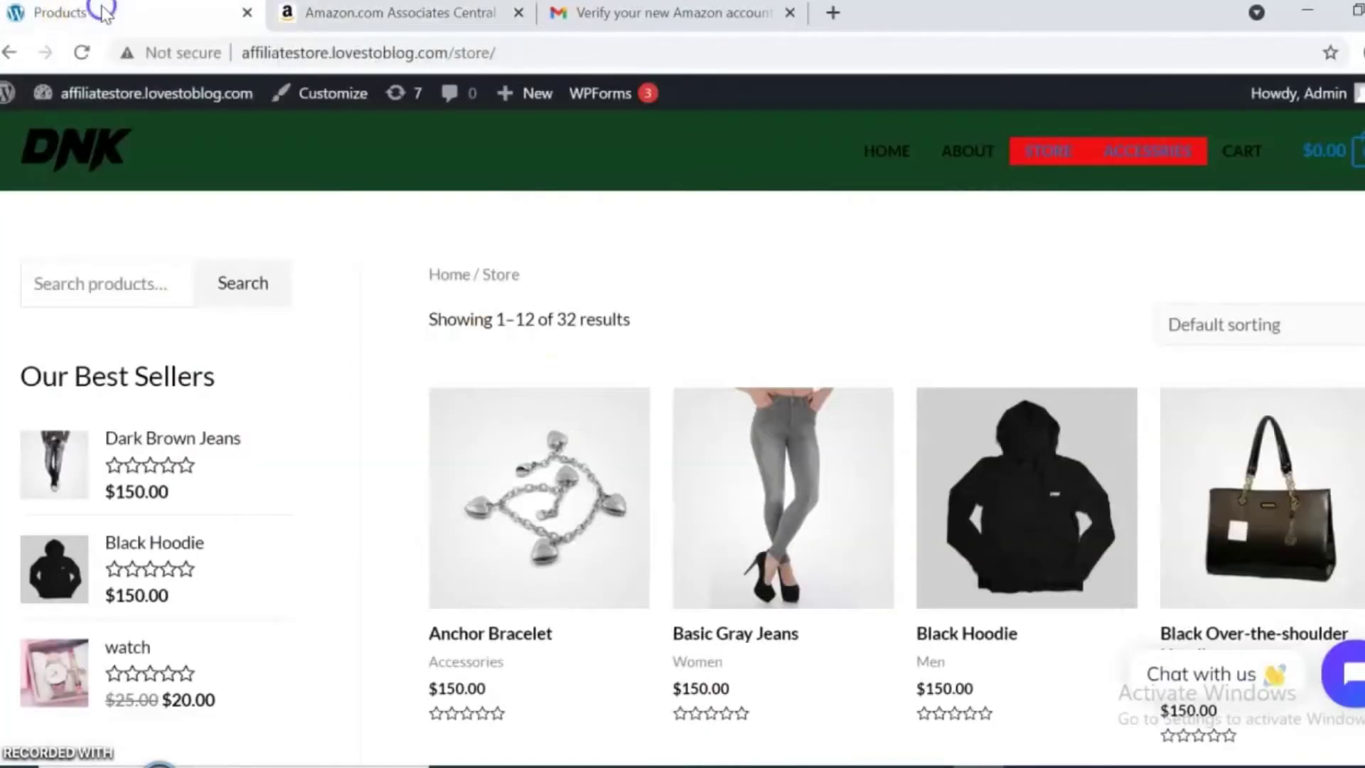
pyautogui.click(149, 95)
pyautogui.rightClick(150, 95)
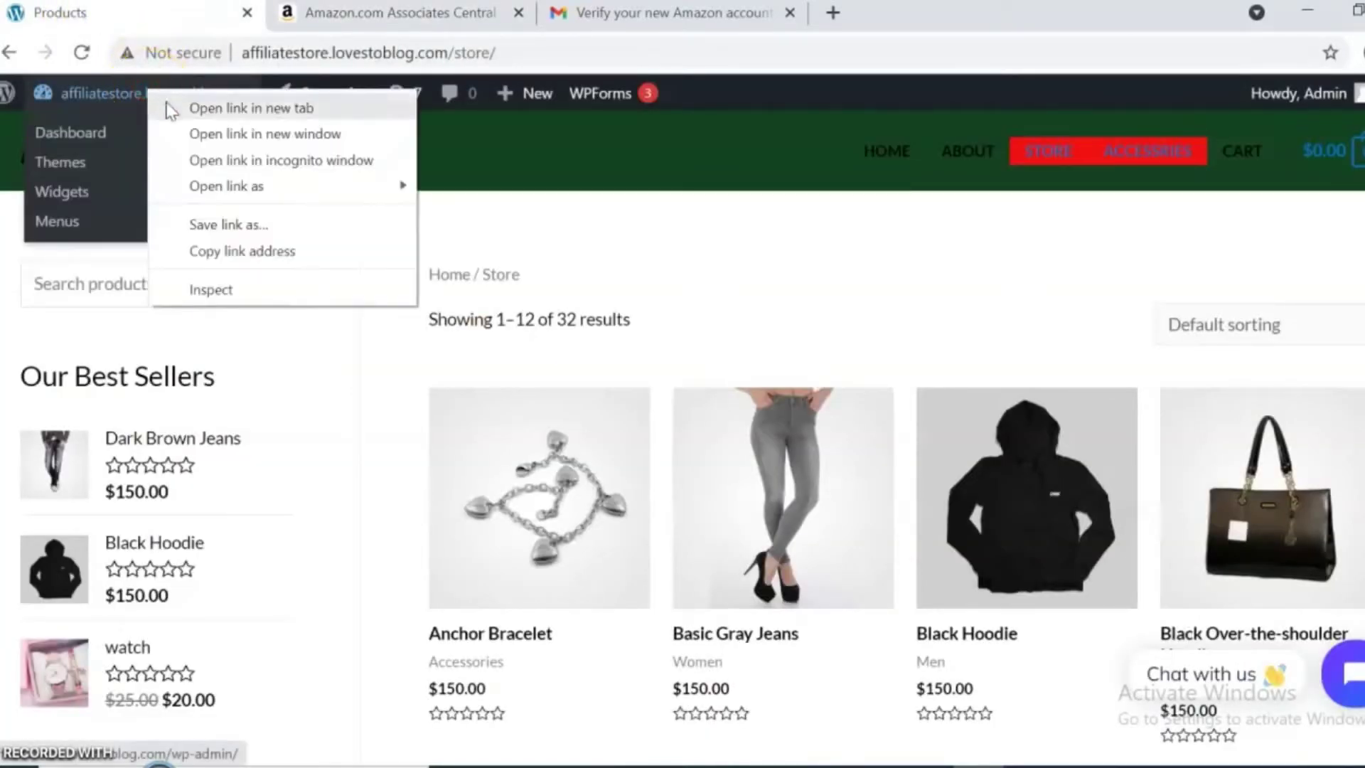
pyautogui.click(222, 251)
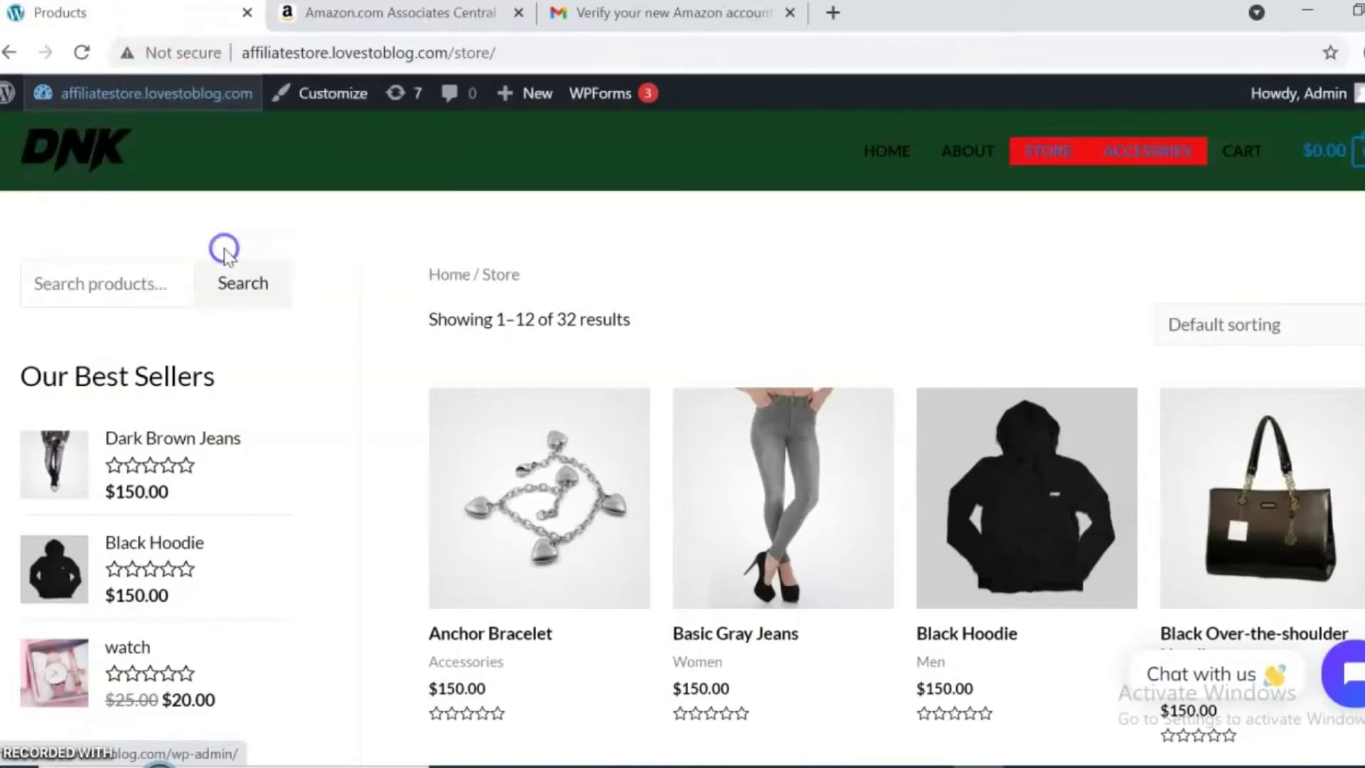
# Add affiliatestore.lovestoblog.com/wp-admin/ to the website list and submit the list.
pyautogui.click(438, 14)
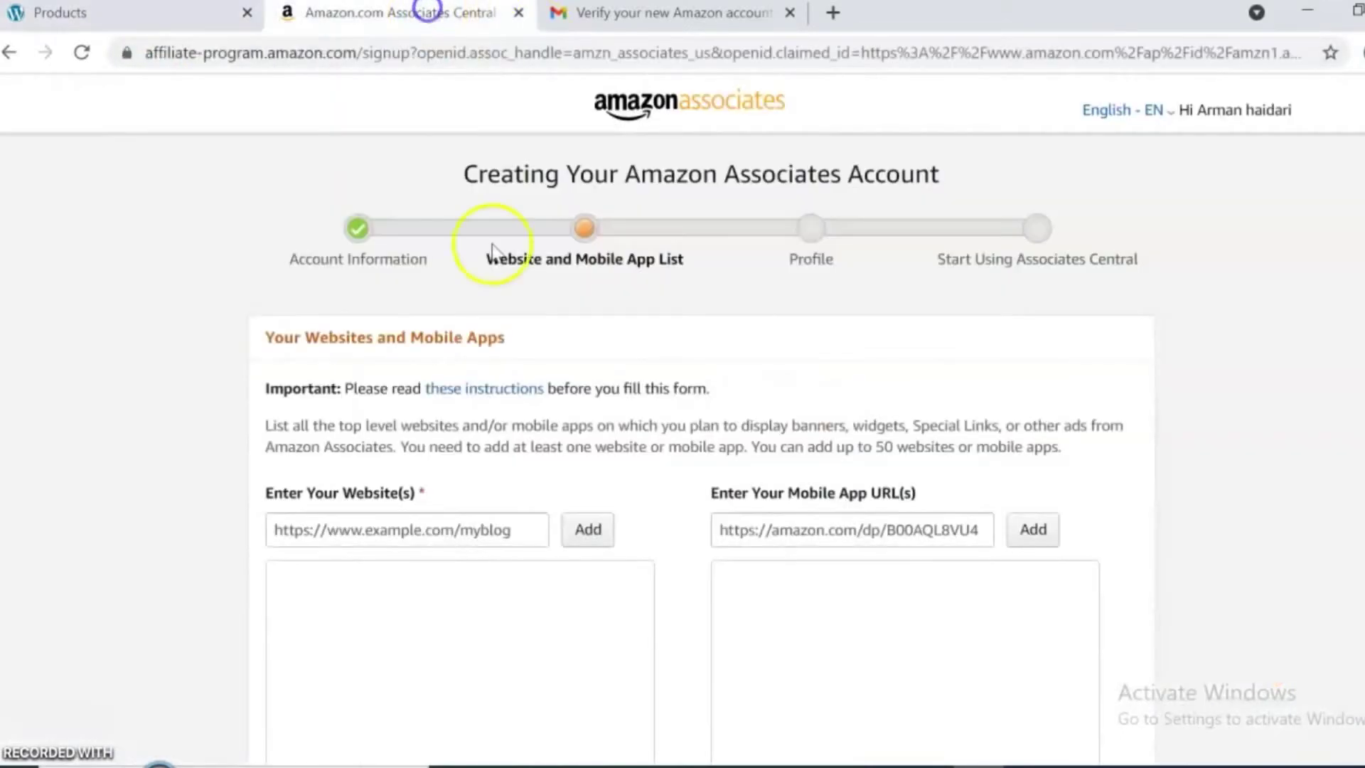
pyautogui.click(381, 546)
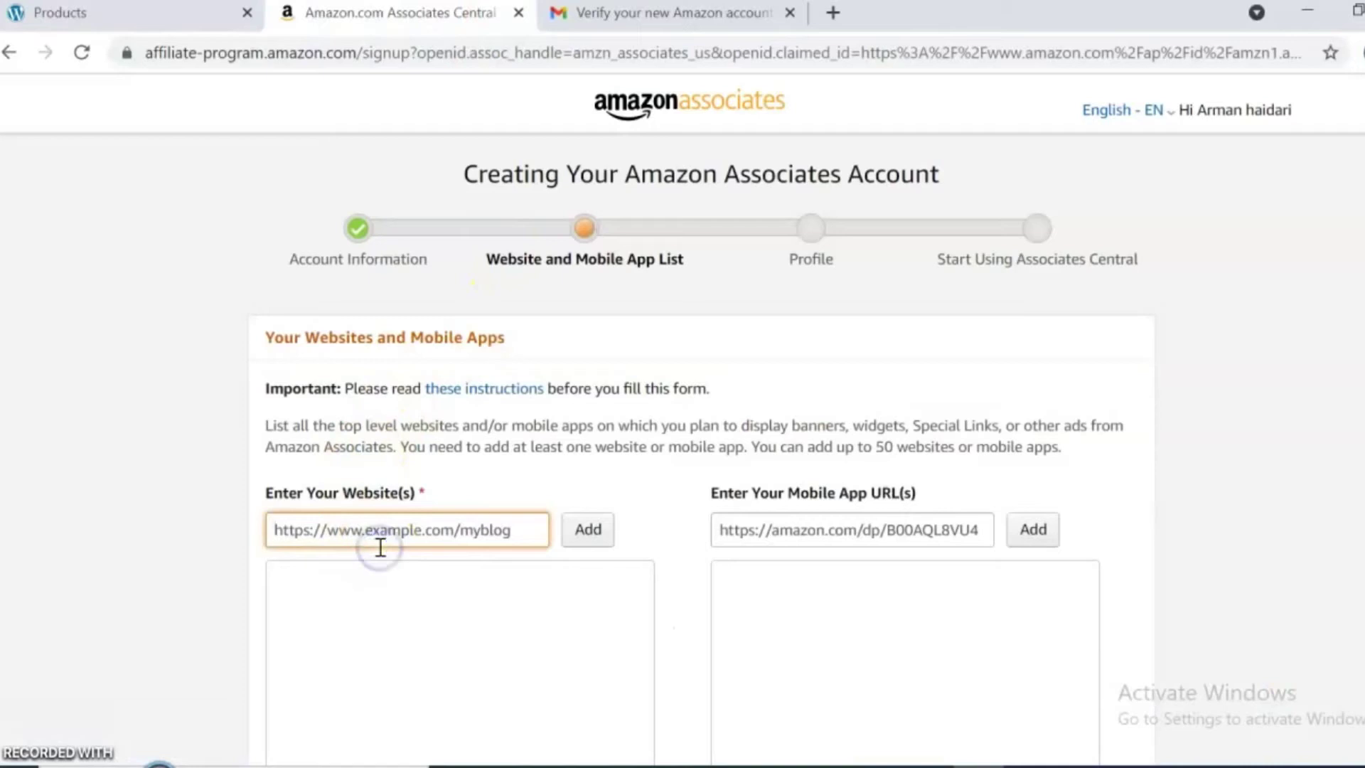
pyautogui.hotkey('ctrl', 'v')
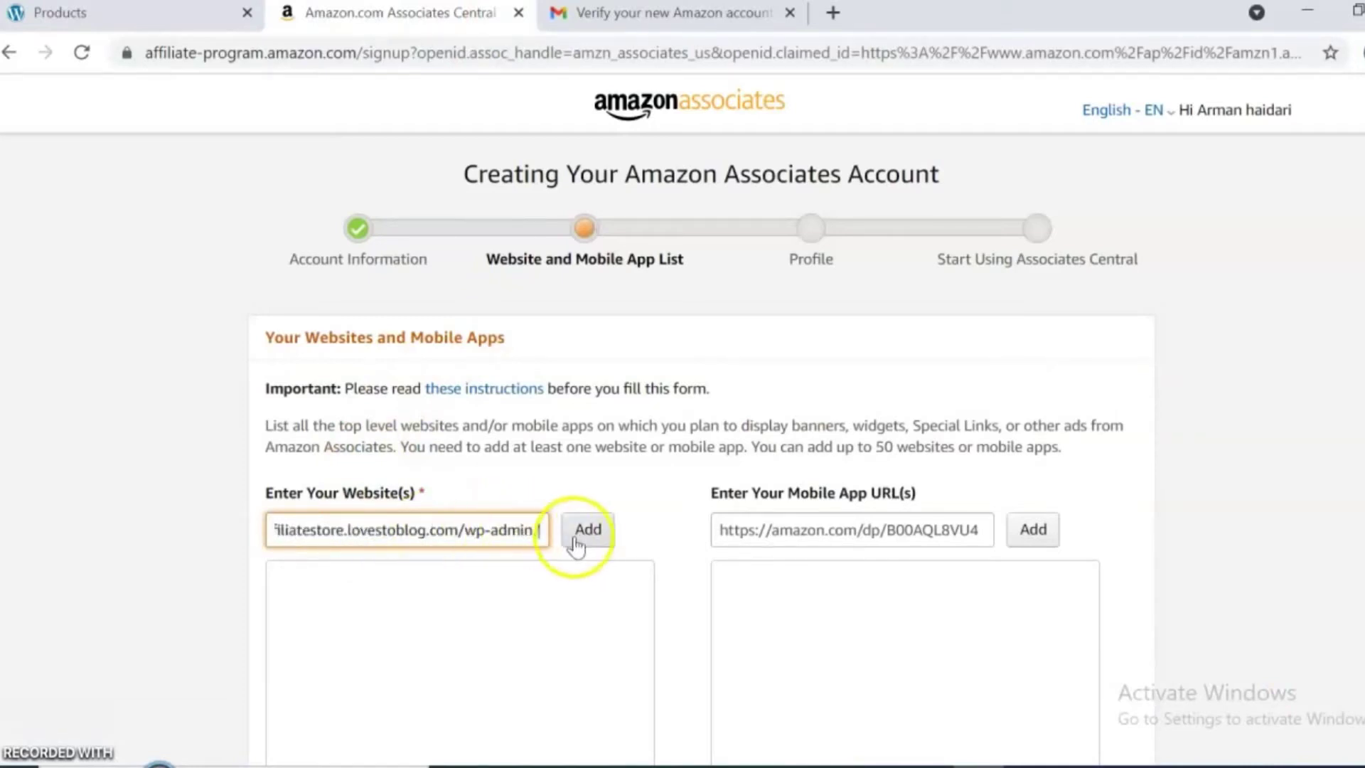
pyautogui.click(587, 532)
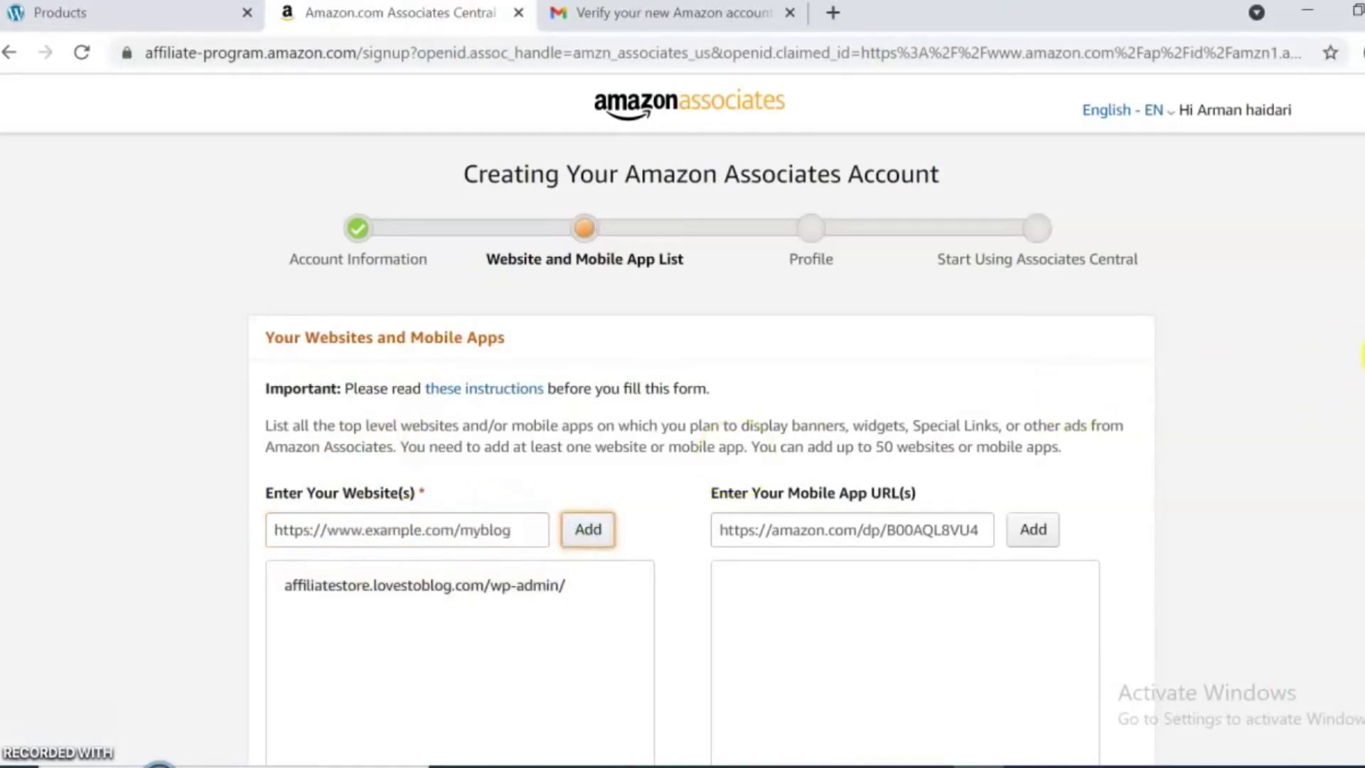
pyautogui.scroll(-4, 682, 418)
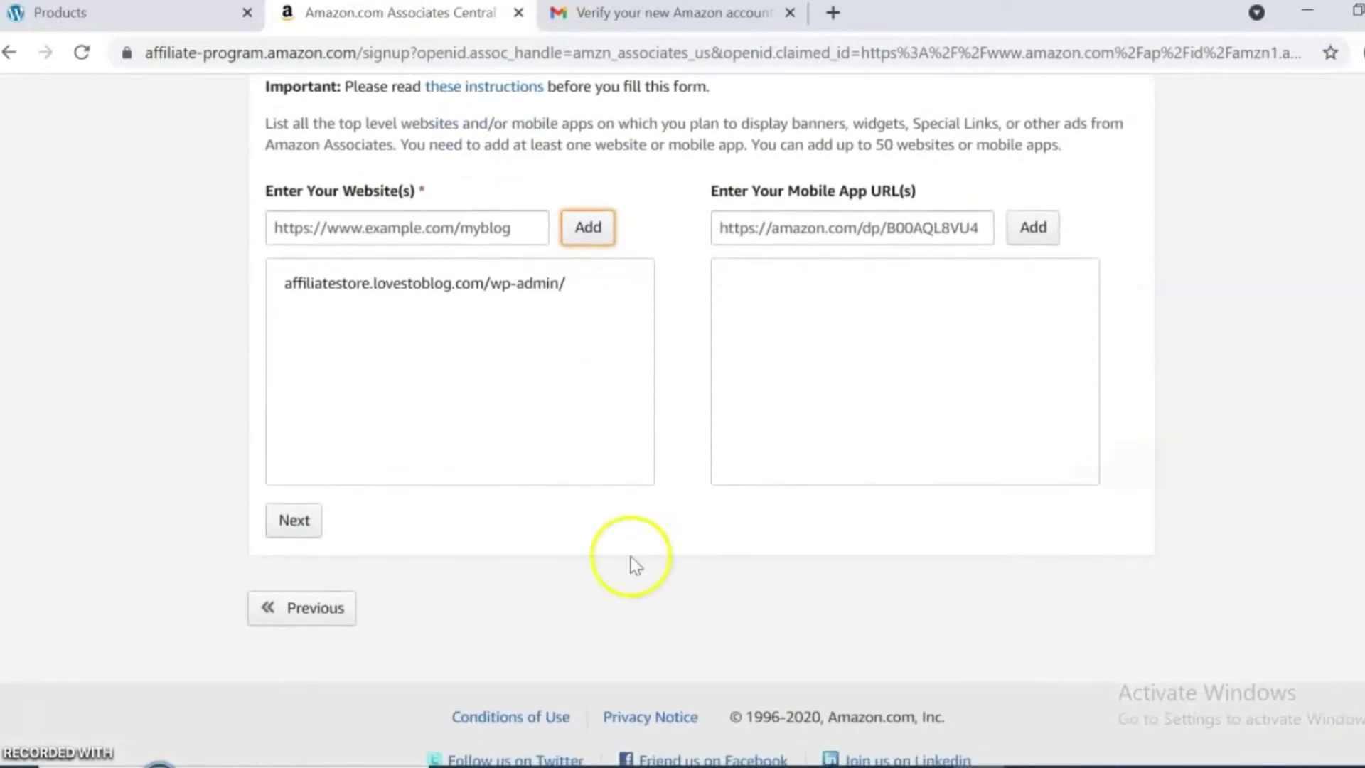
pyautogui.click(297, 520)
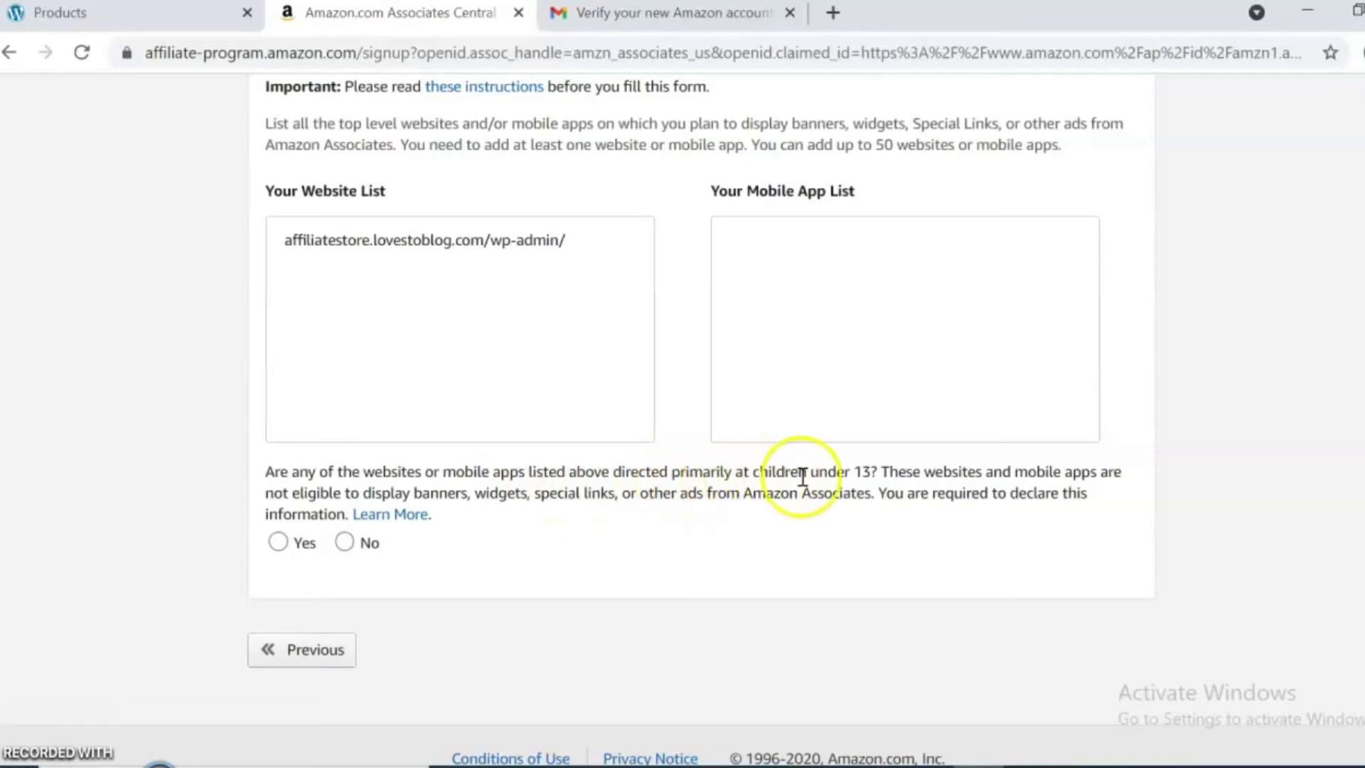
# Answer No to the children-under-13 question and confirm the list.
pyautogui.click(352, 549)
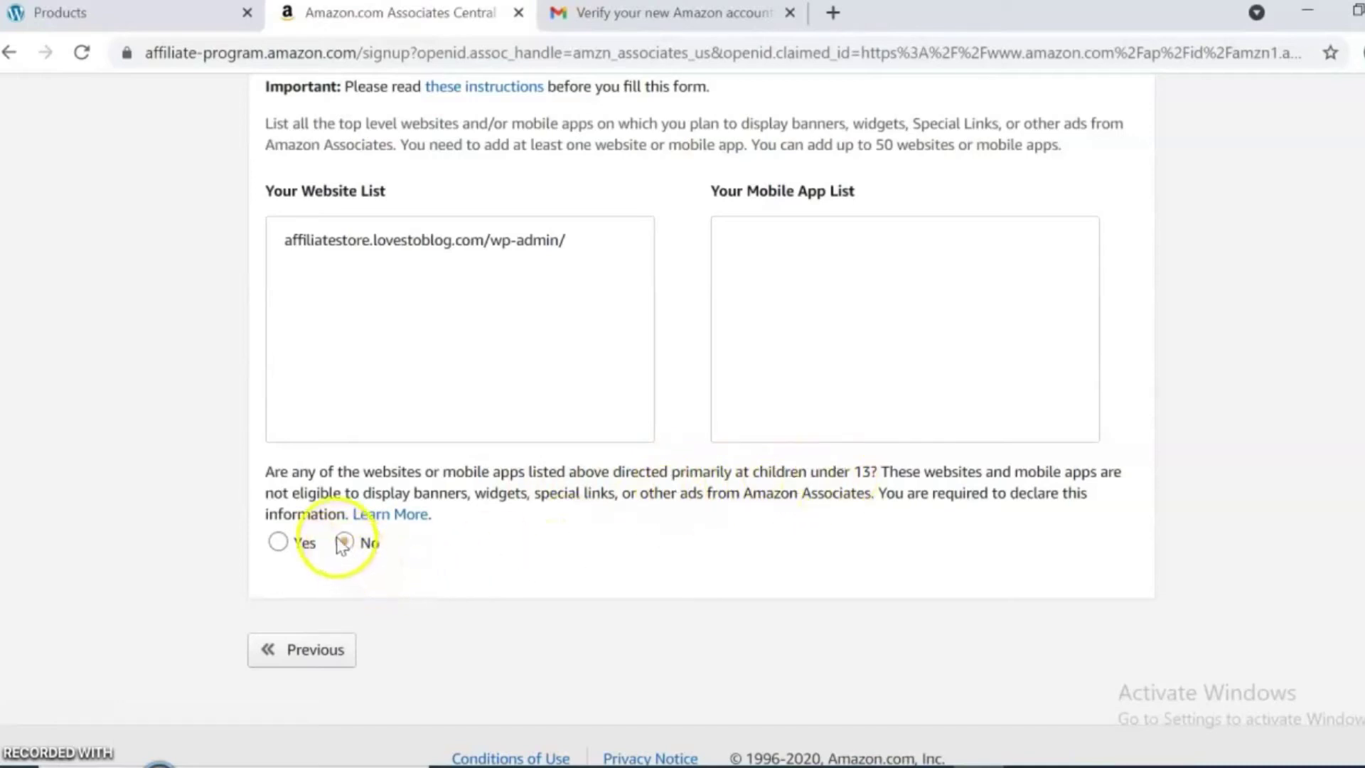
pyautogui.click(342, 543)
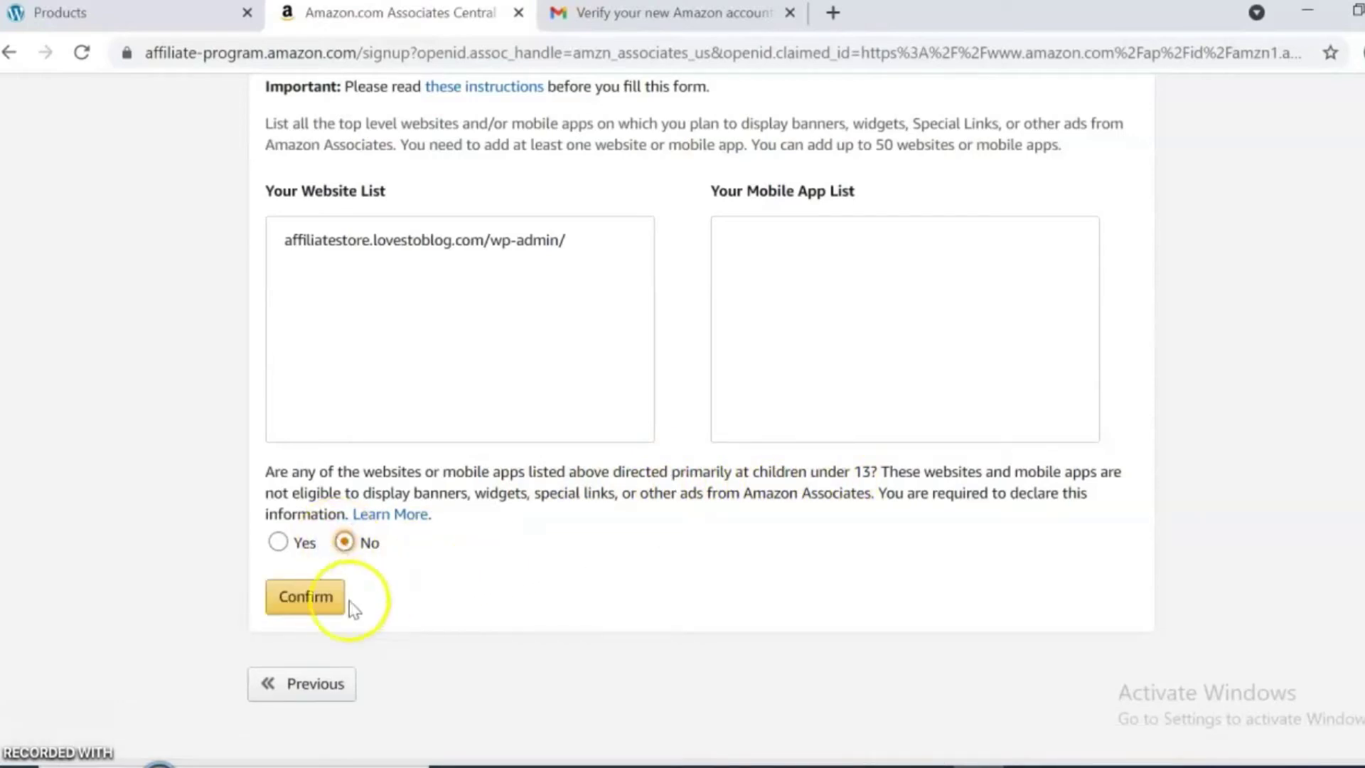
pyautogui.click(290, 601)
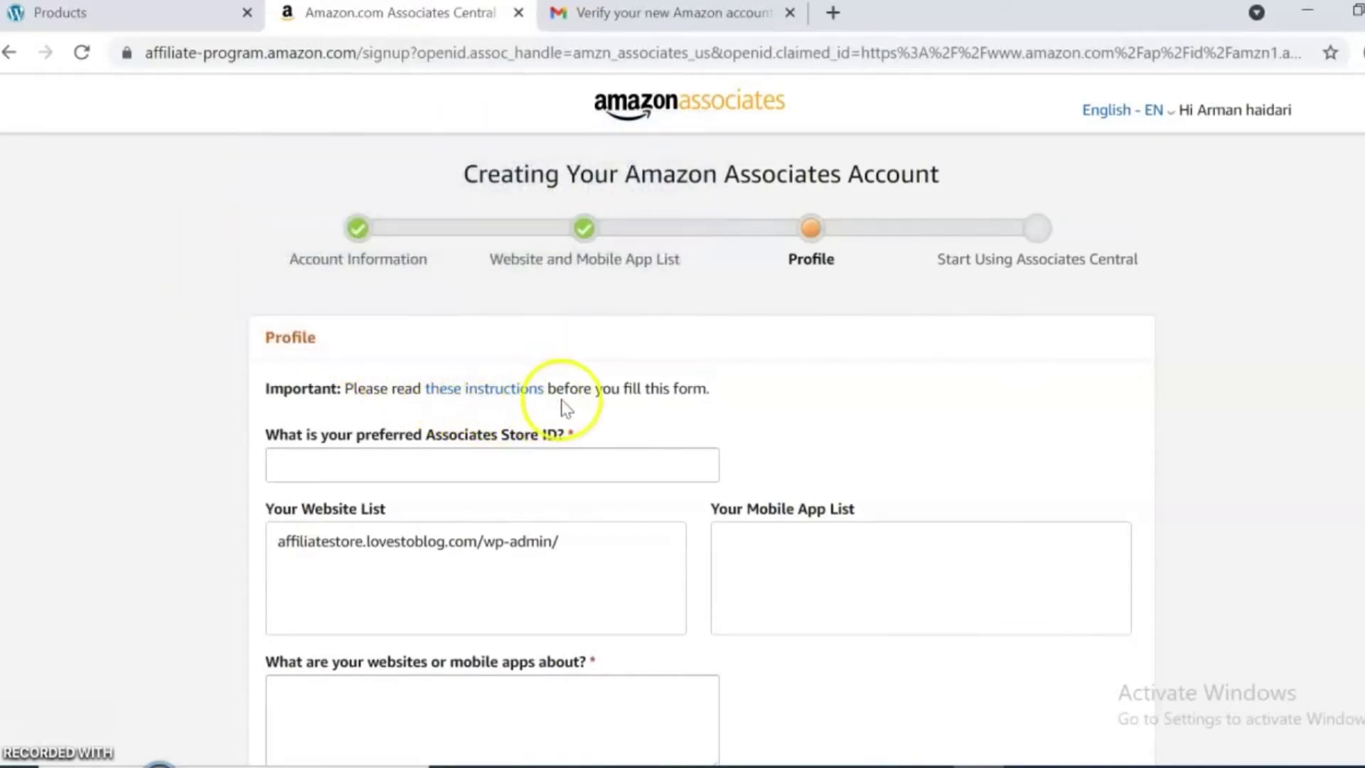
# Enter Store ID 'affilaite' and describe the site as 'my website is to promote, sell affiliate products online'.
pyautogui.click(391, 475)
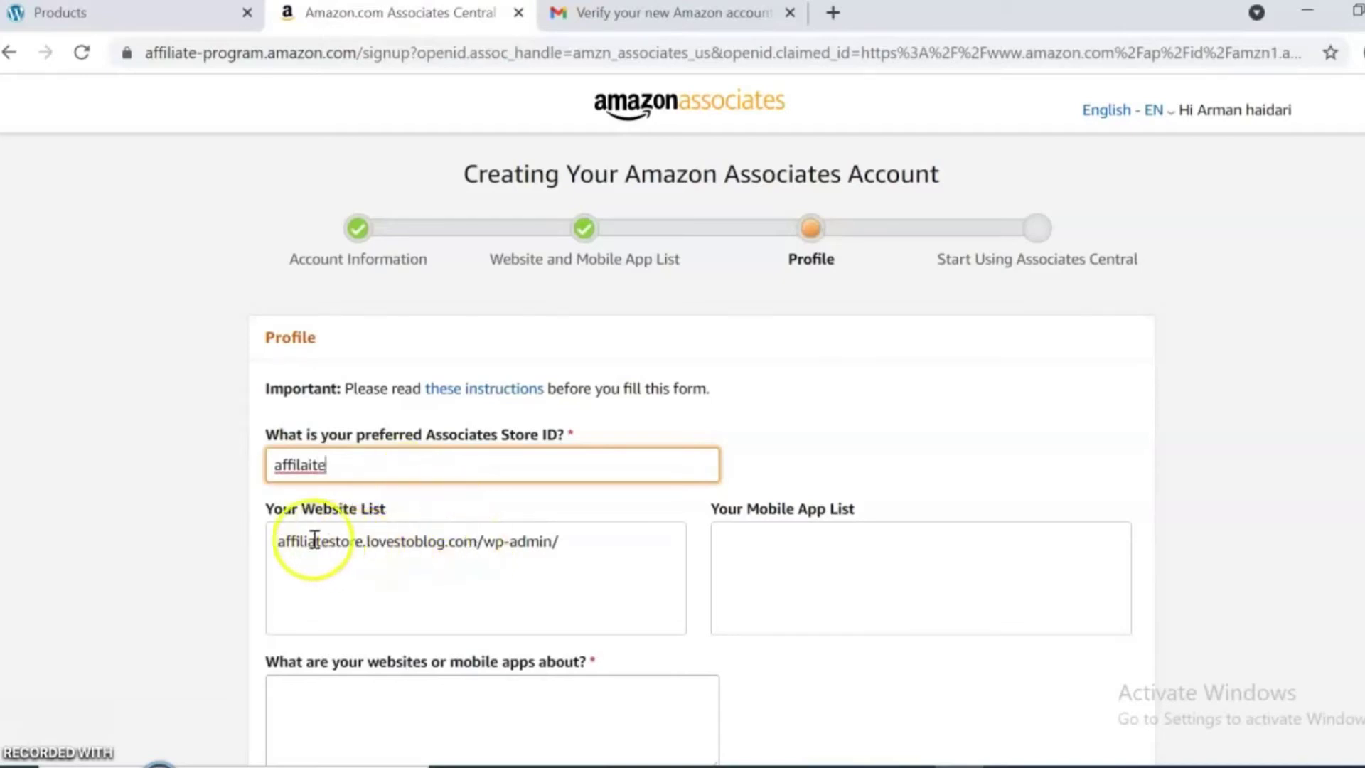
pyautogui.moveTo(285, 546); pyautogui.dragTo(563, 549)
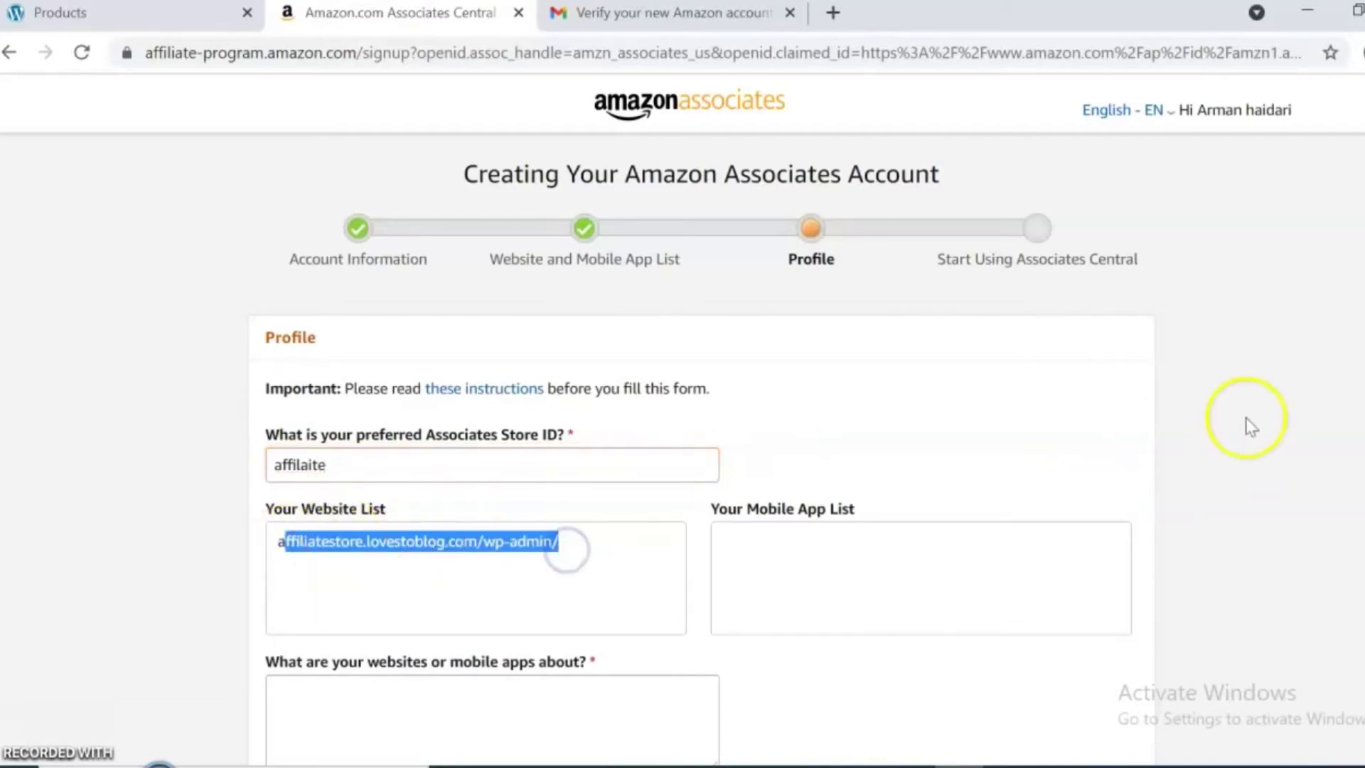
pyautogui.scroll(-4, 683, 427)
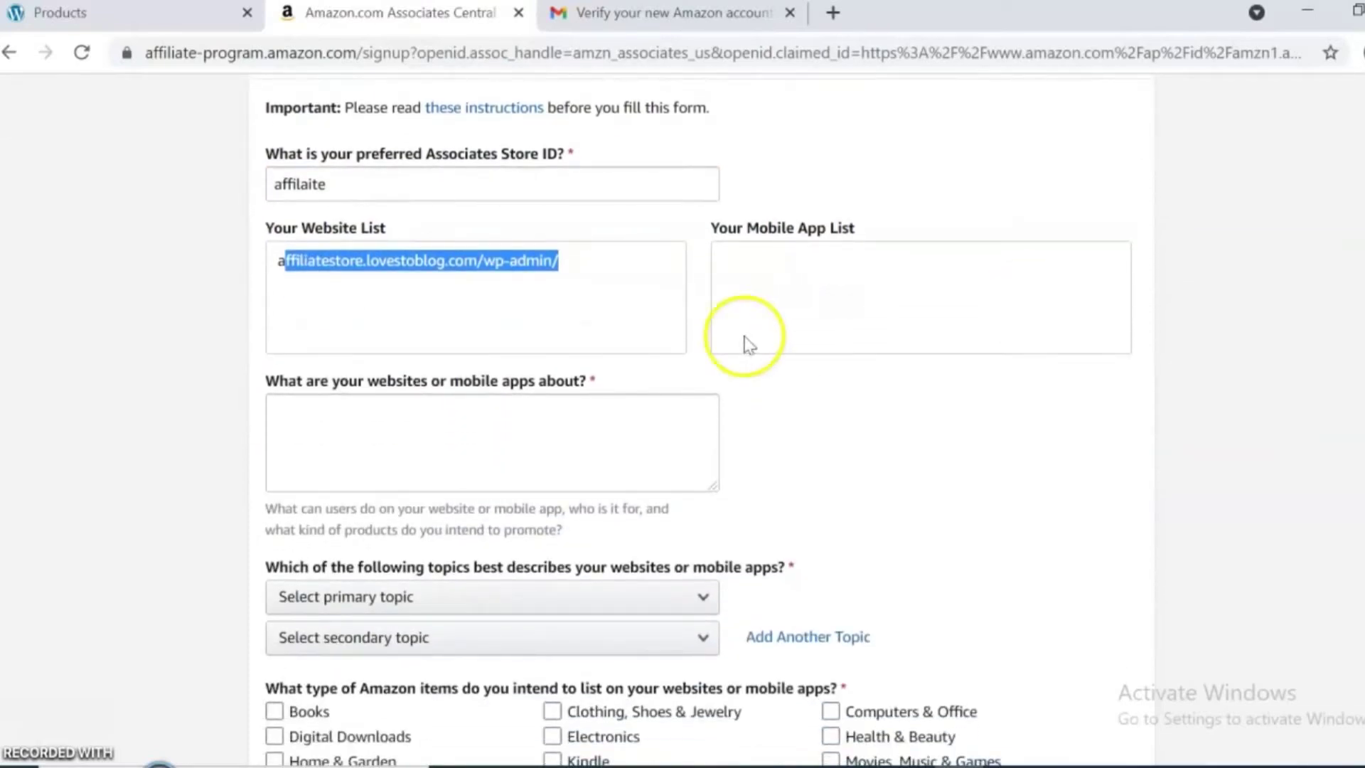
pyautogui.click(364, 410)
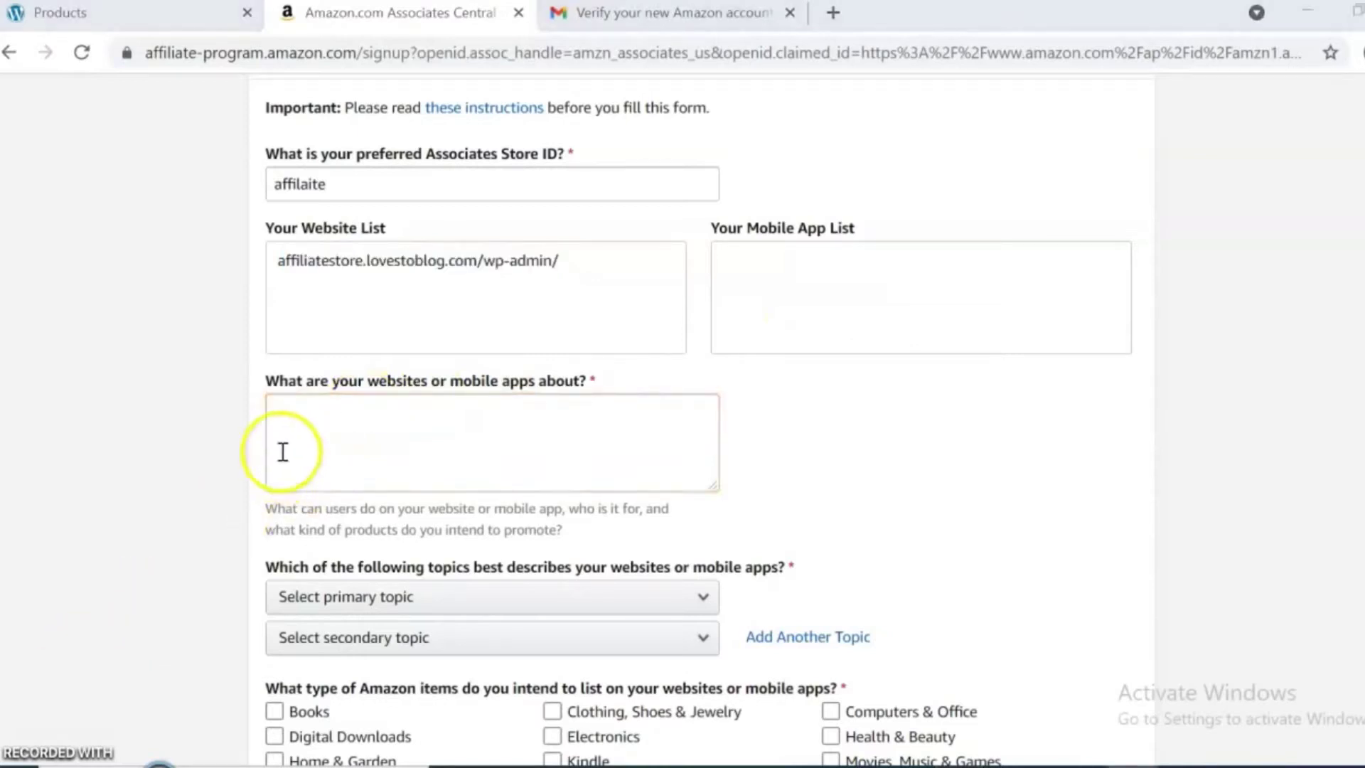
pyautogui.click(276, 409)
pyautogui.write('my website is to promote, sell affiliate products online')
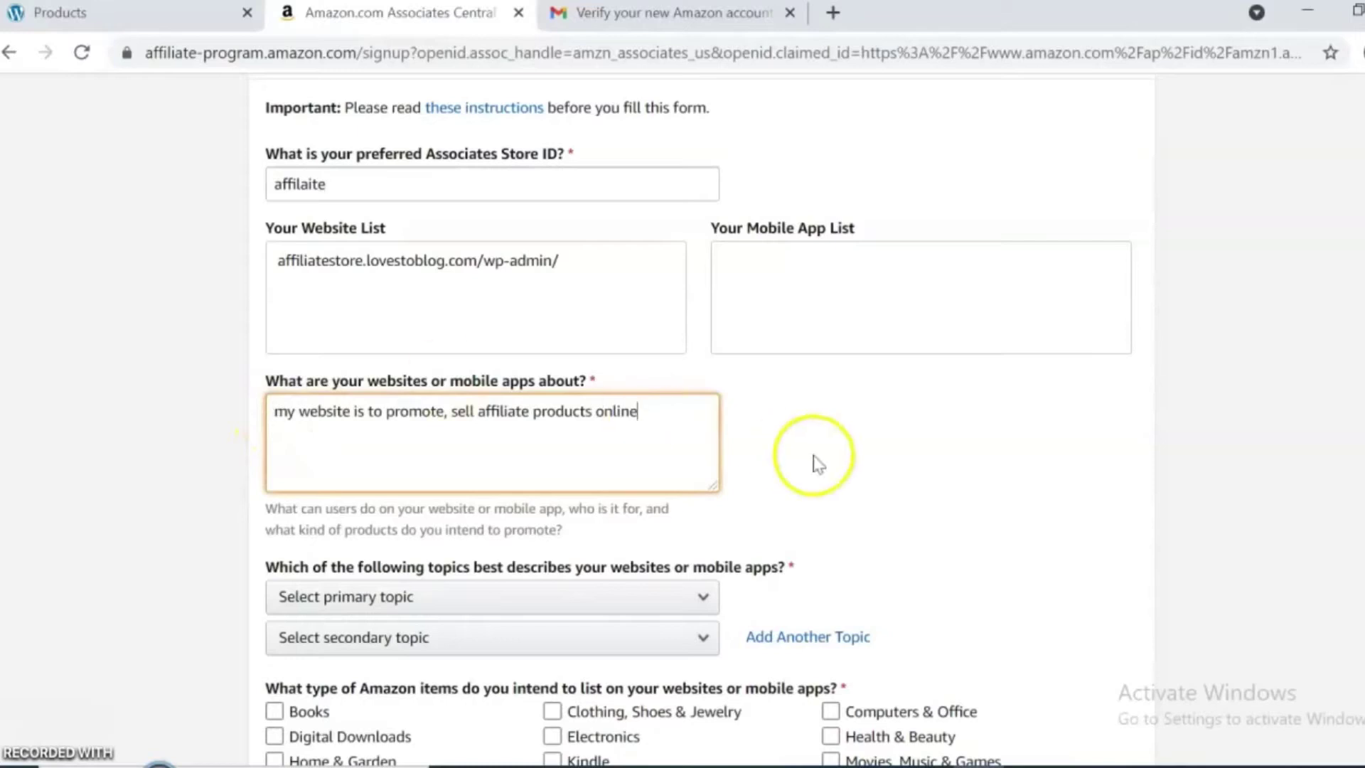
# Choose Business/Industrial as primary topic and Home/Pets/Cooking/Weddings/Family/Arts & Crafts as secondary.
pyautogui.scroll(-4, 697, 426)
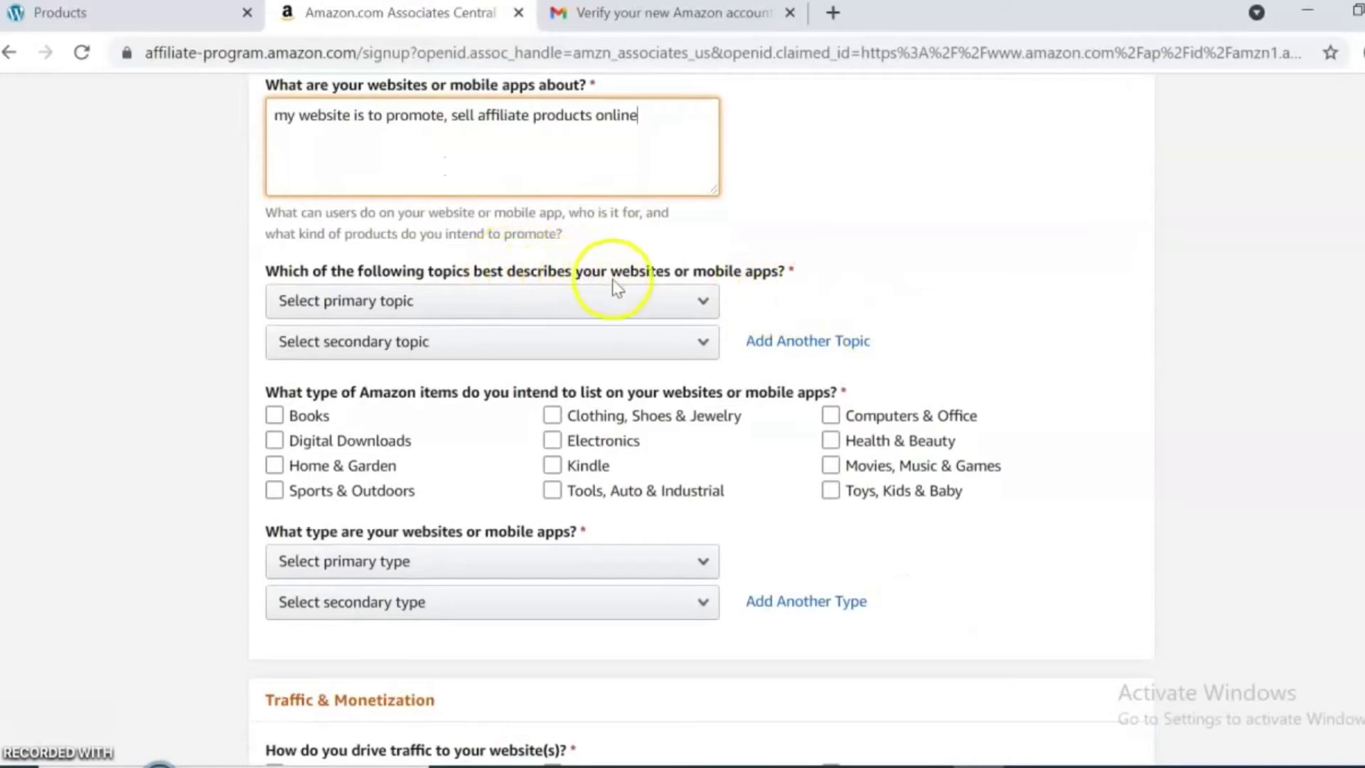
pyautogui.click(706, 303)
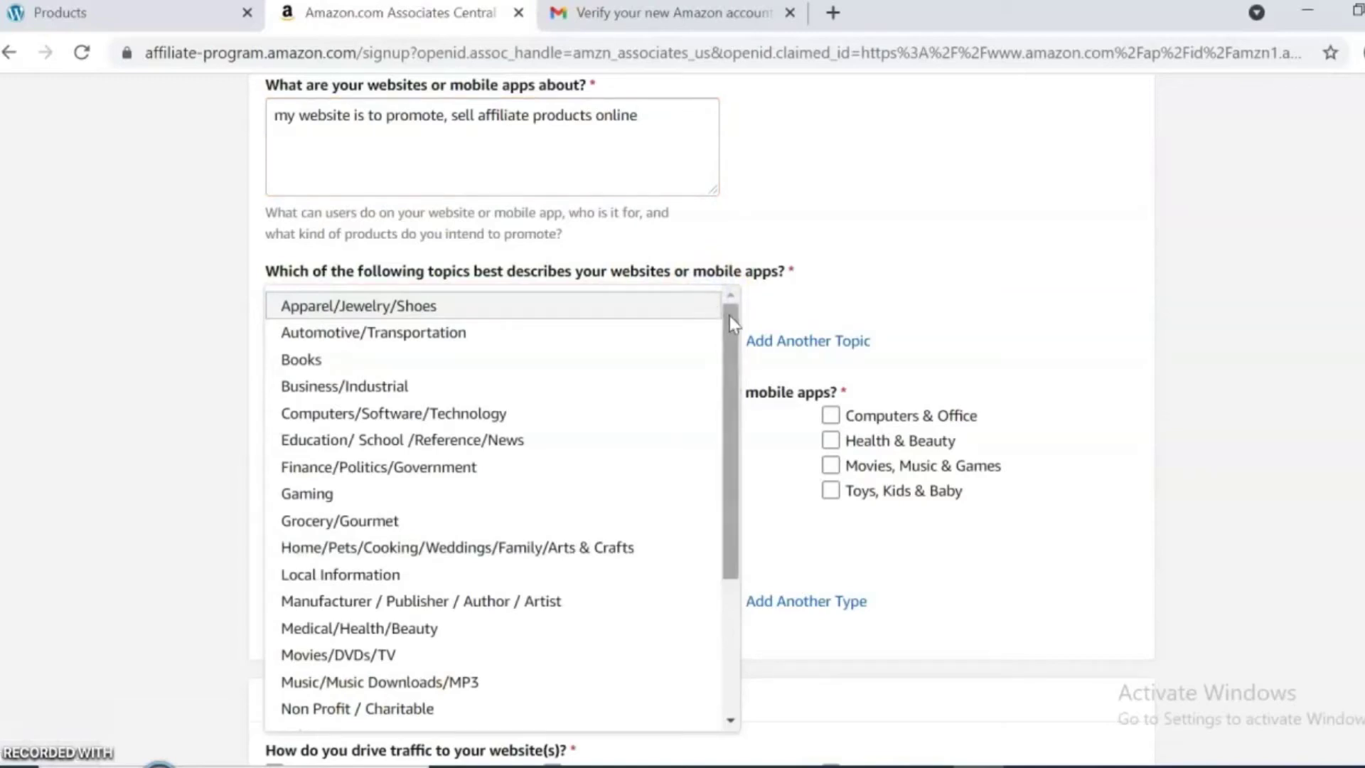
pyautogui.moveTo(730, 316); pyautogui.dragTo(732, 305)
pyautogui.click(682, 384)
pyautogui.click(685, 350)
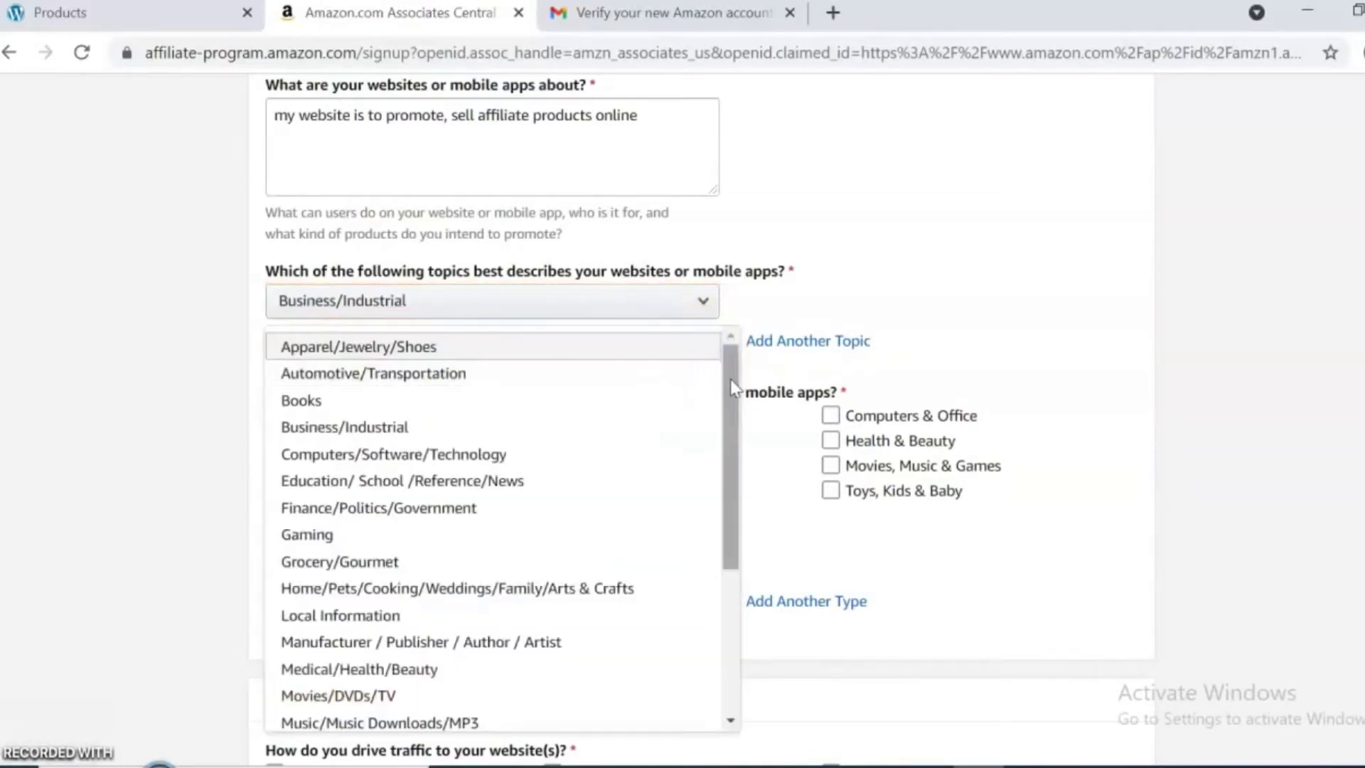
pyautogui.moveTo(731, 378); pyautogui.dragTo(710, 472)
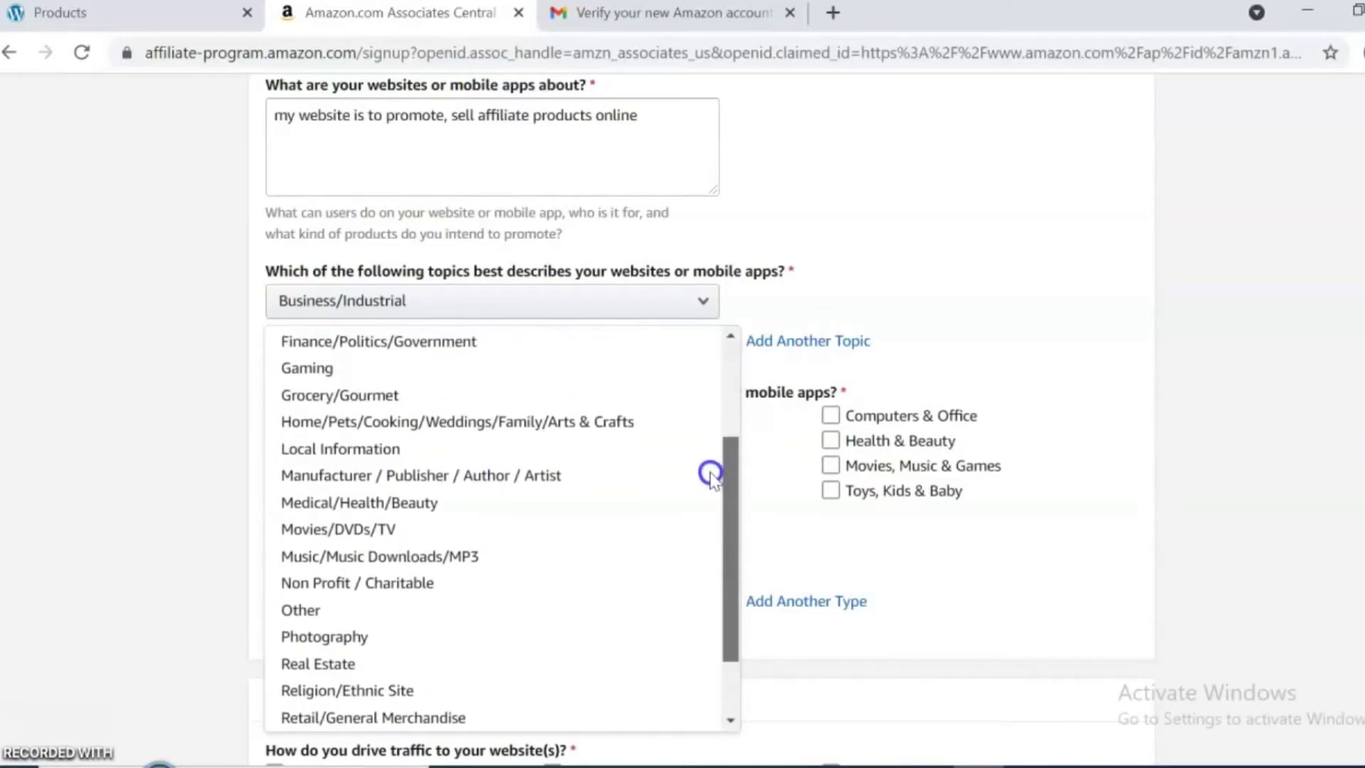
pyautogui.click(594, 427)
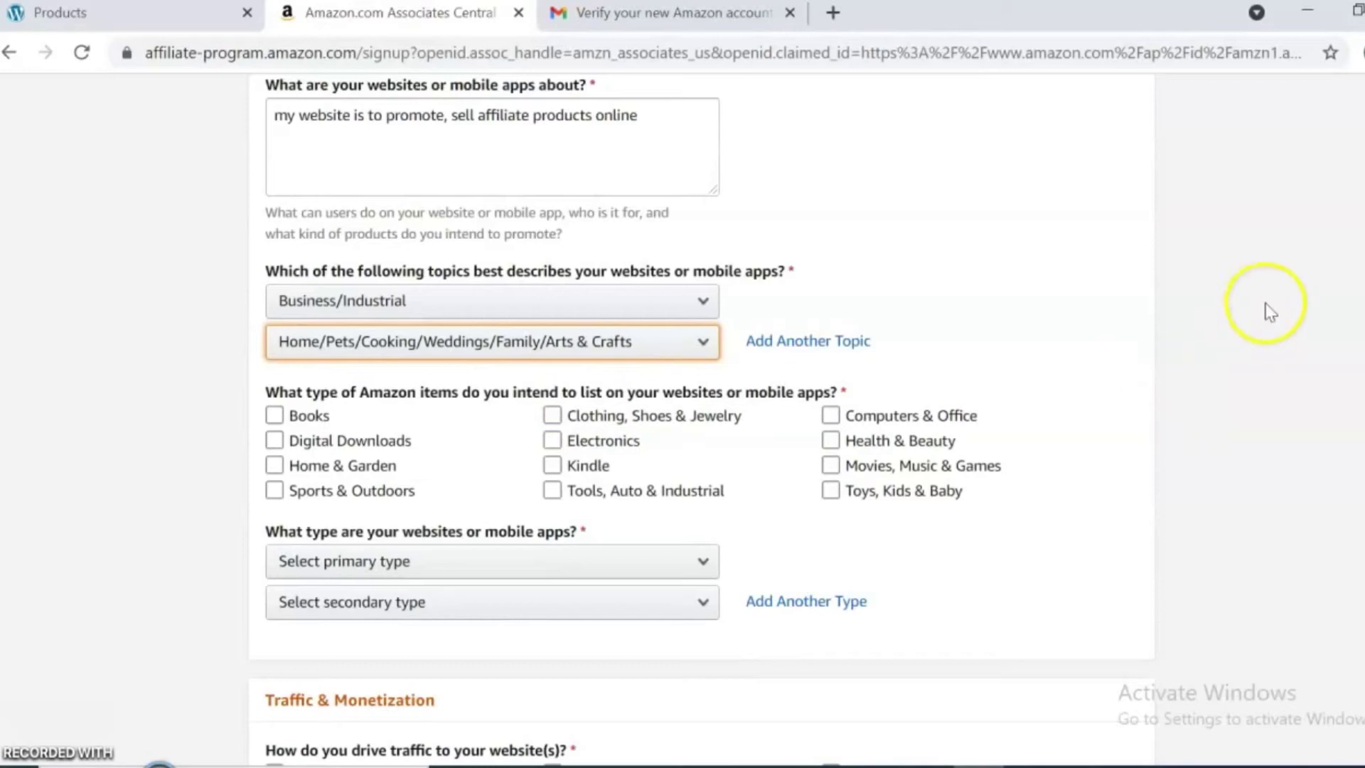
# Select Health & Beauty as the item type promoted.
pyautogui.click(365, 418)
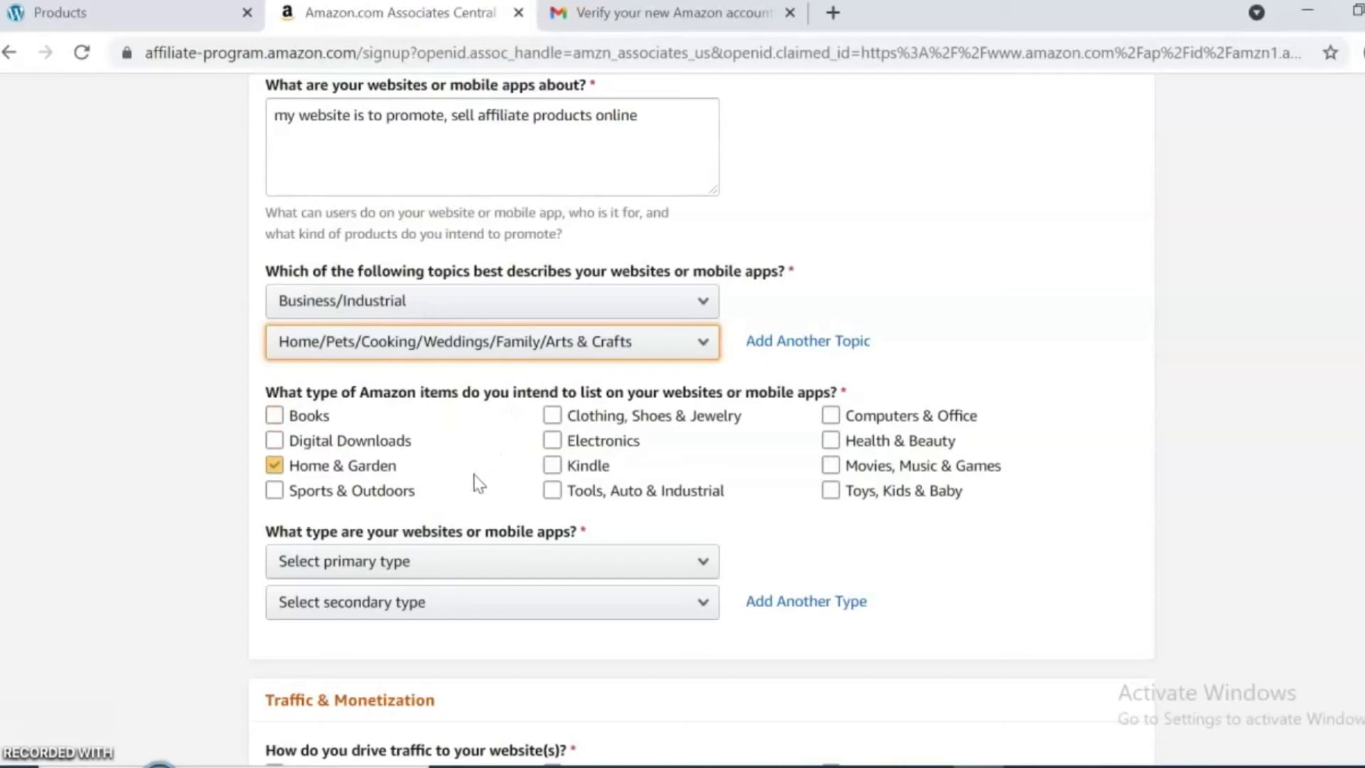
pyautogui.click(552, 466)
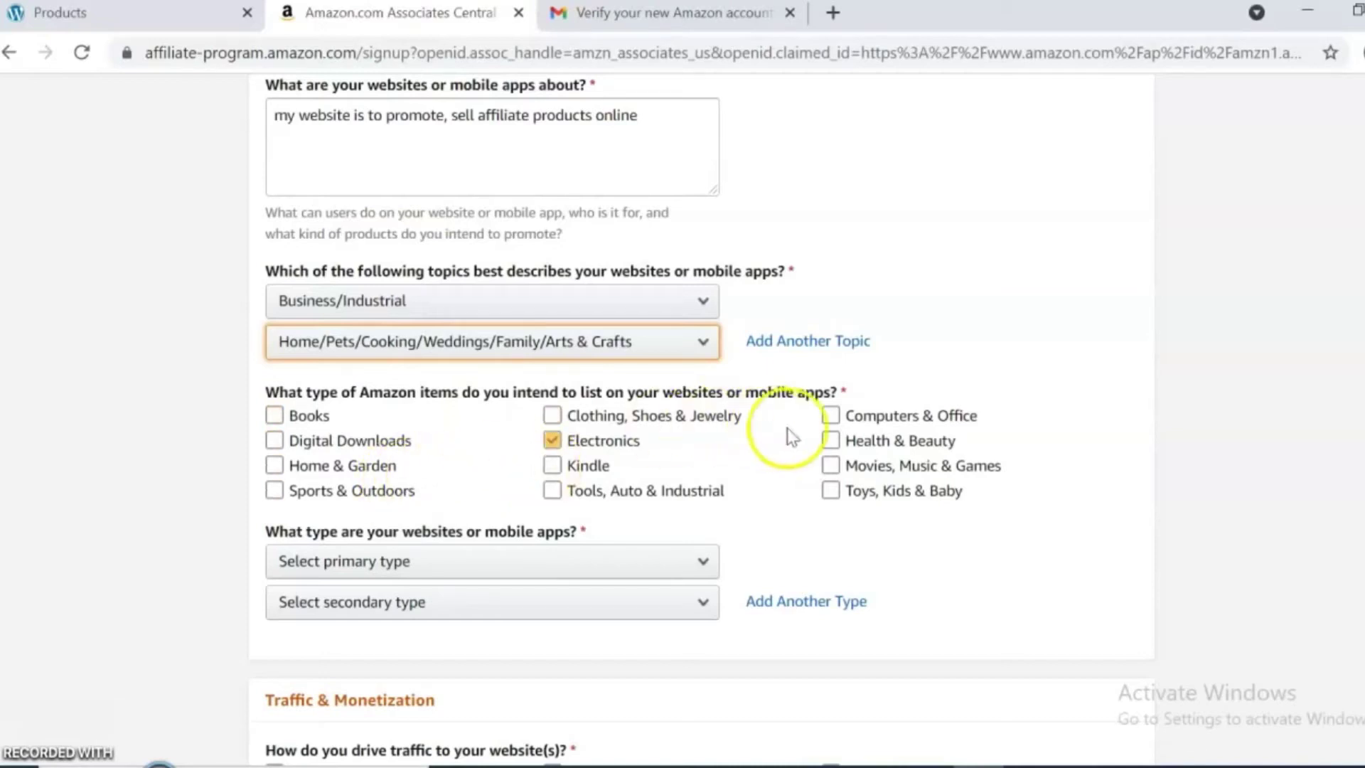
pyautogui.click(830, 443)
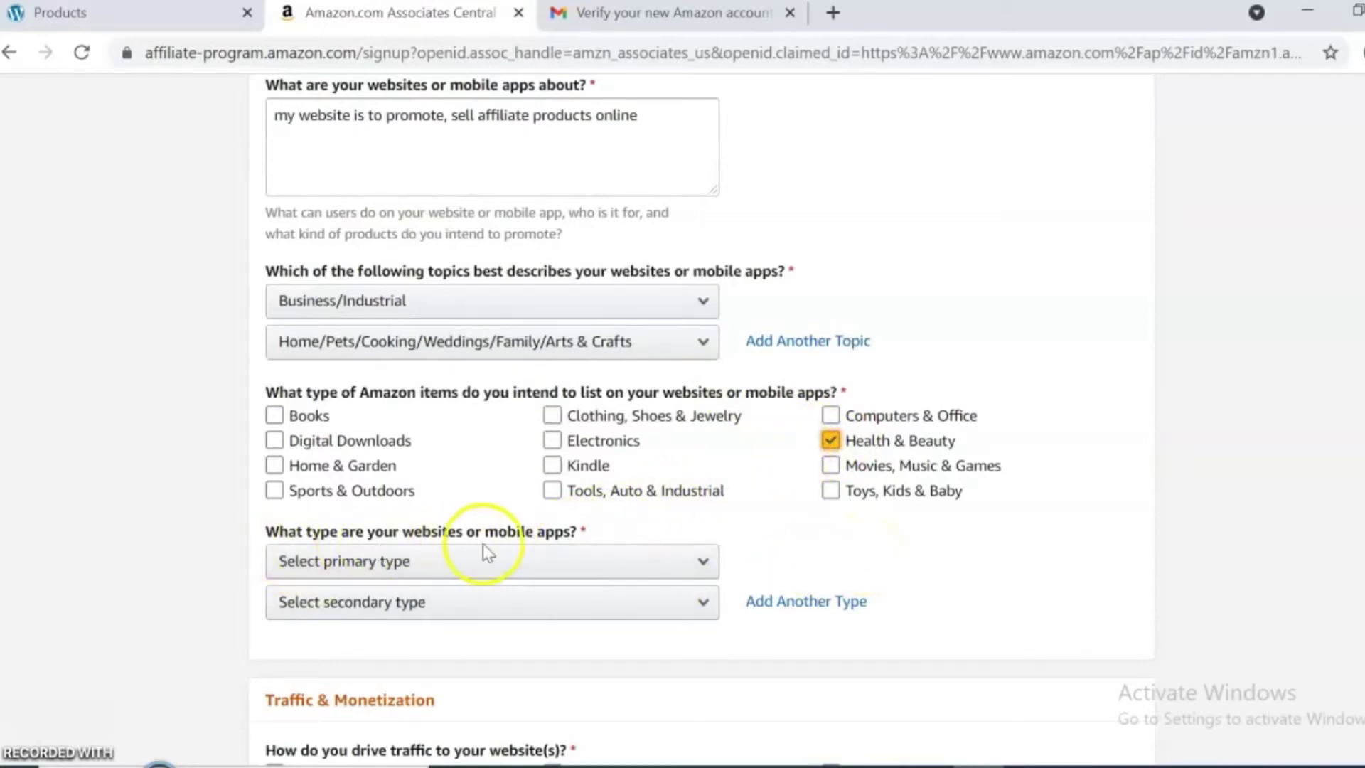
# Set website types to Comparison Shopping Engine (primary) and Content or Niche Website (secondary).
pyautogui.click(701, 562)
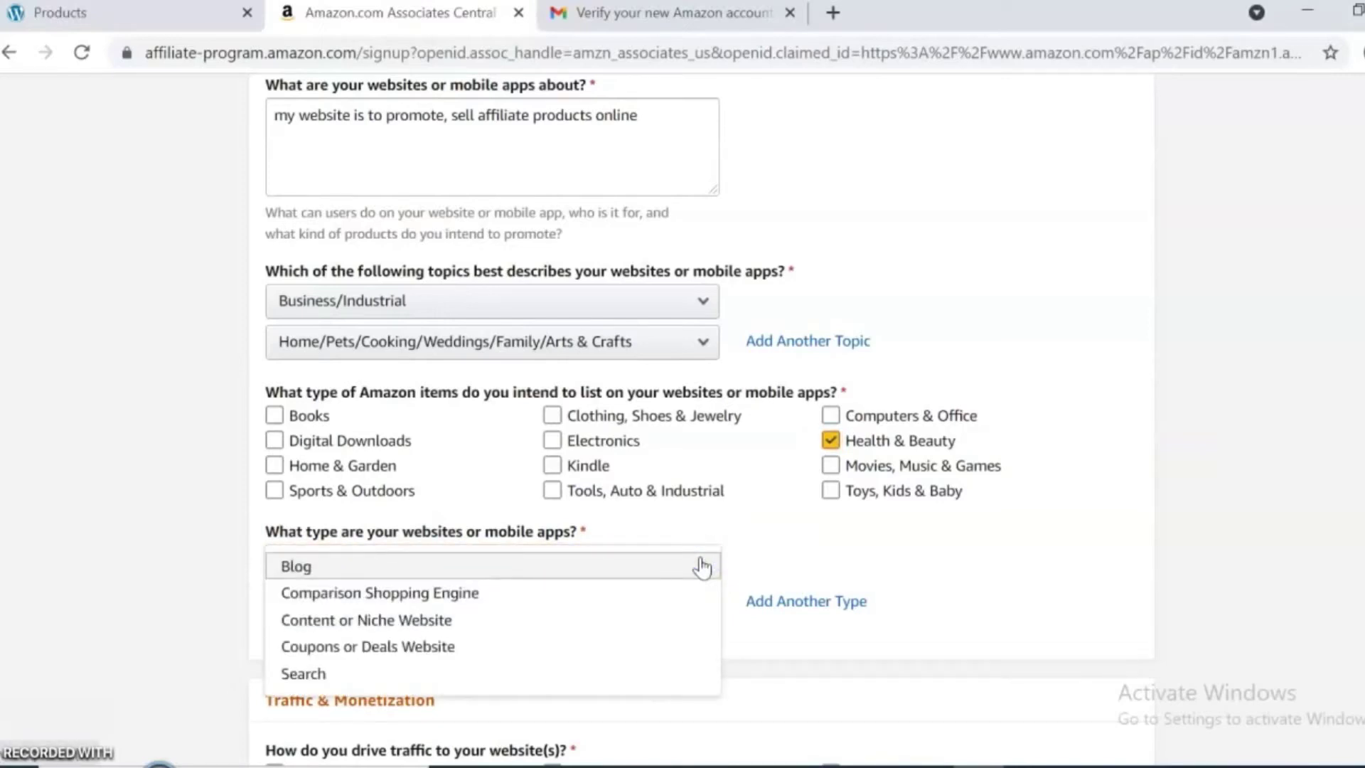
pyautogui.click(527, 603)
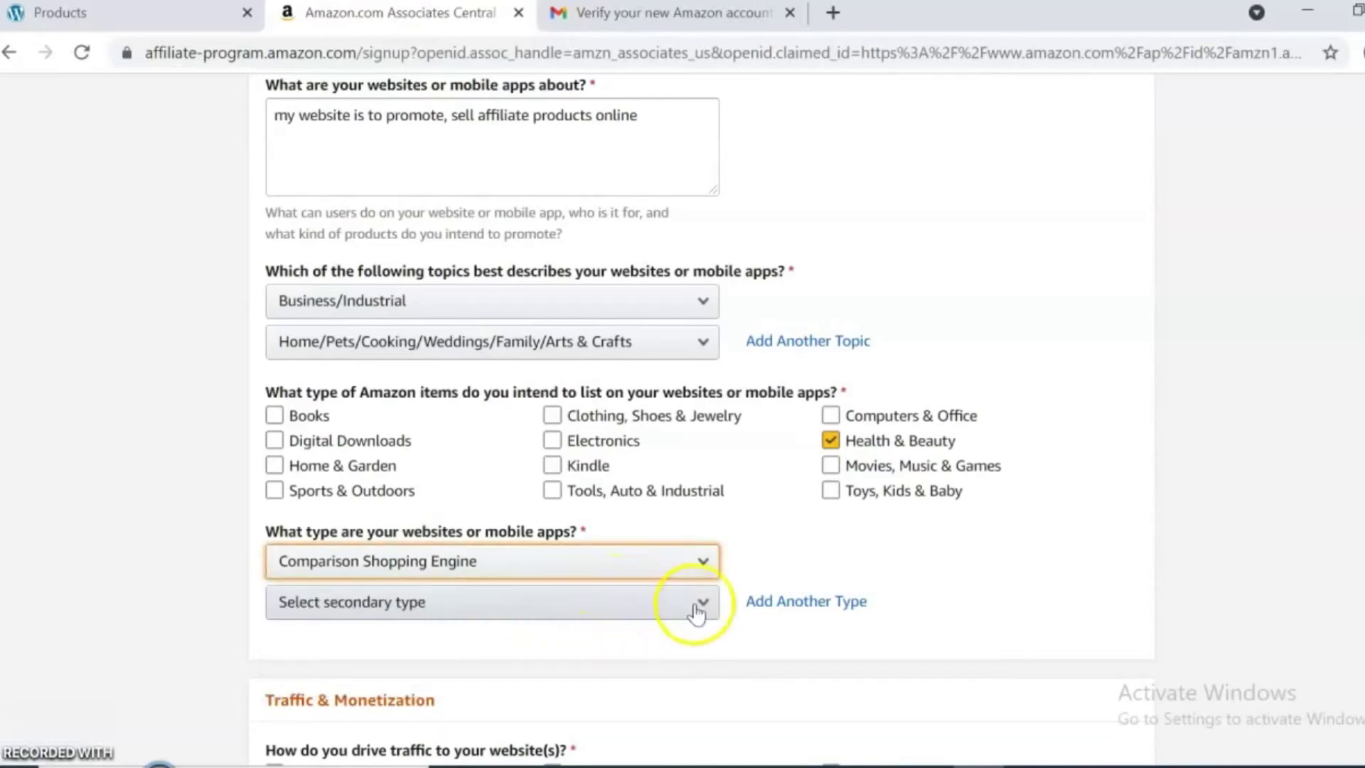
pyautogui.click(709, 610)
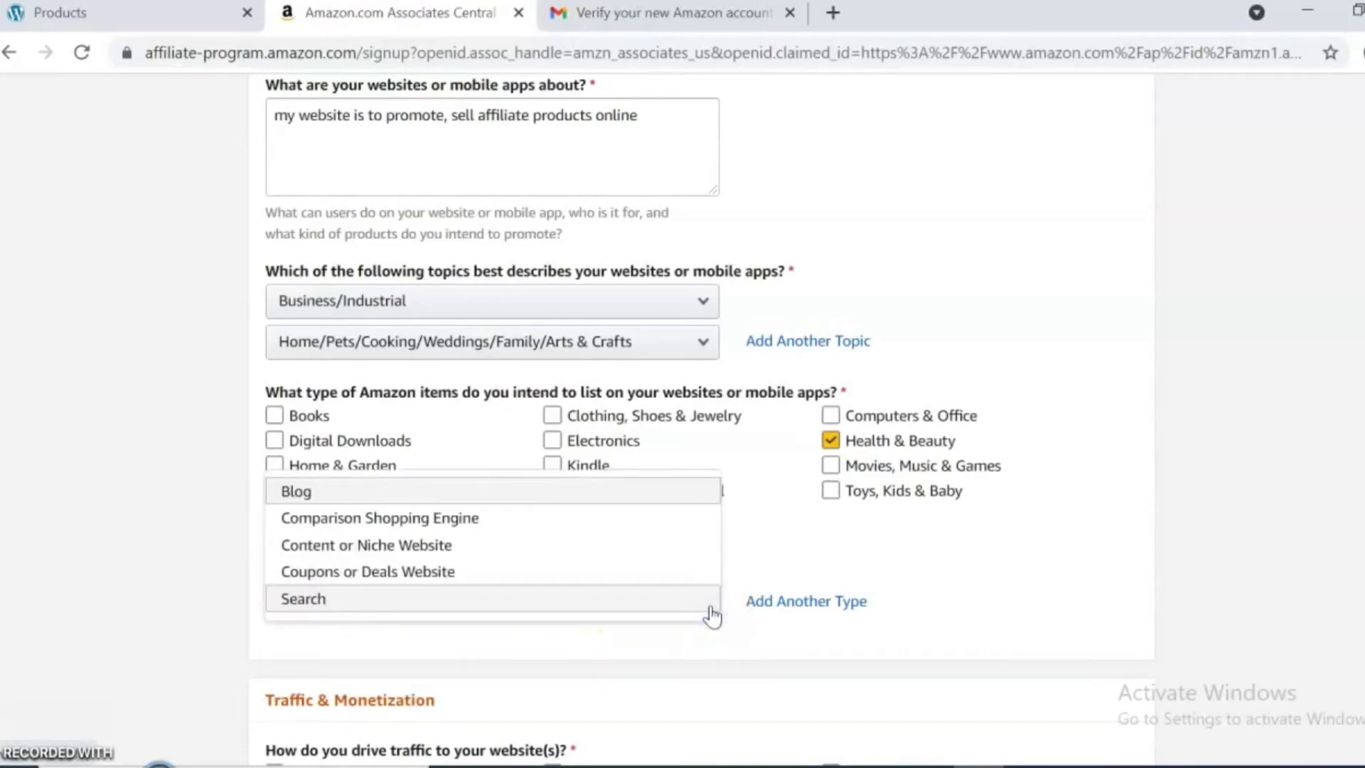
pyautogui.click(499, 549)
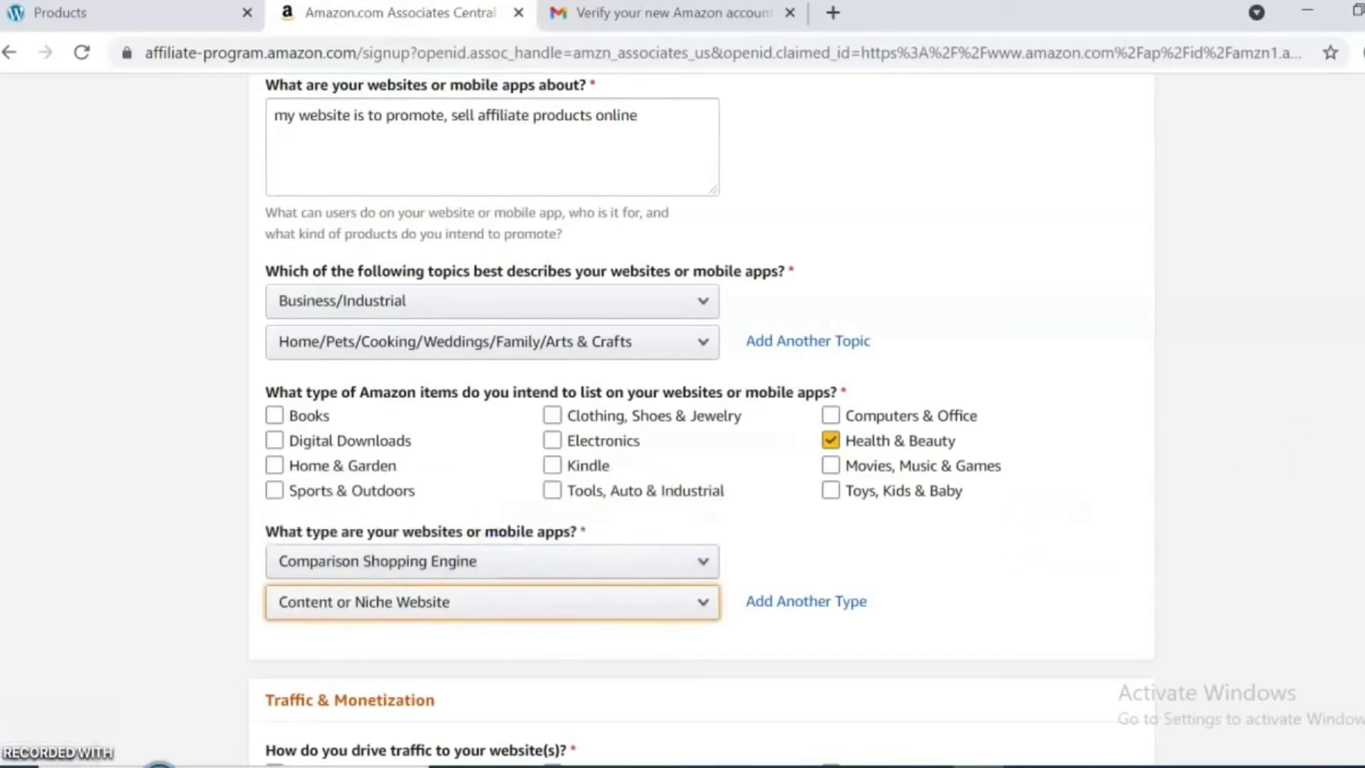
pyautogui.scroll(-6, 701, 420)
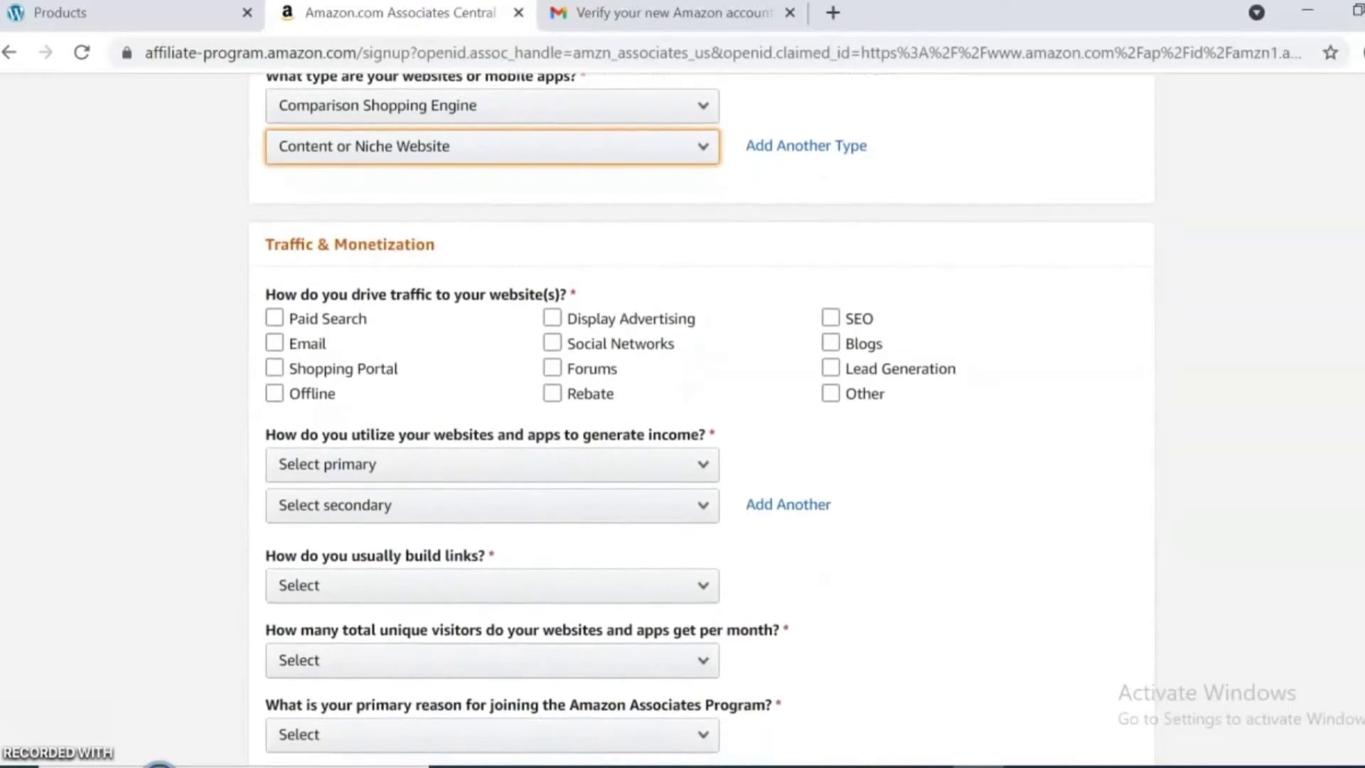
# Tick Paid Search, Social Networks, SEO and Blogs as the traffic sources.
pyautogui.click(562, 393)
pyautogui.click(562, 393)
pyautogui.click(455, 368)
pyautogui.click(562, 393)
pyautogui.click(593, 368)
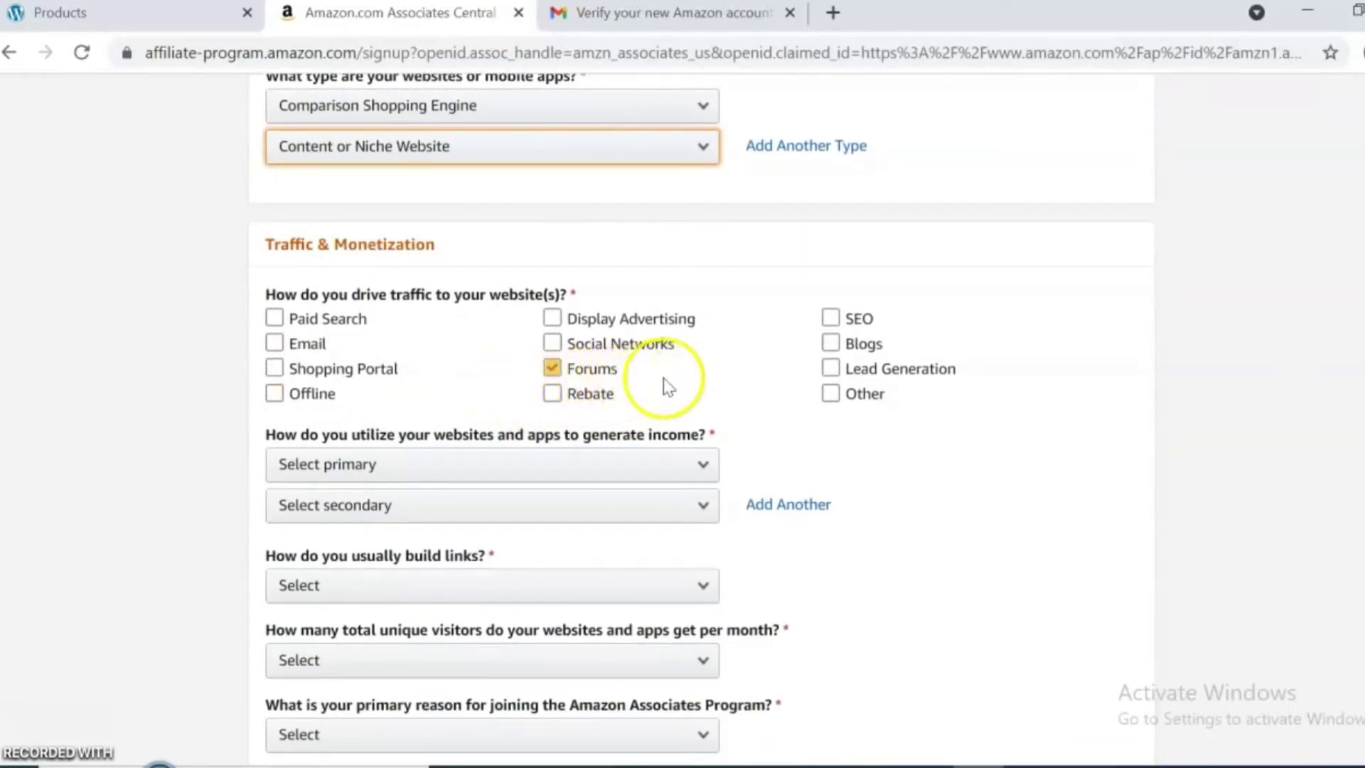
pyautogui.click(830, 368)
pyautogui.click(830, 345)
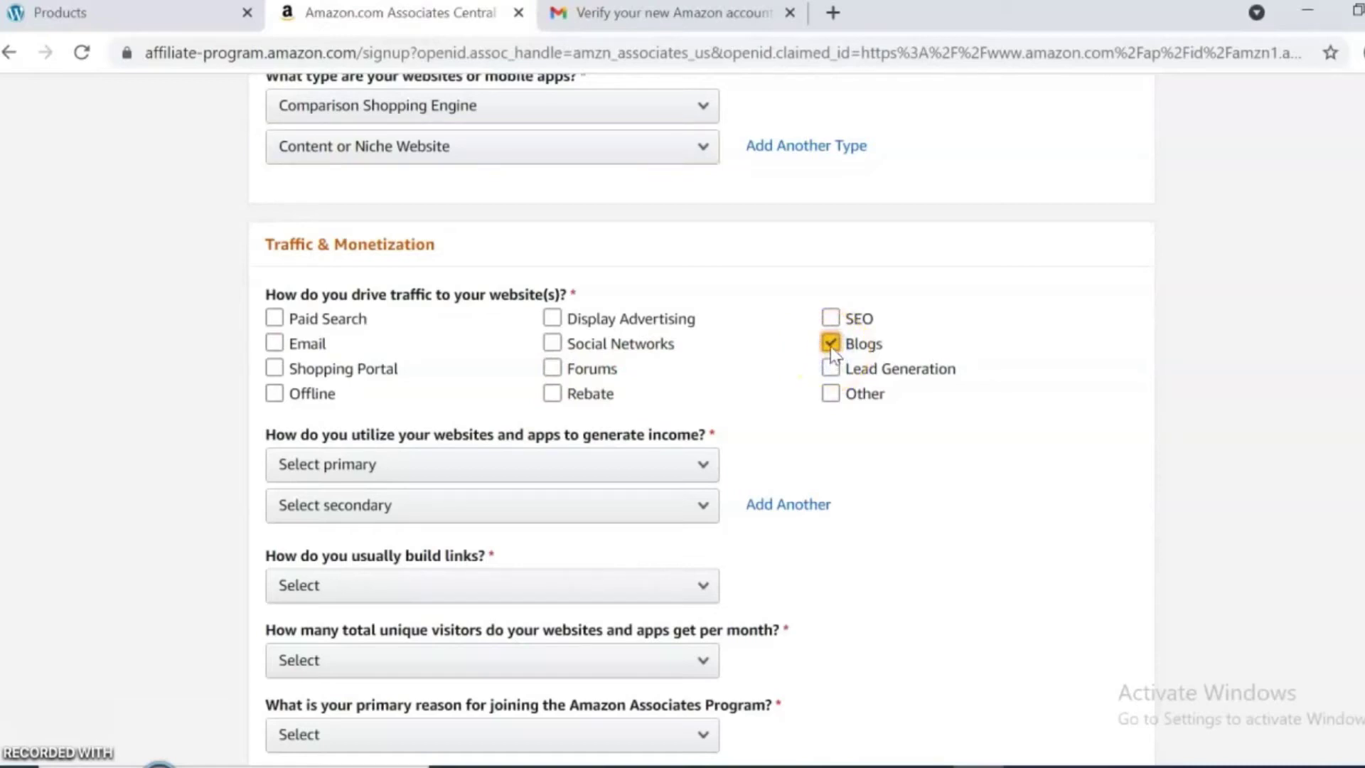
pyautogui.click(551, 368)
pyautogui.click(553, 344)
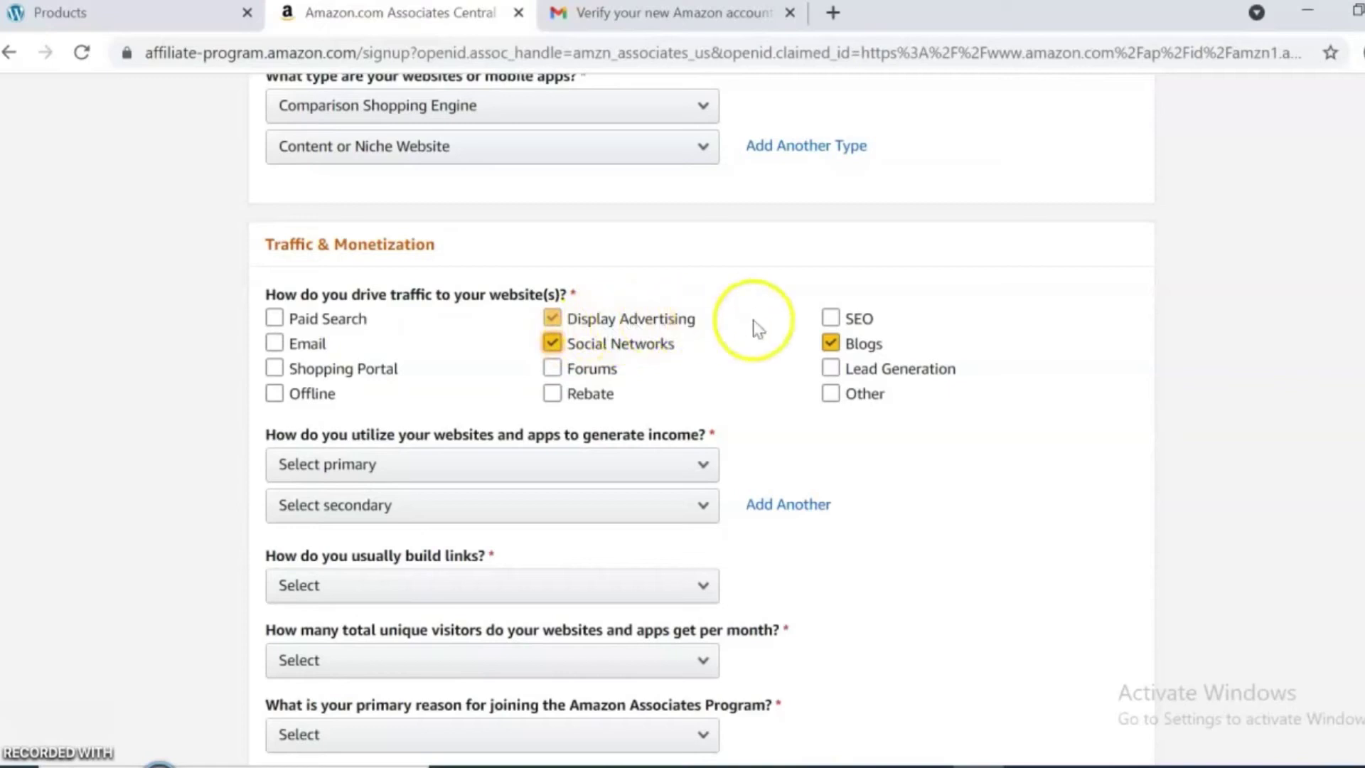
pyautogui.click(827, 318)
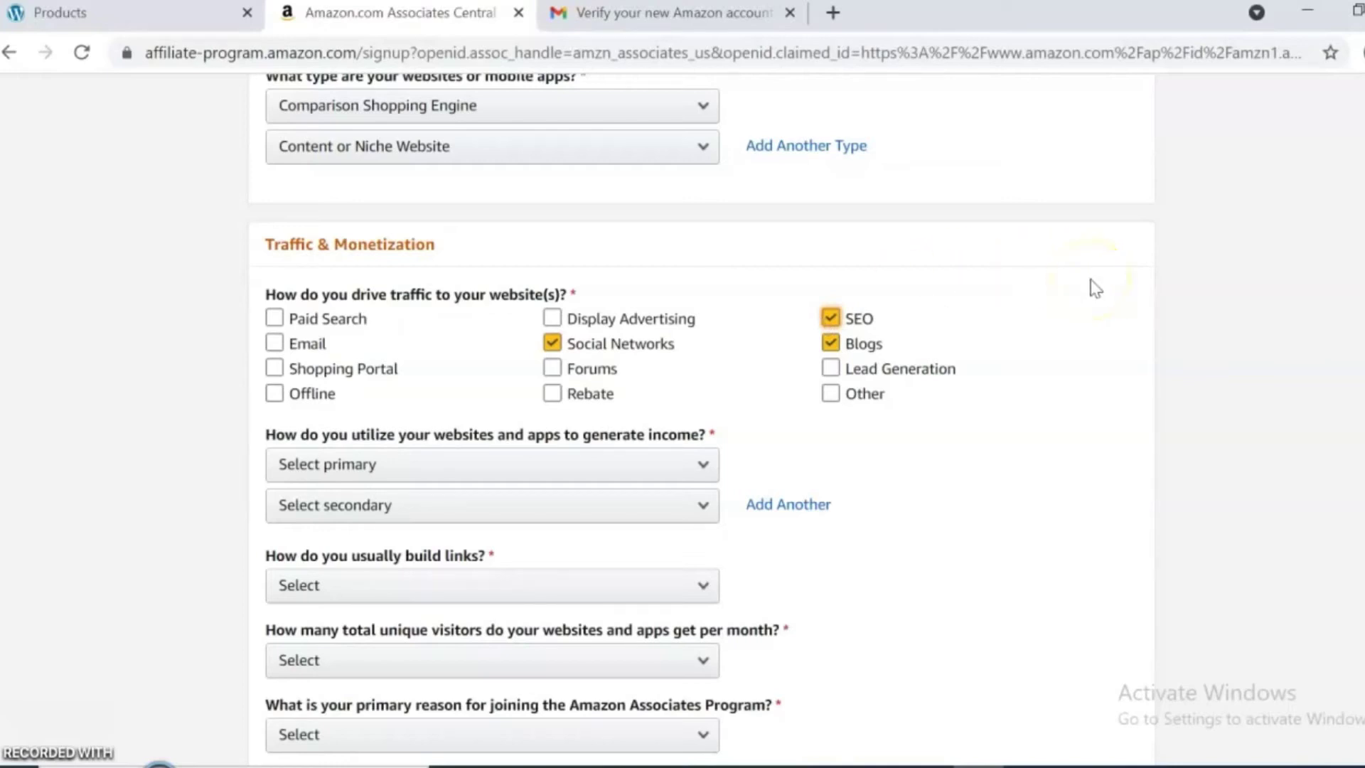
pyautogui.scroll(-3, 701, 418)
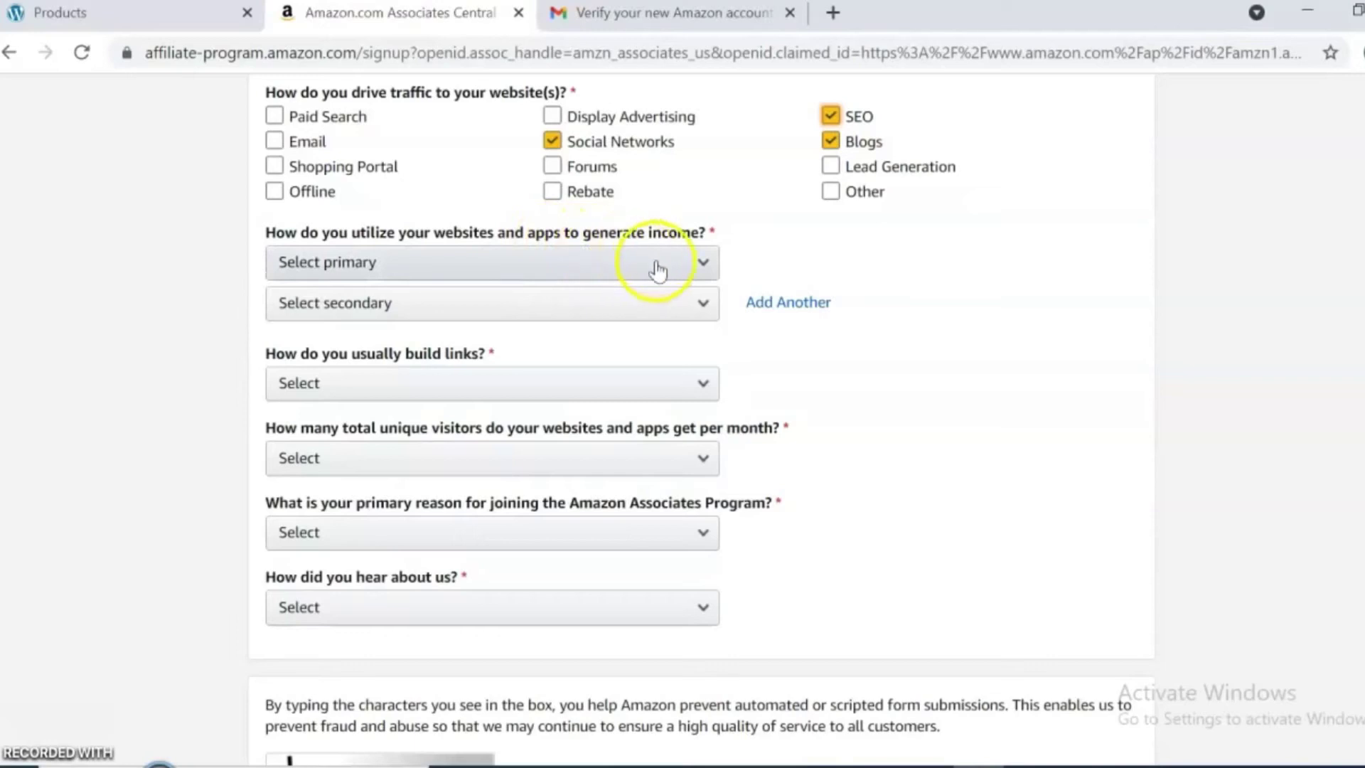
# Set primary income to Amazon Associates only, secondary to E-commerce/Online Retail, links via Content Management System.
pyautogui.click(706, 272)
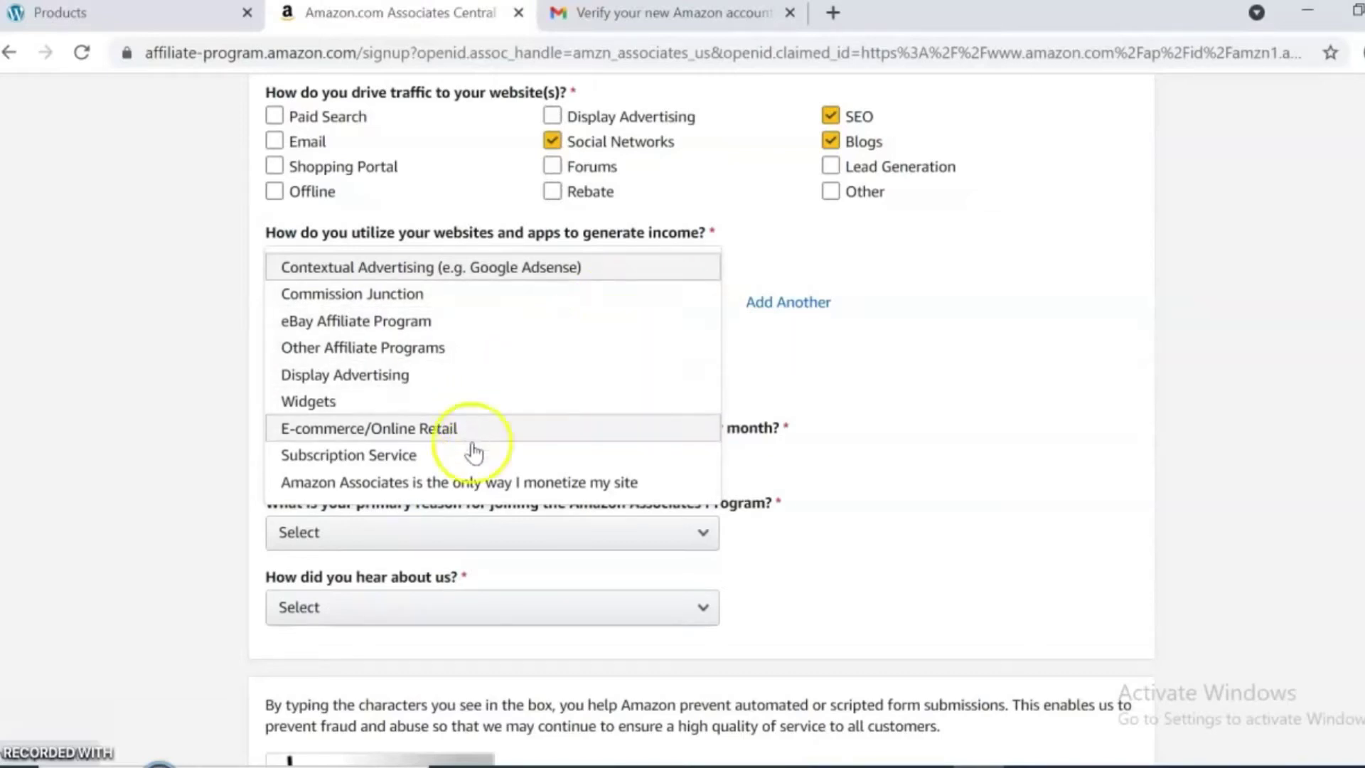
pyautogui.click(479, 483)
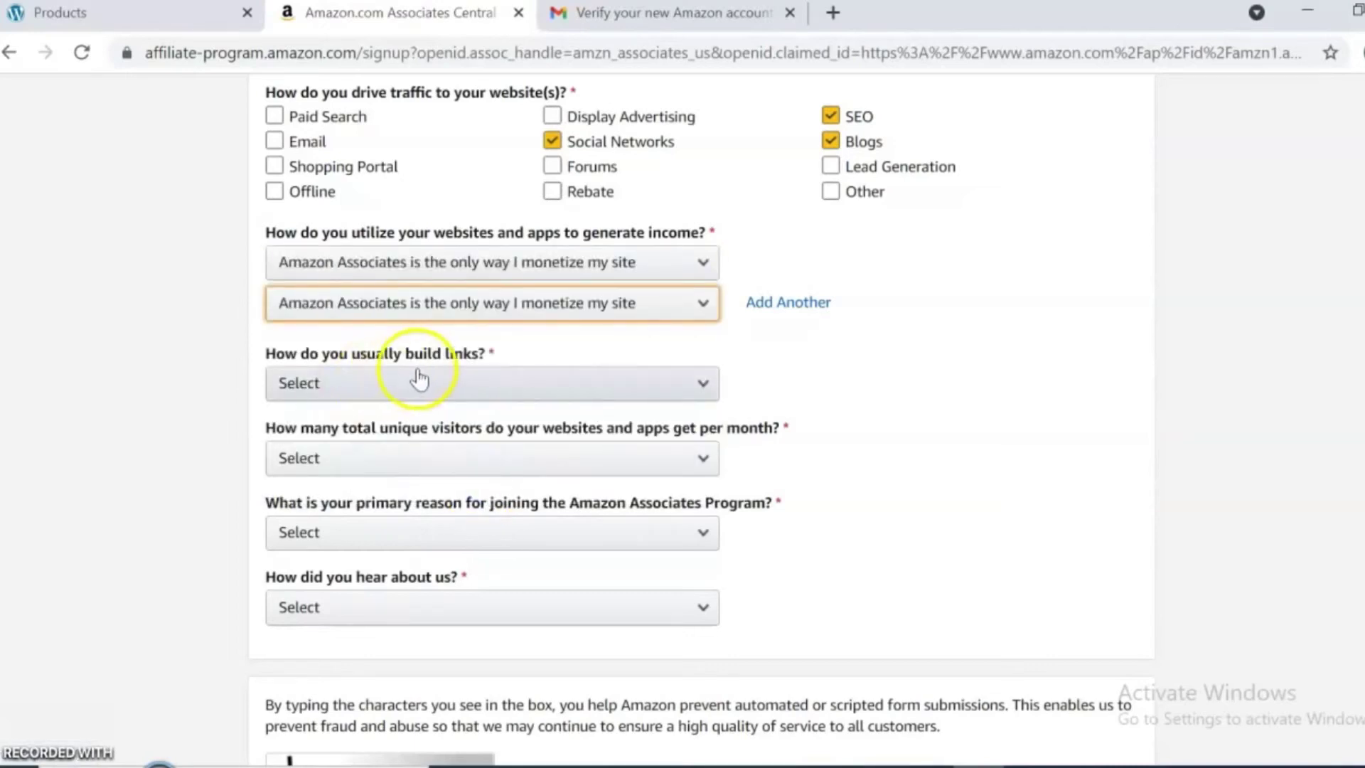
pyautogui.click(703, 305)
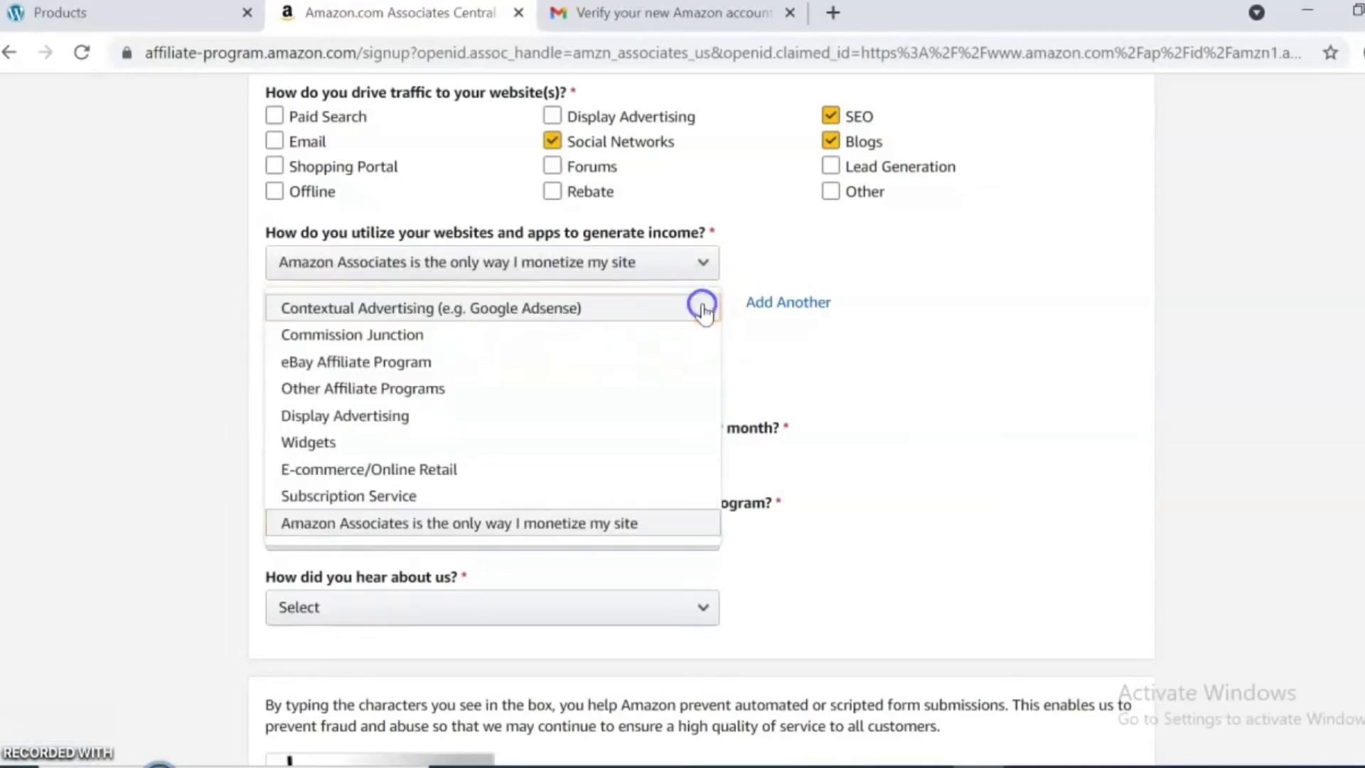
pyautogui.click(437, 468)
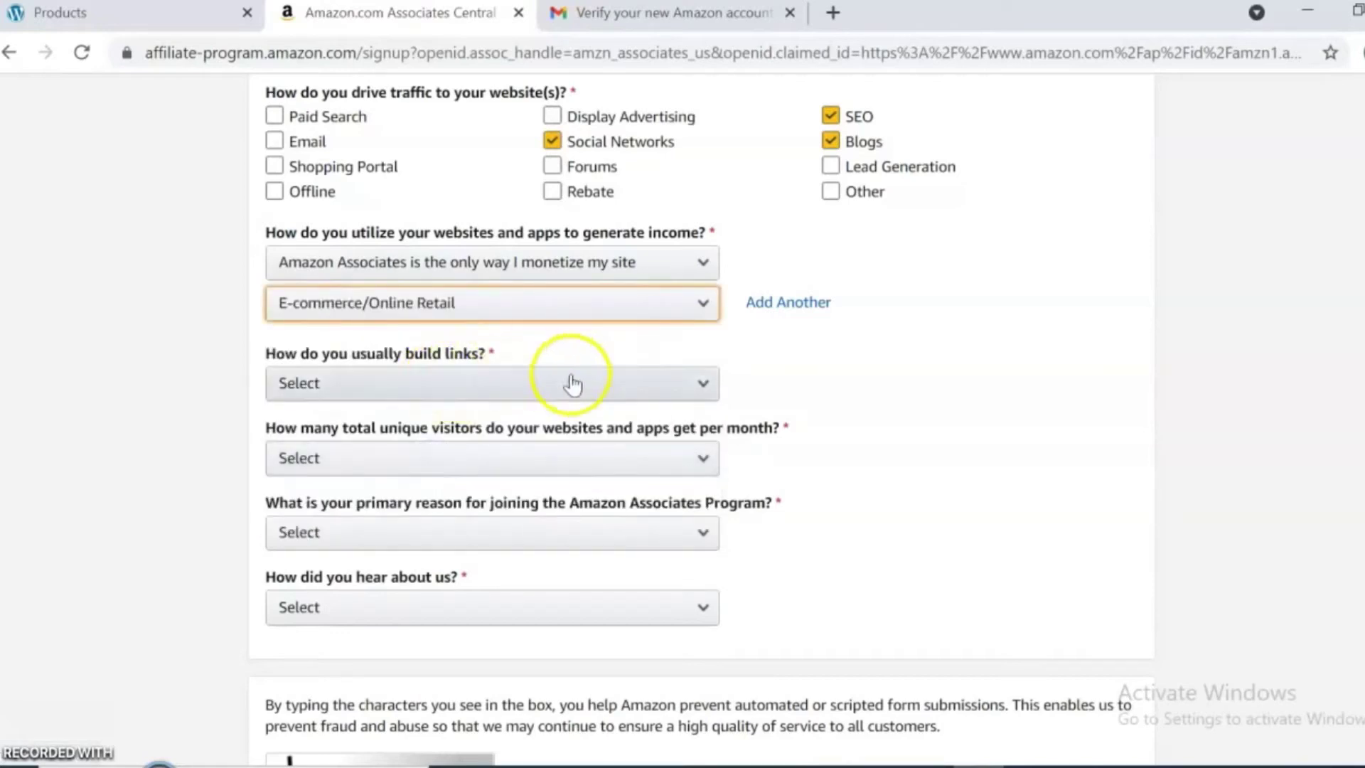
pyautogui.click(701, 384)
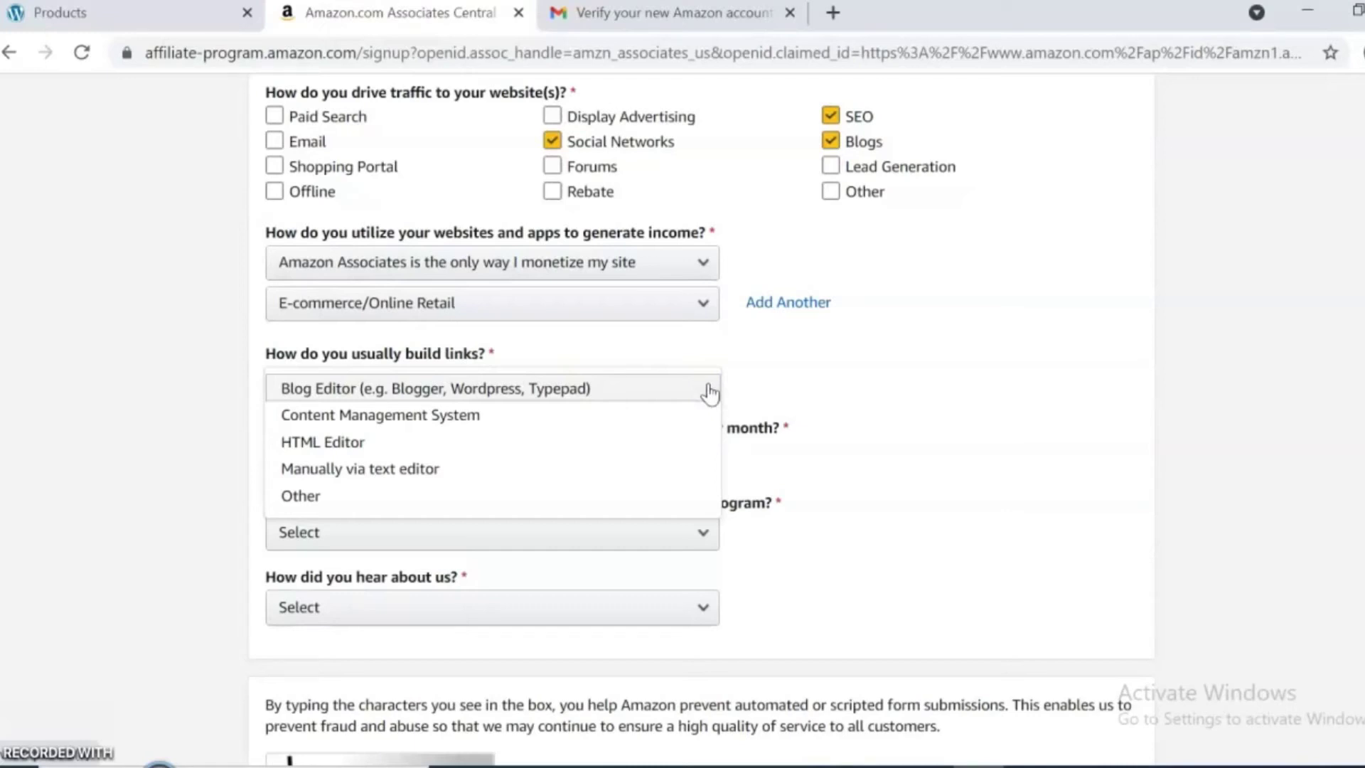
pyautogui.click(492, 416)
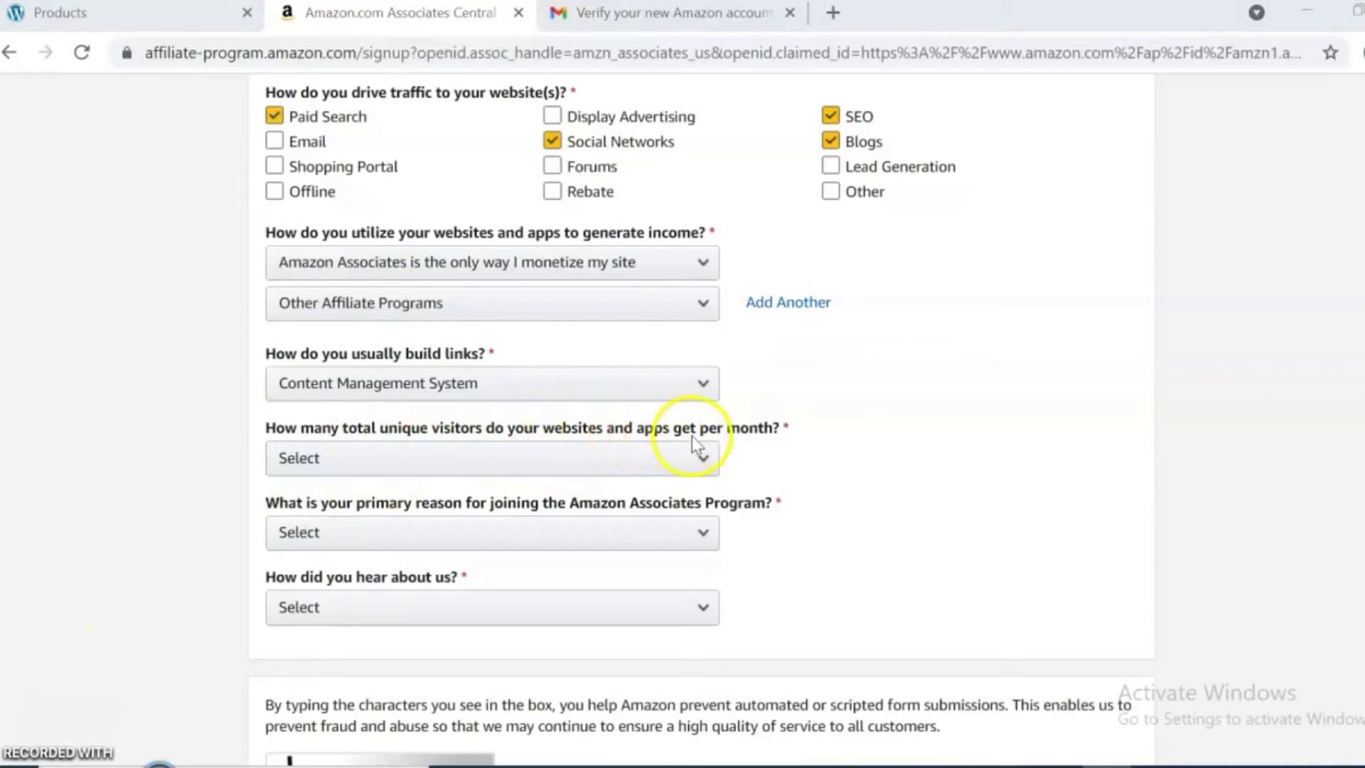
# Choose From 501 to 5,000 monthly visitors, rich content as joining reason, and From the Amazon.com Website.
pyautogui.click(704, 460)
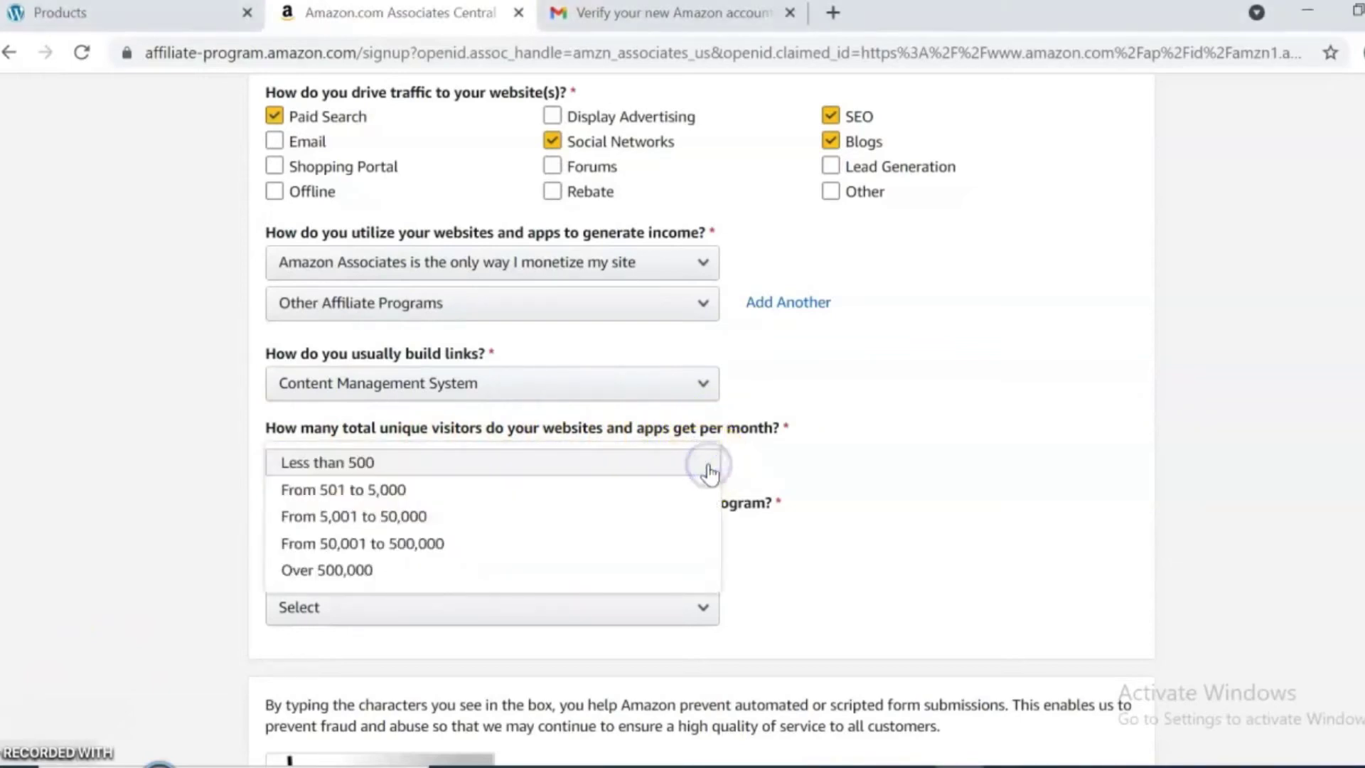
pyautogui.click(390, 491)
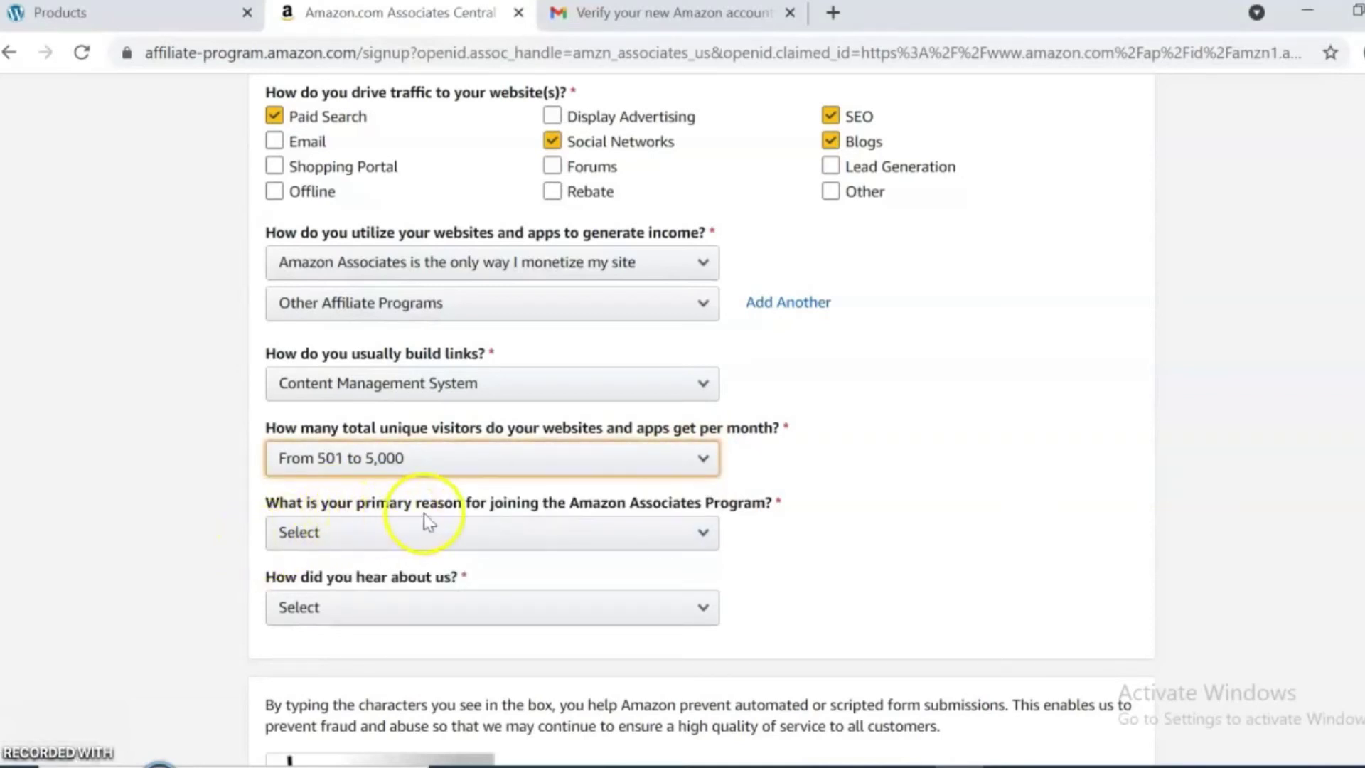
pyautogui.click(705, 533)
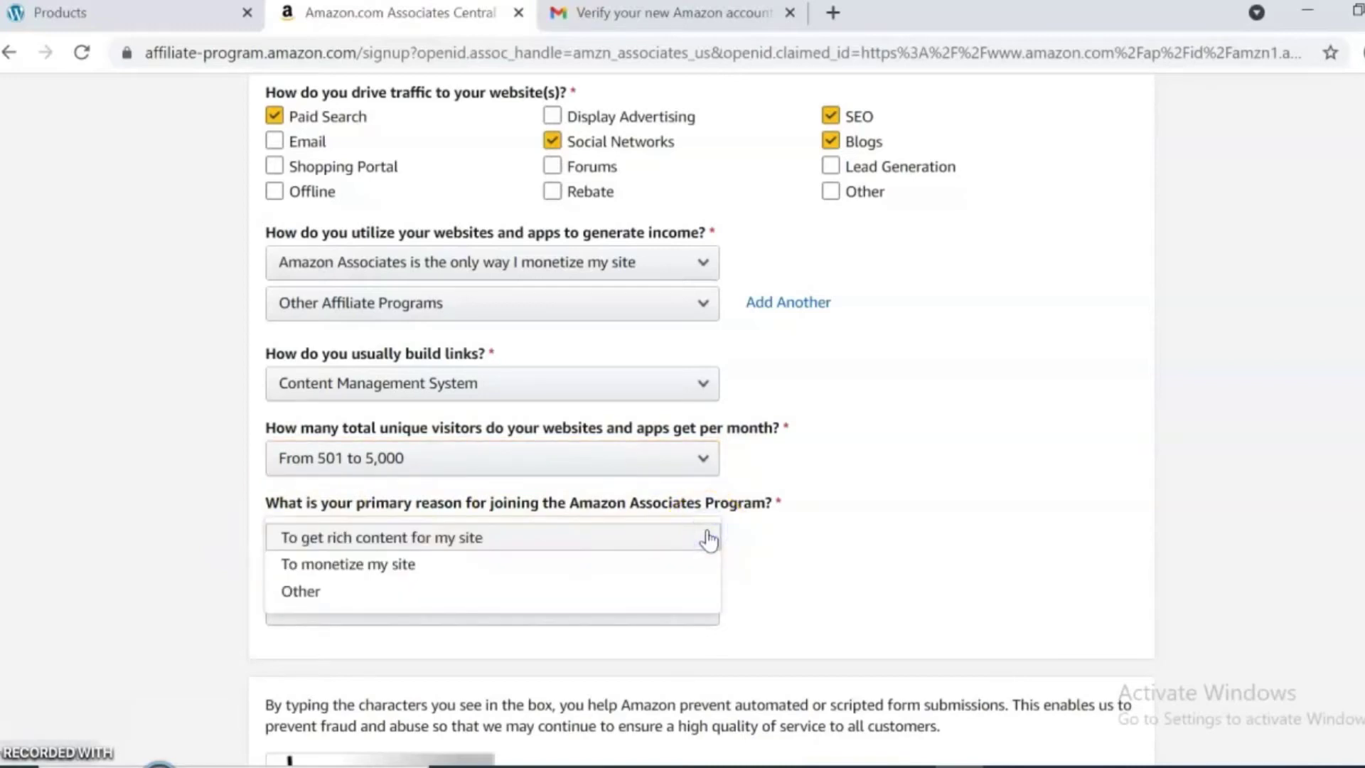
pyautogui.click(537, 546)
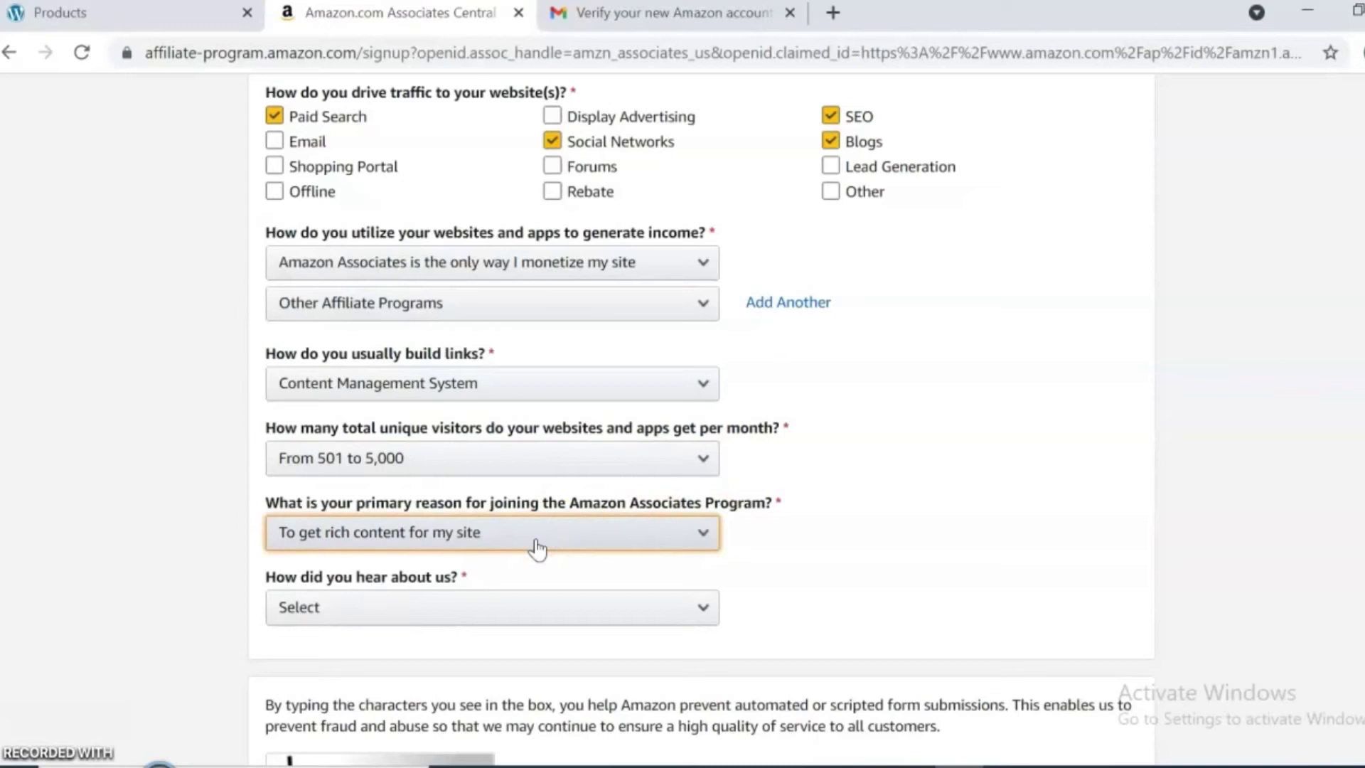
pyautogui.click(706, 608)
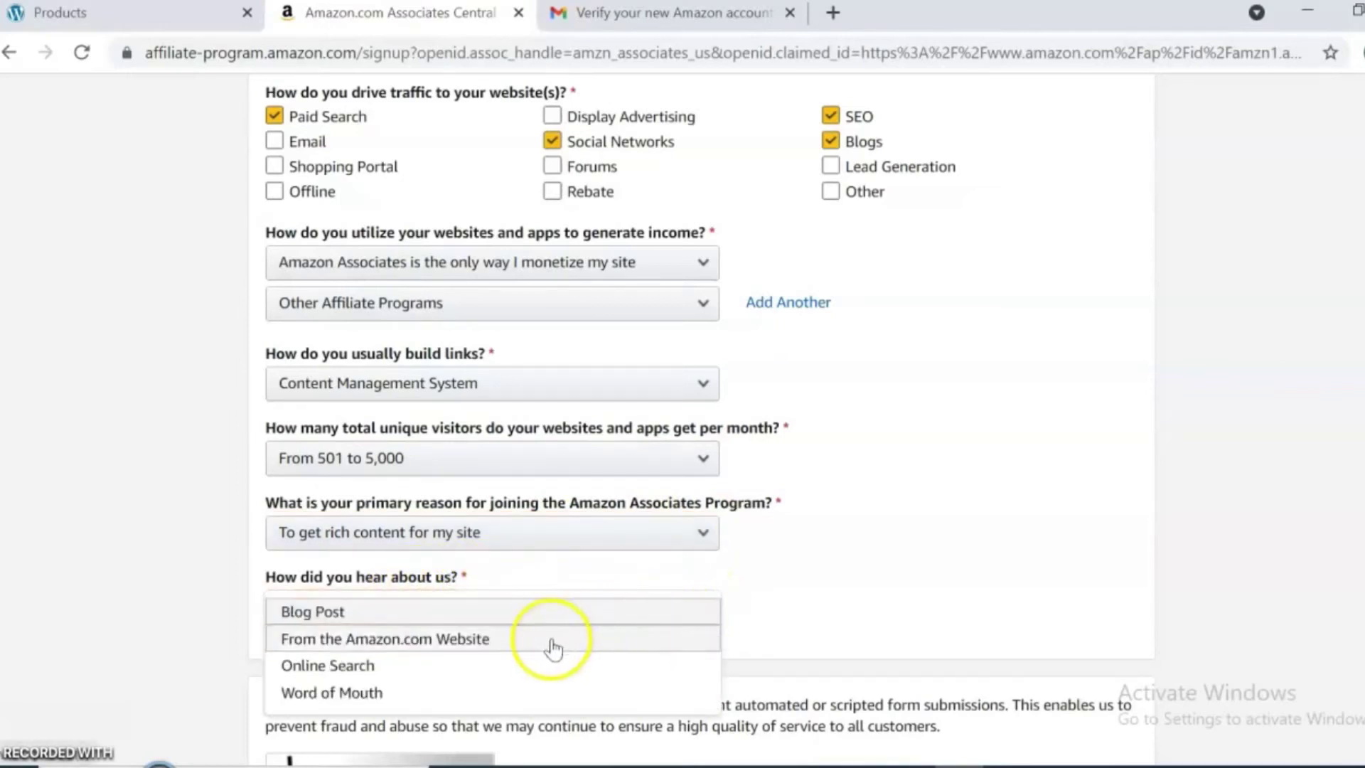
pyautogui.click(481, 649)
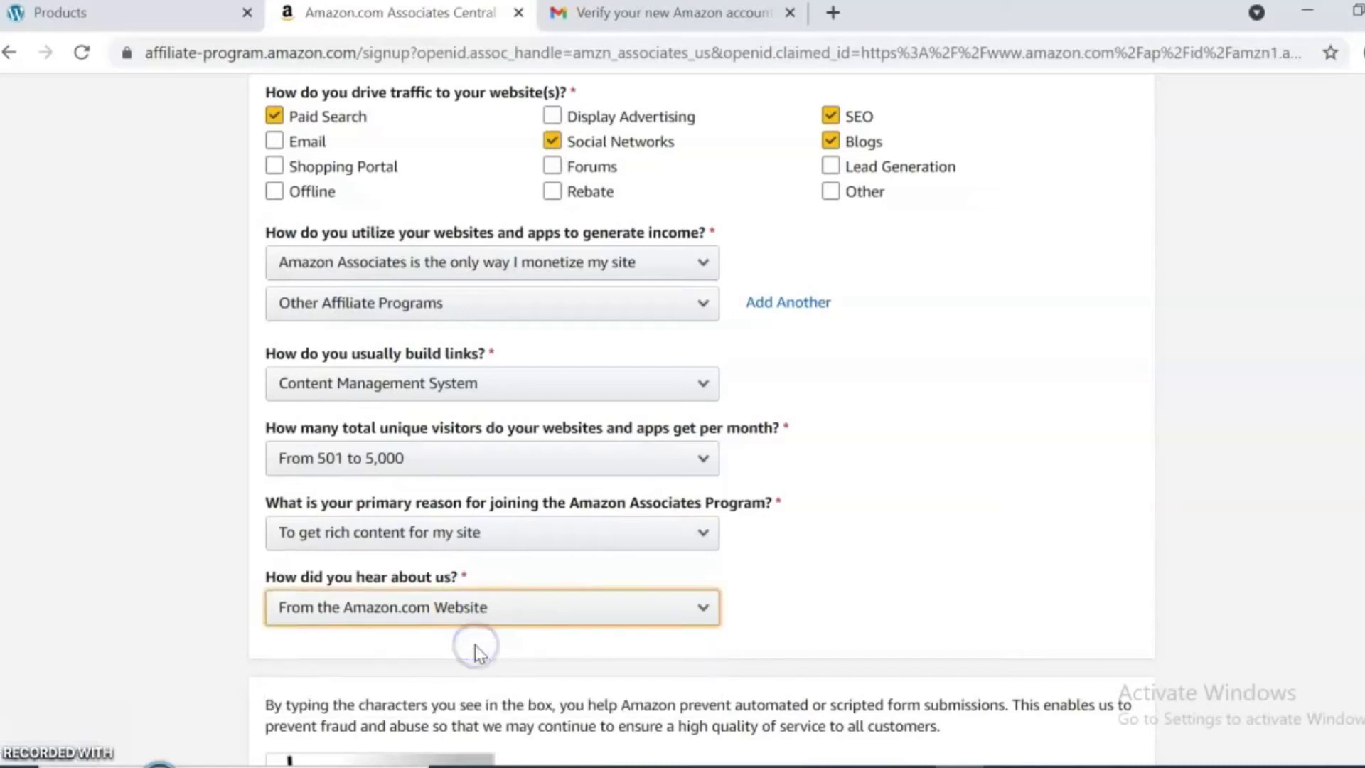
pyautogui.scroll(-5, 701, 420)
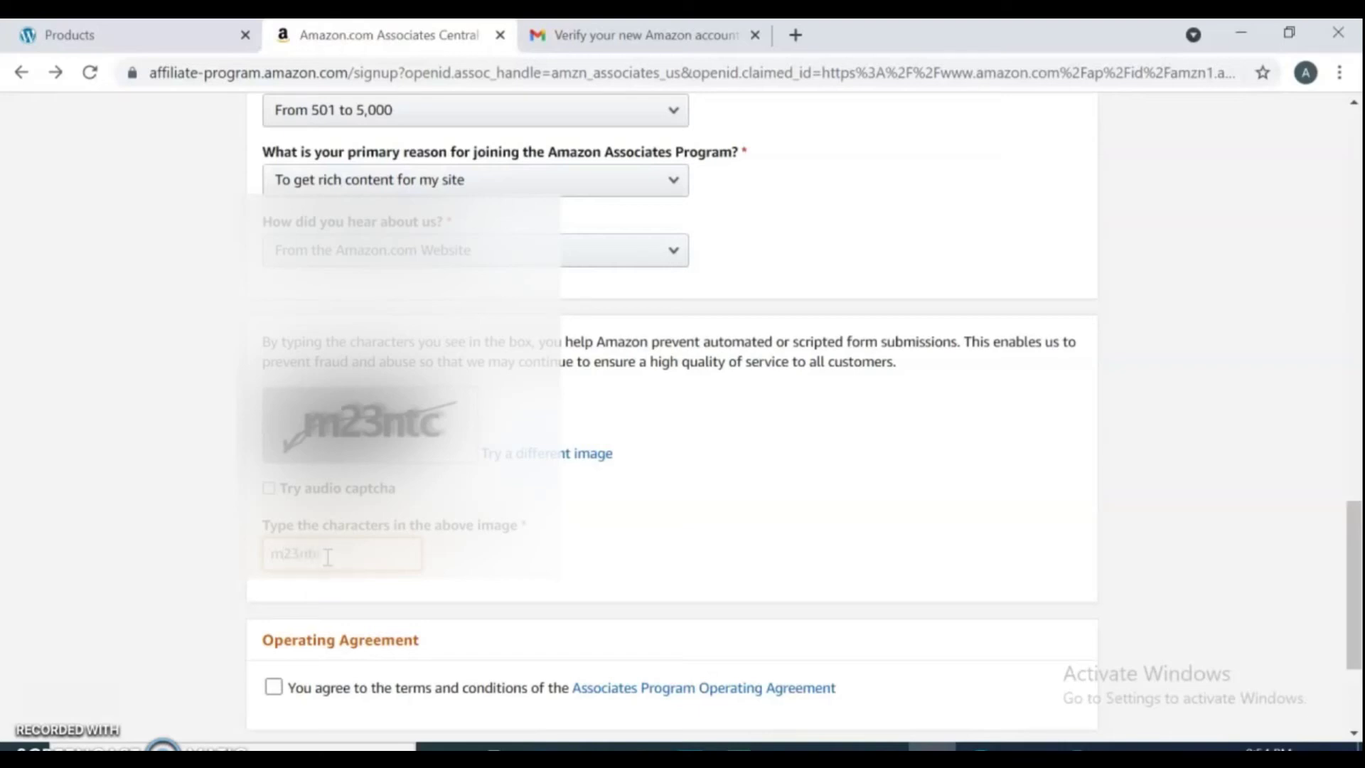
# Accept the Associates Program Operating Agreement and finish the signup form.
pyautogui.click(274, 686)
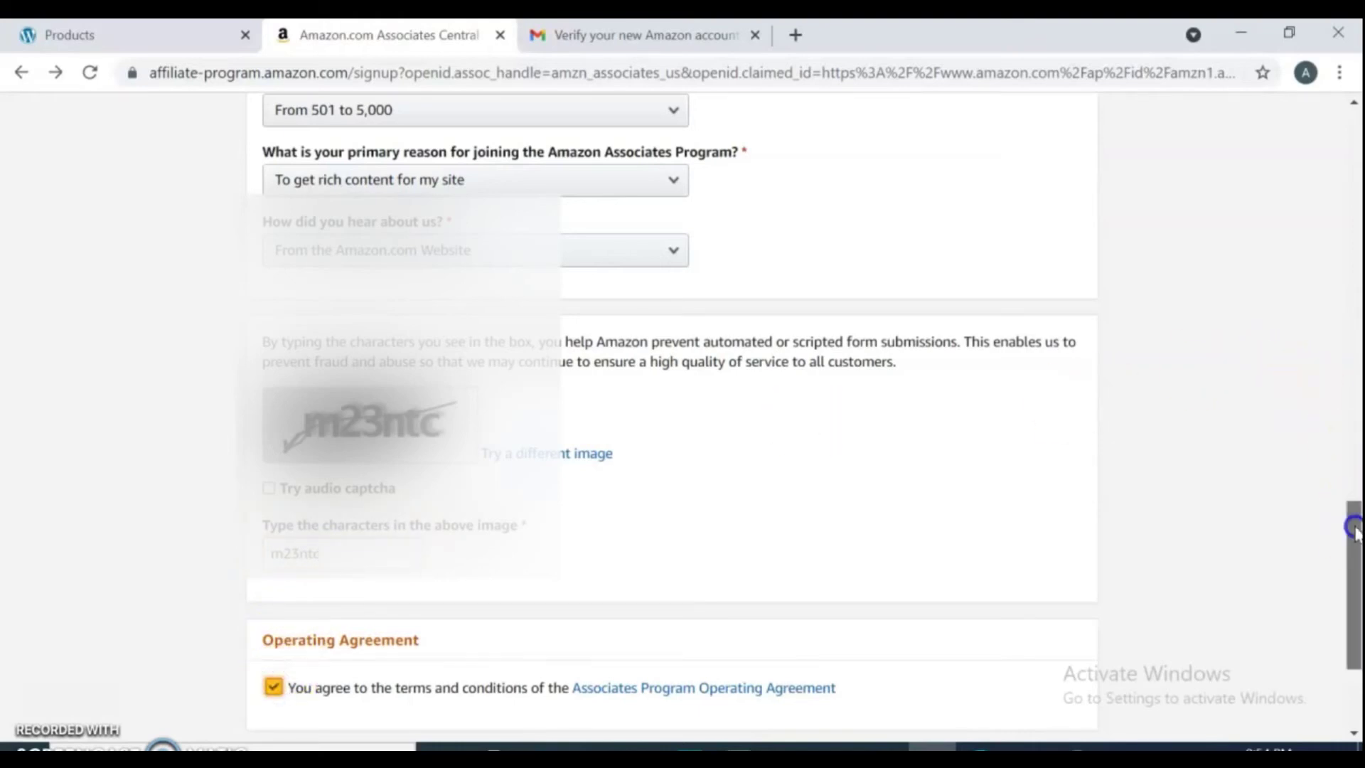
pyautogui.moveTo(1351, 524); pyautogui.dragTo(1355, 590)
pyautogui.click(1050, 569)
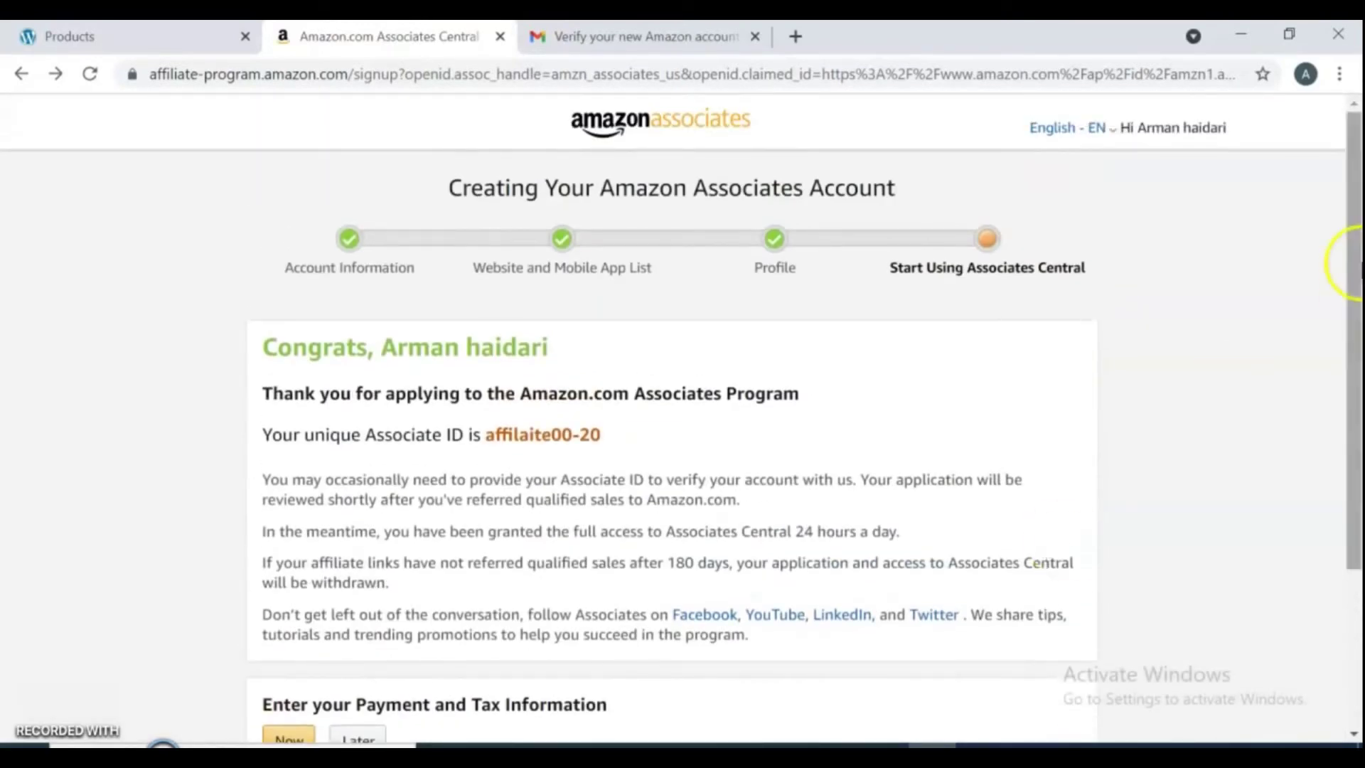
pyautogui.moveTo(1356, 223); pyautogui.dragTo(1356, 343)
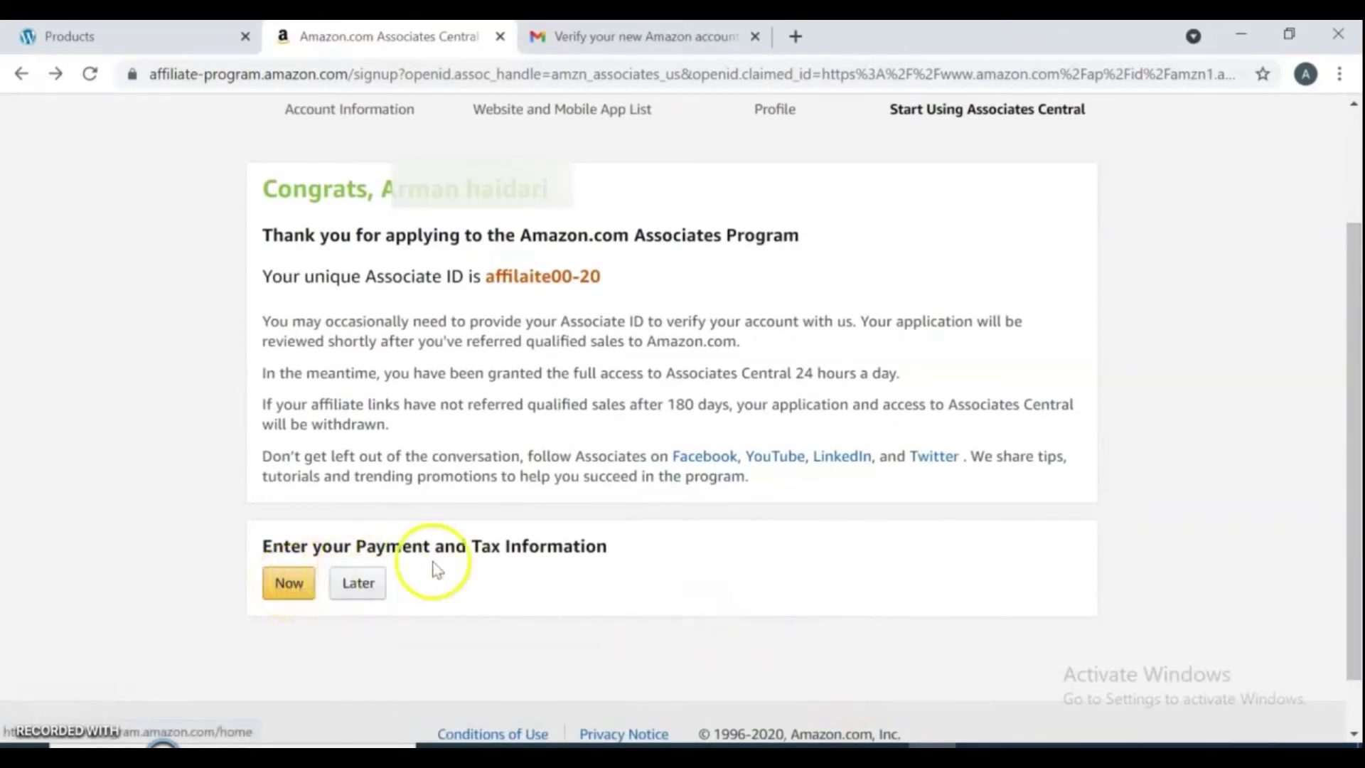
pyautogui.click(285, 590)
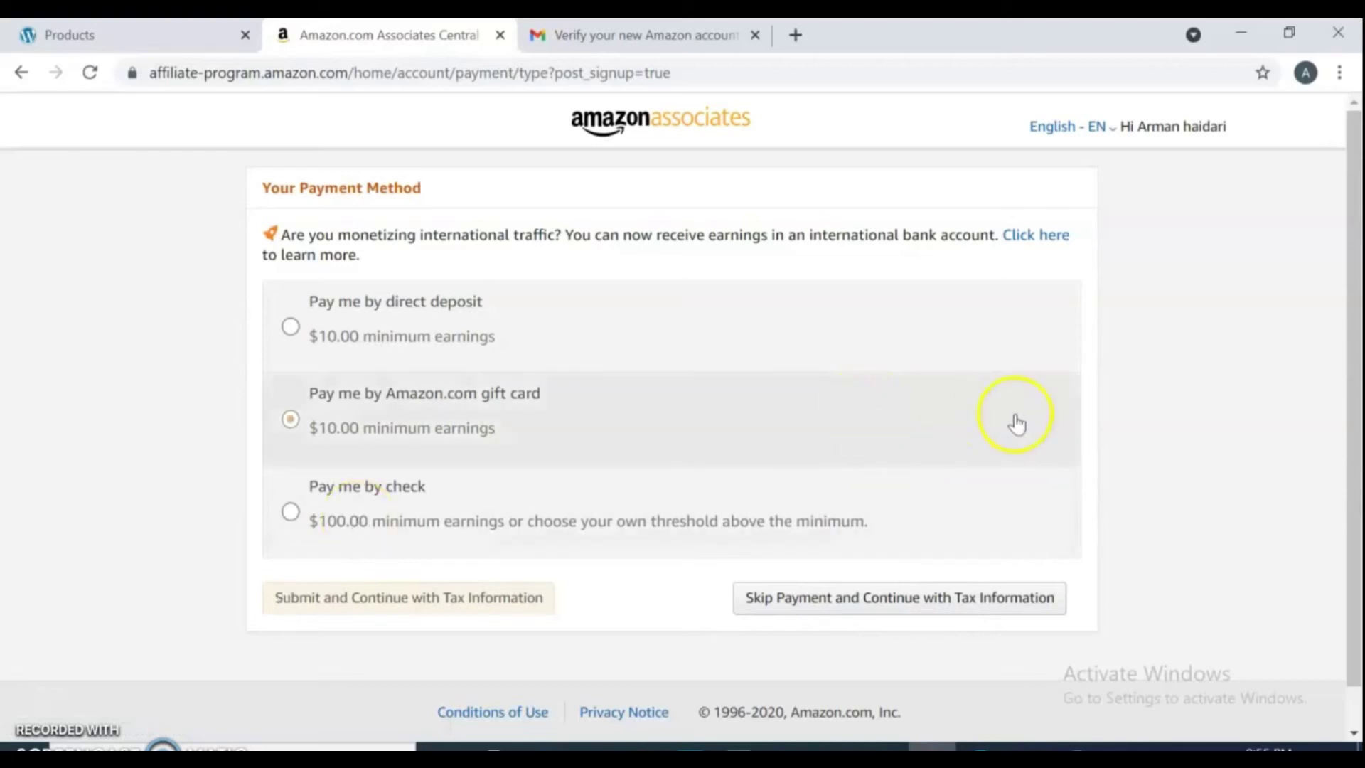
pyautogui.moveTo(1355, 382); pyautogui.dragTo(1344, 310)
pyautogui.click(558, 365)
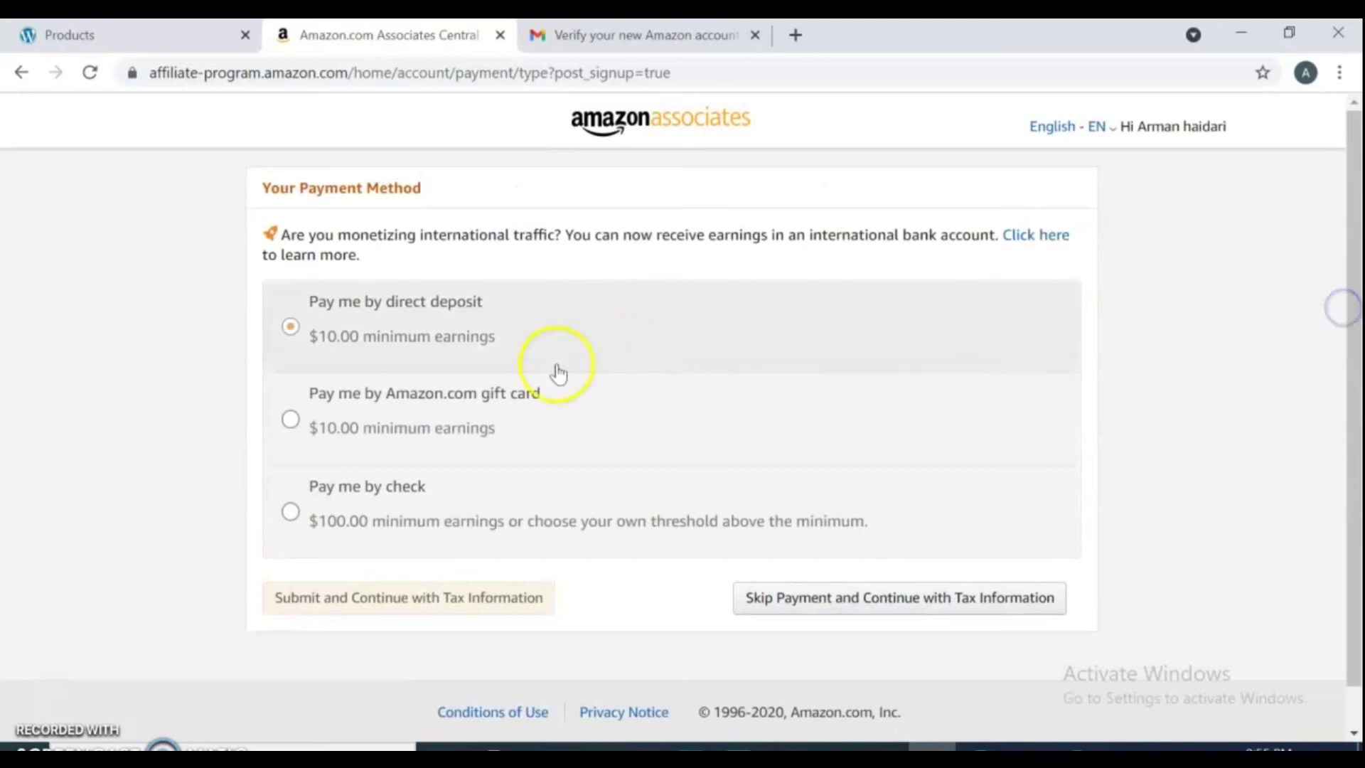
pyautogui.click(352, 411)
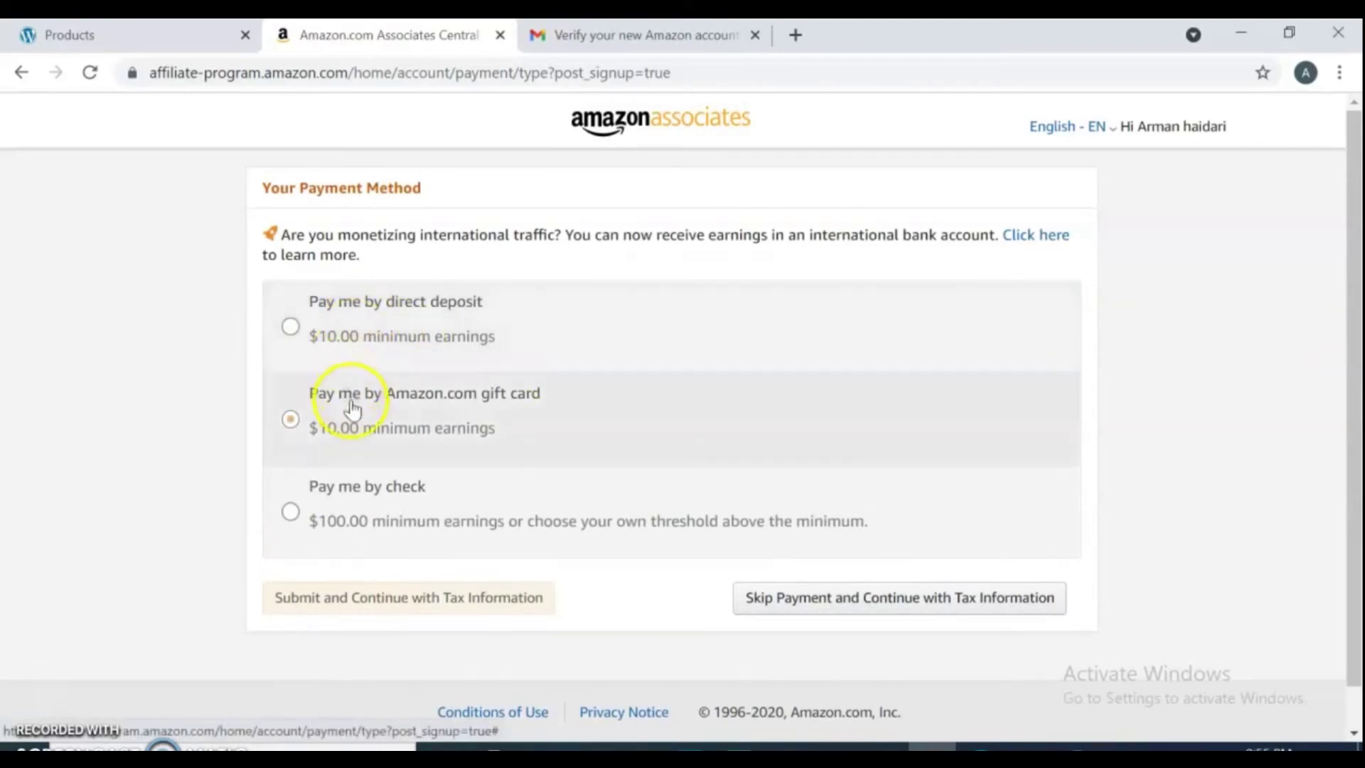
pyautogui.click(366, 483)
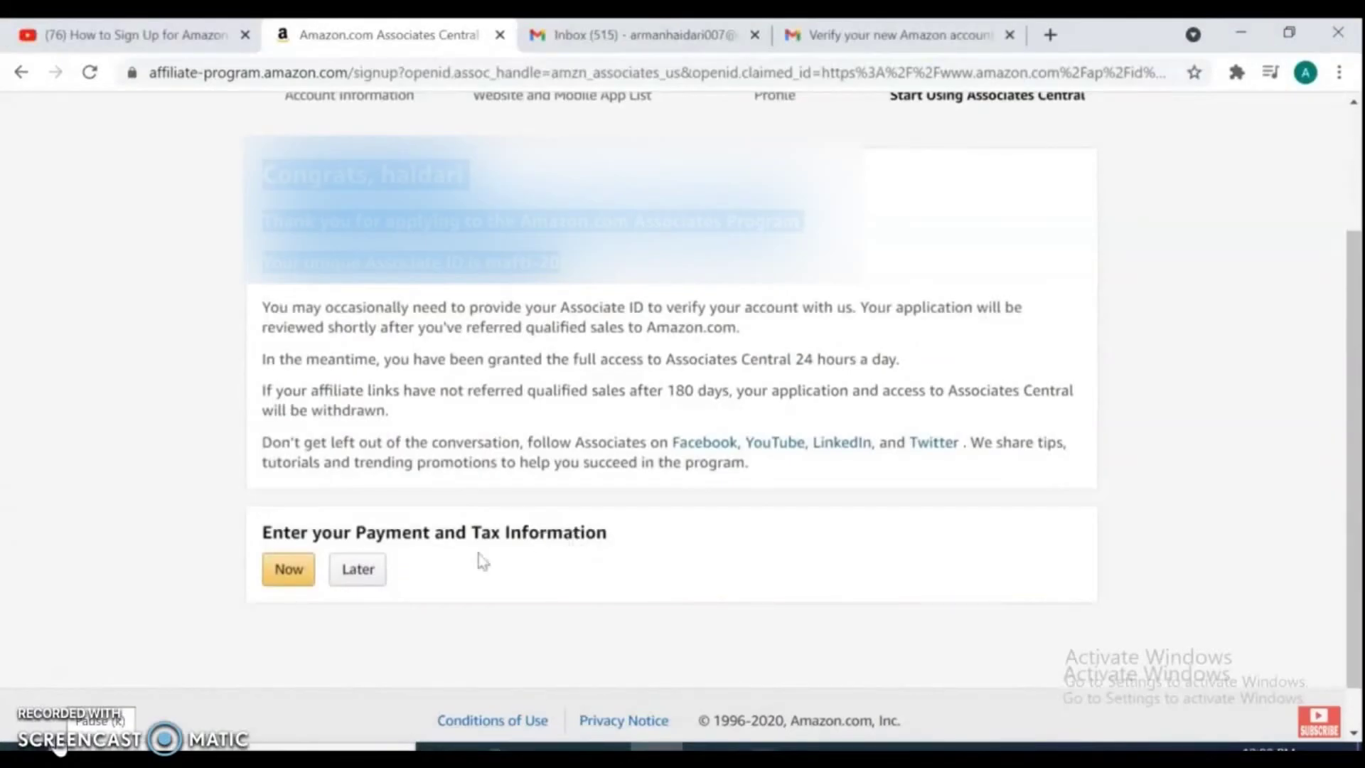
# Postpone payment and tax information and dismiss the welcome overlay.
pyautogui.click(351, 576)
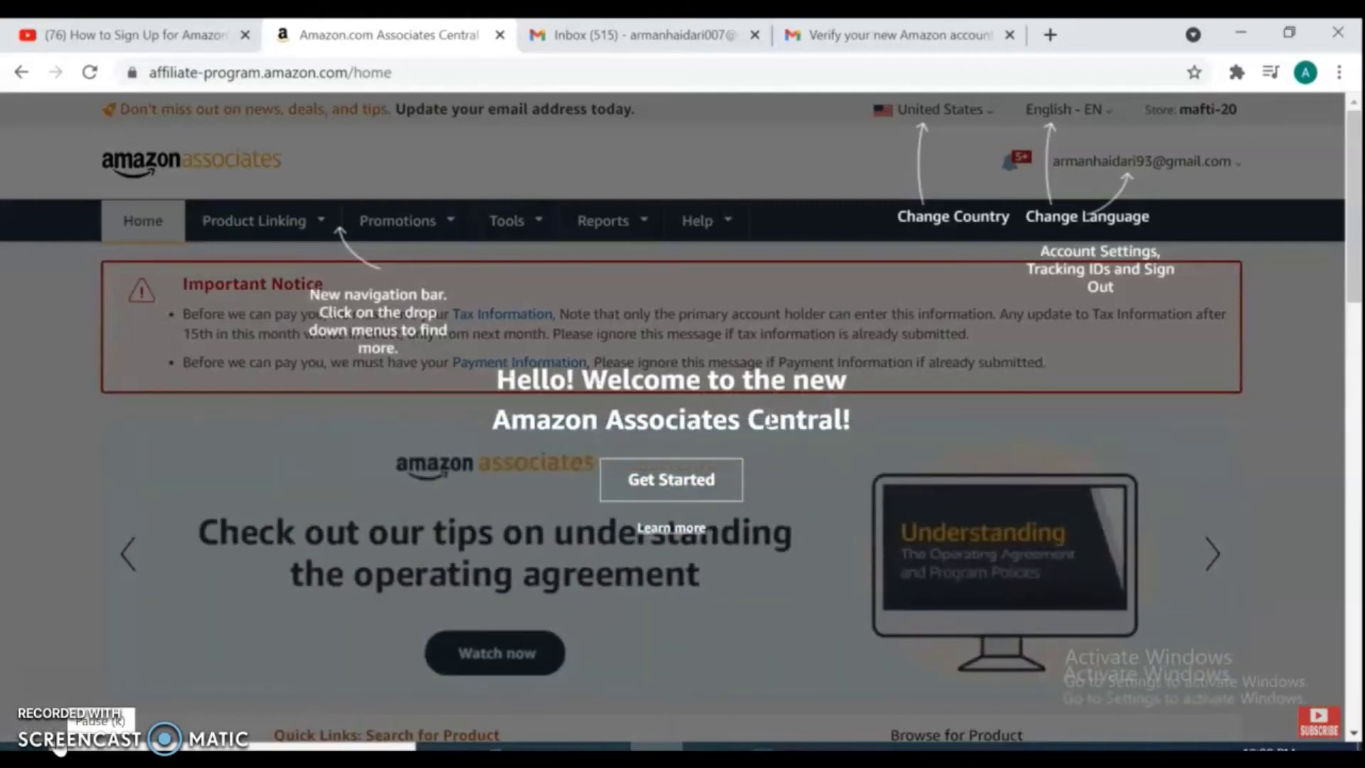
pyautogui.click(681, 482)
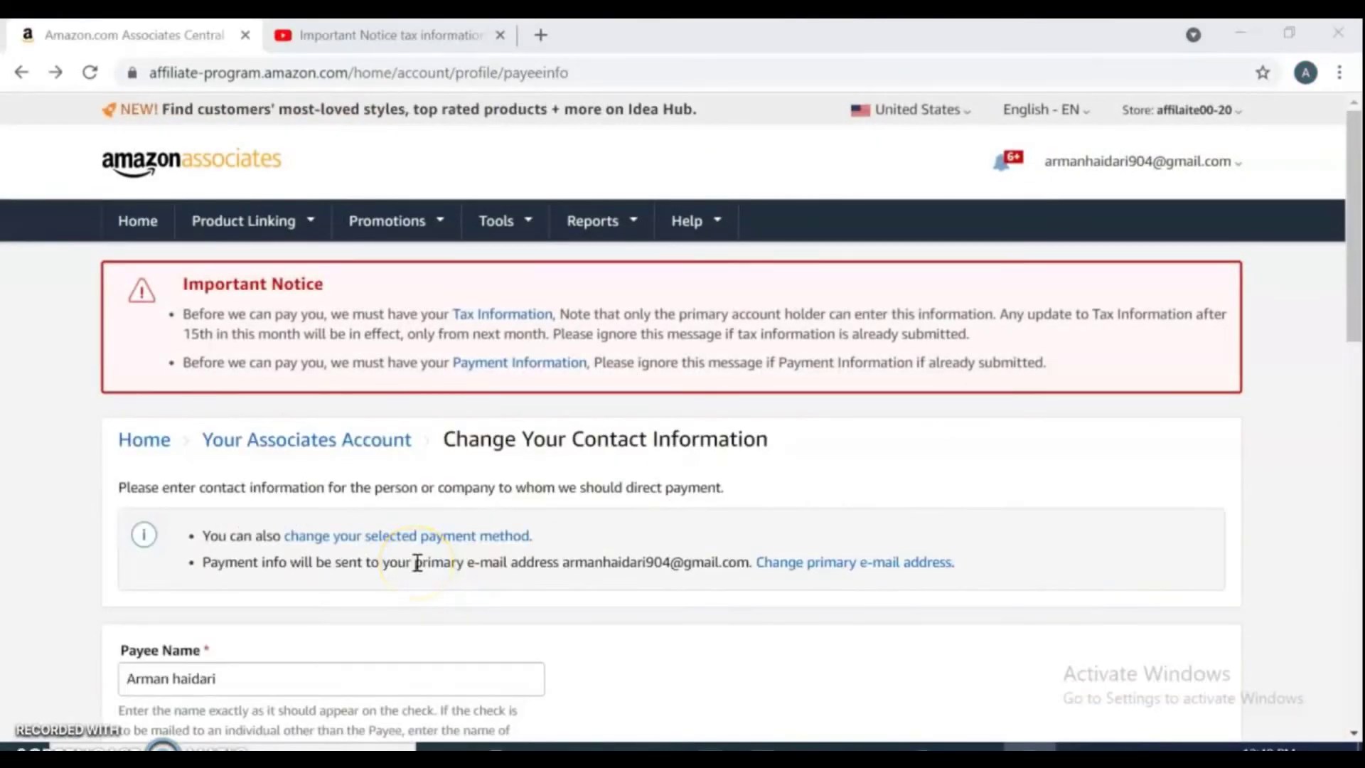
# Open the Important Notice's Tax Information and Payment Information links in new tabs.
pyautogui.moveTo(329, 286); pyautogui.dragTo(165, 292)
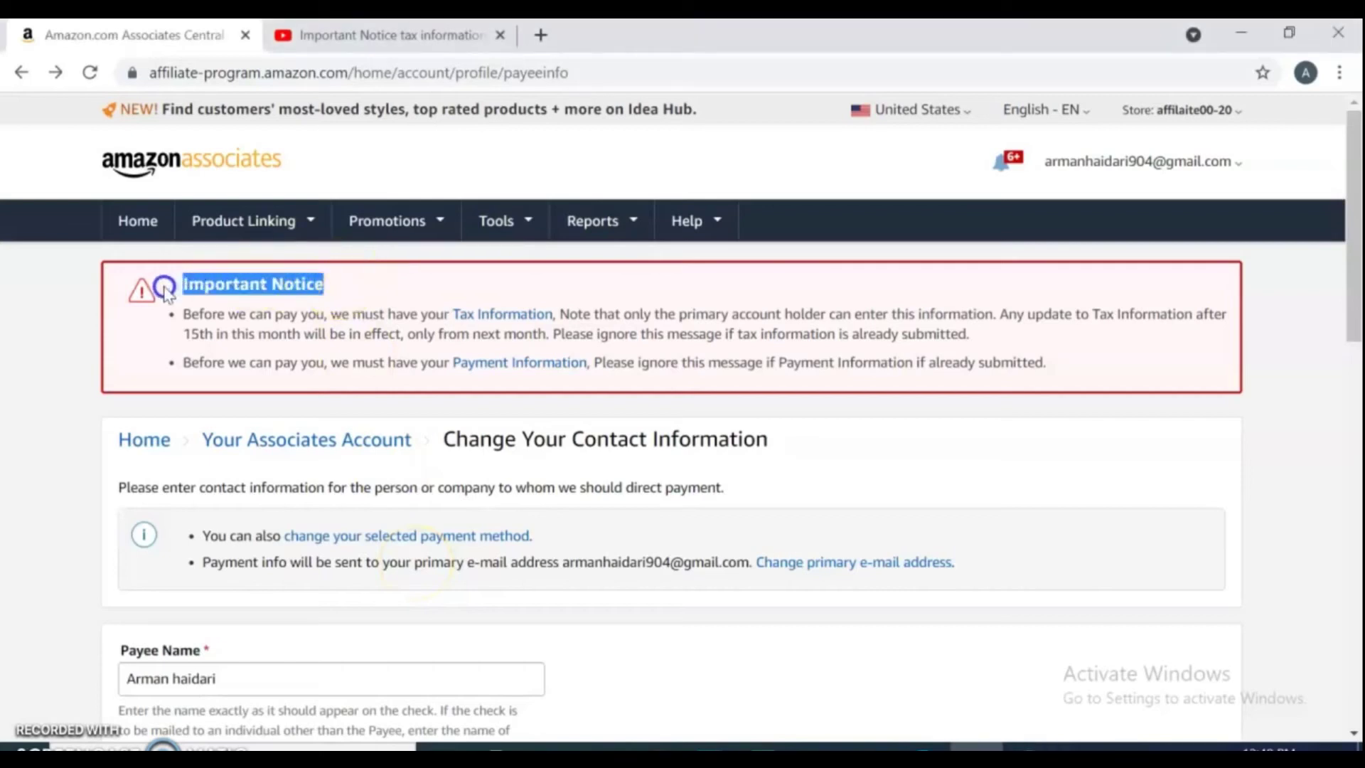
pyautogui.click(420, 279)
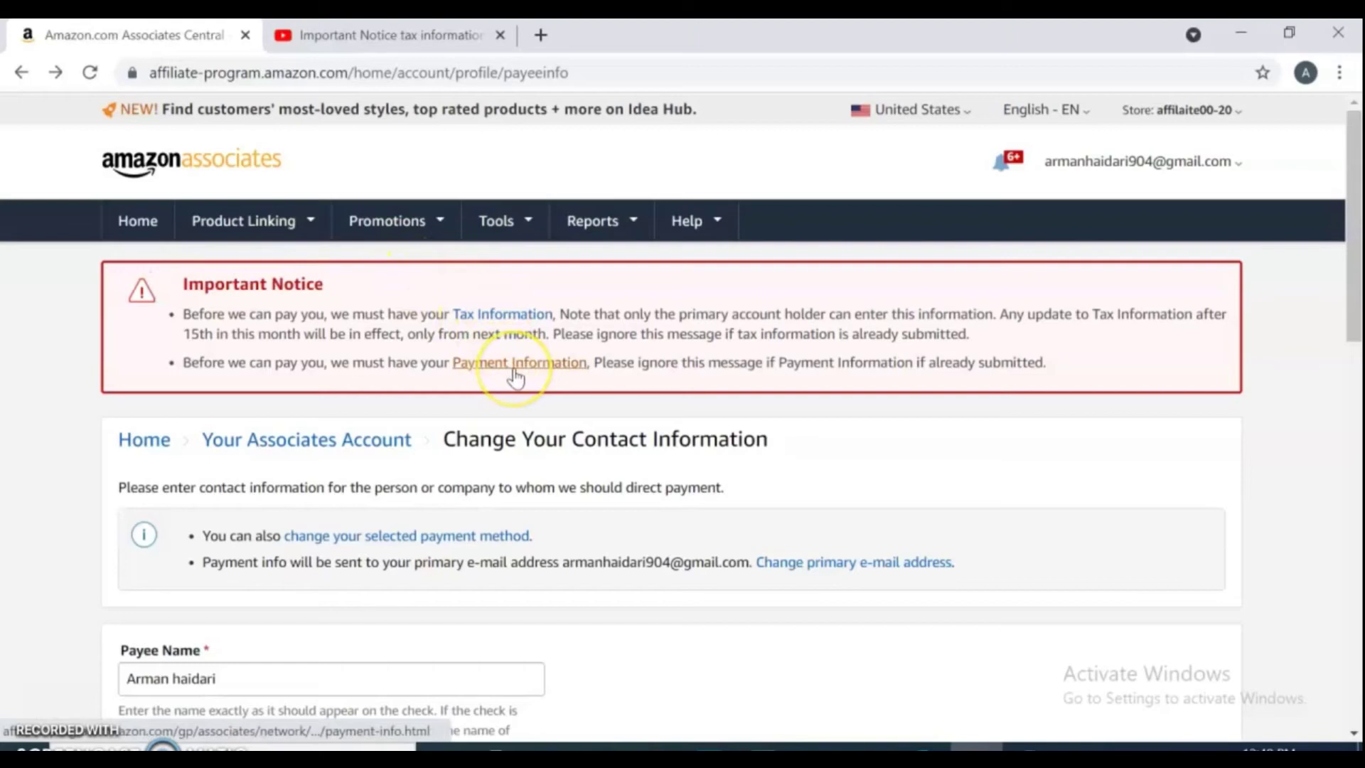
pyautogui.rightClick(489, 325)
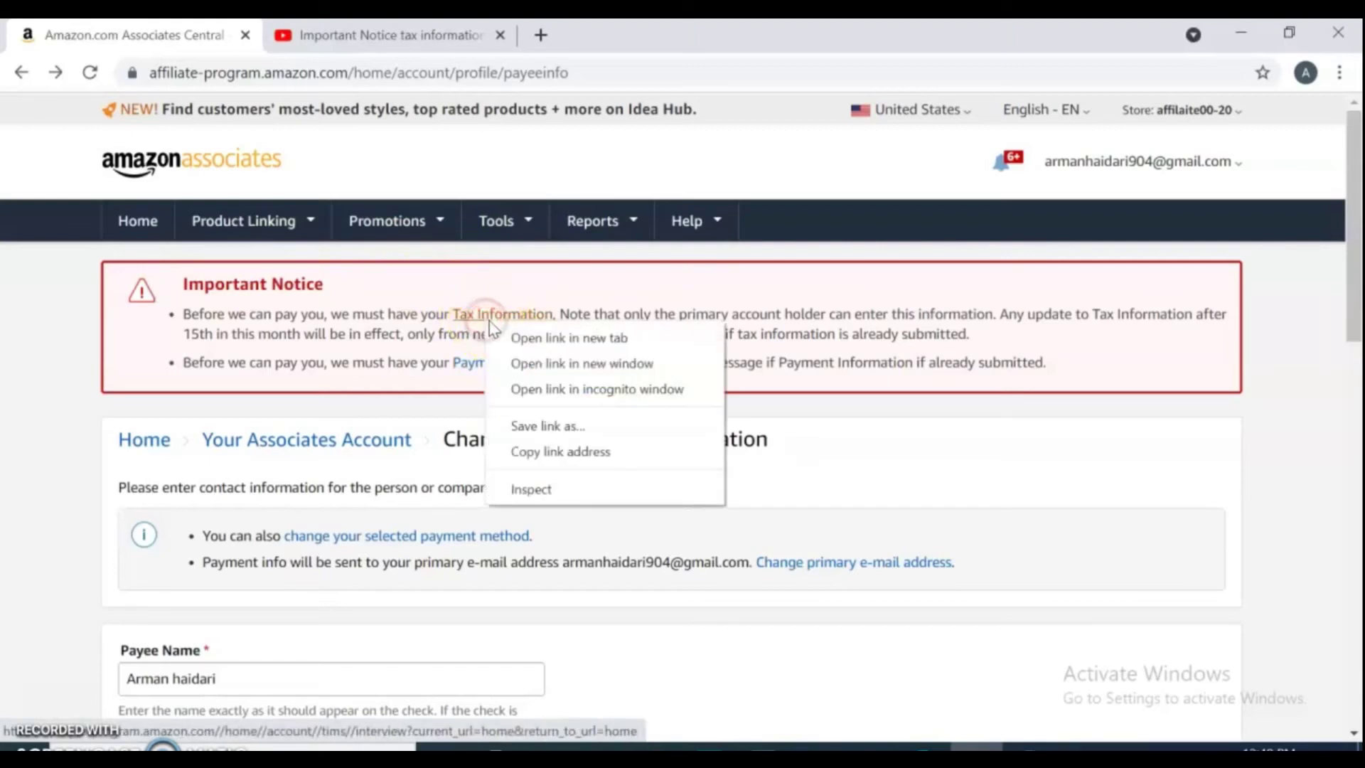
pyautogui.click(565, 338)
pyautogui.rightClick(520, 371)
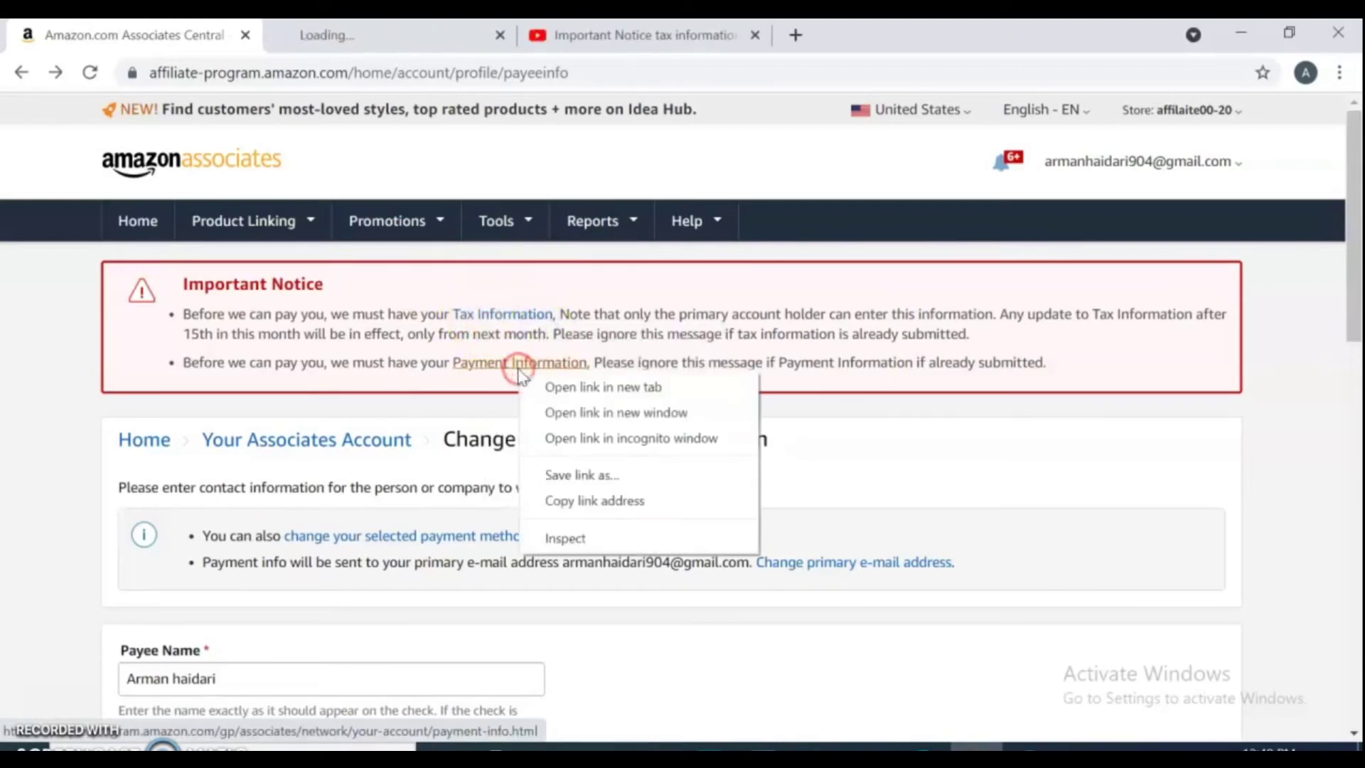
pyautogui.click(558, 387)
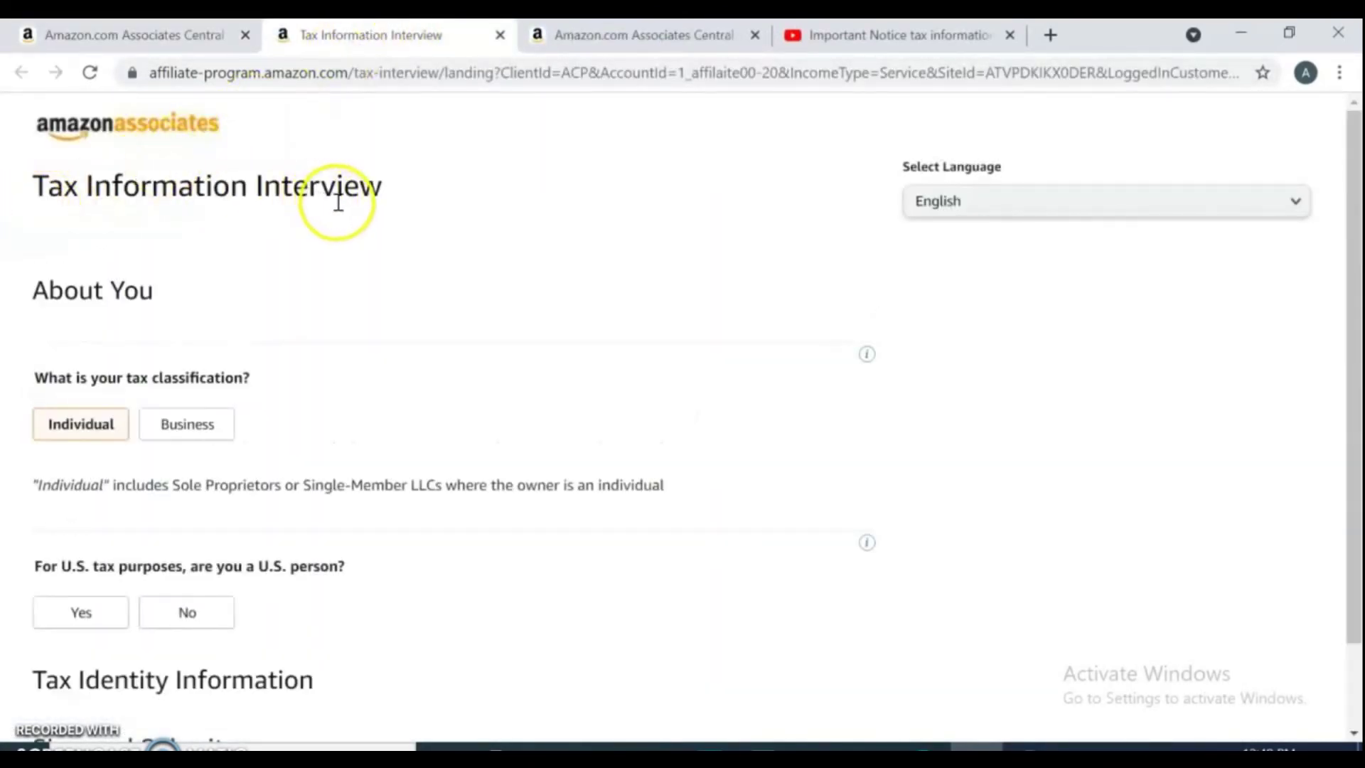
# Answer No to being a U.S. person and select France as country of citizenship.
pyautogui.moveTo(1354, 313); pyautogui.dragTo(1357, 359)
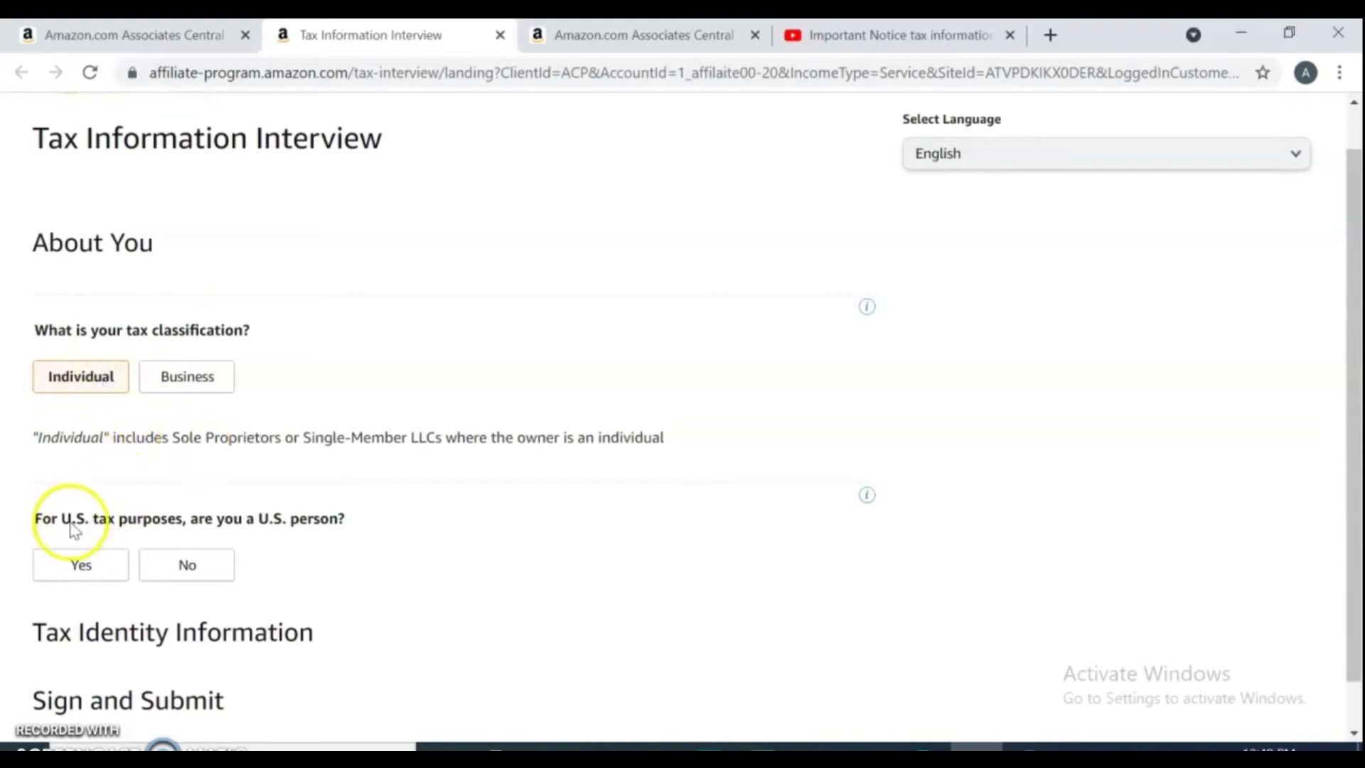
pyautogui.click(206, 566)
pyautogui.moveTo(1355, 490); pyautogui.dragTo(1358, 667)
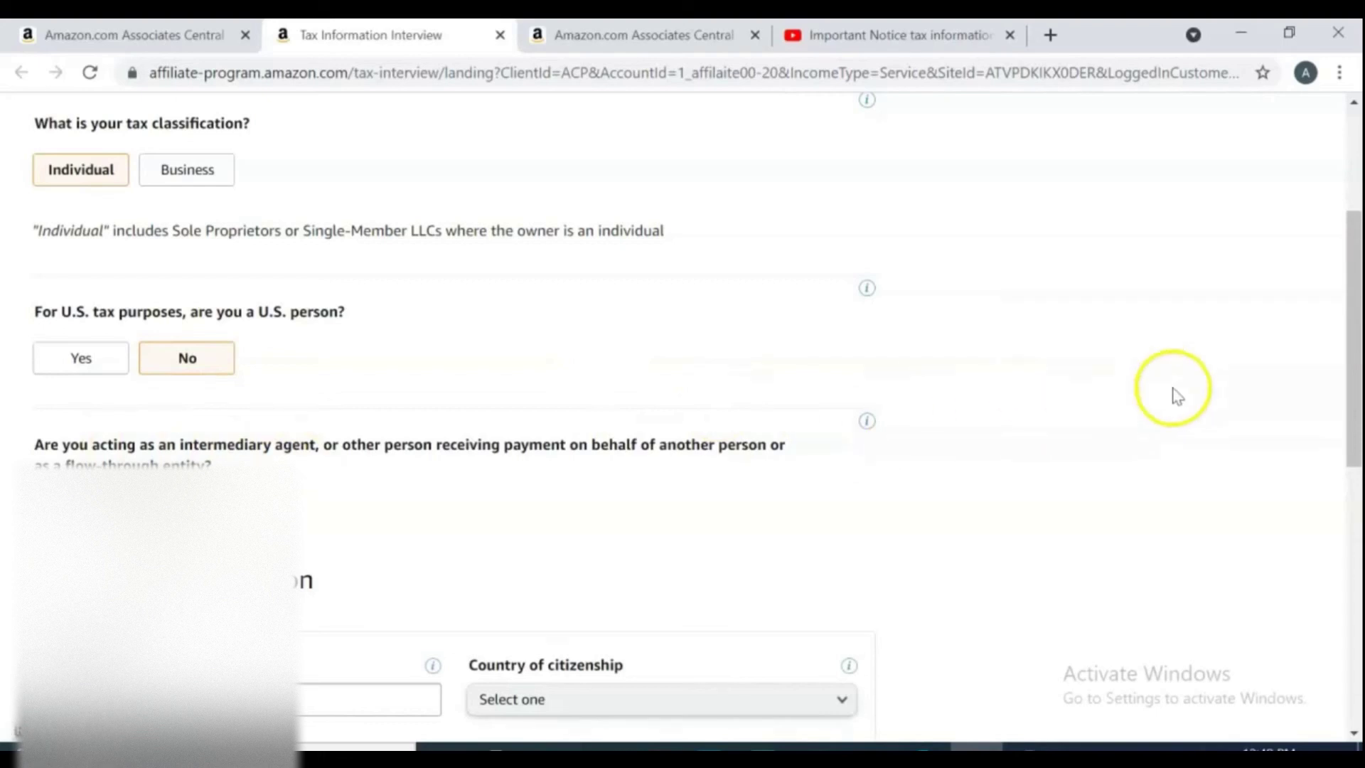
pyautogui.moveTo(1357, 396); pyautogui.dragTo(1356, 548)
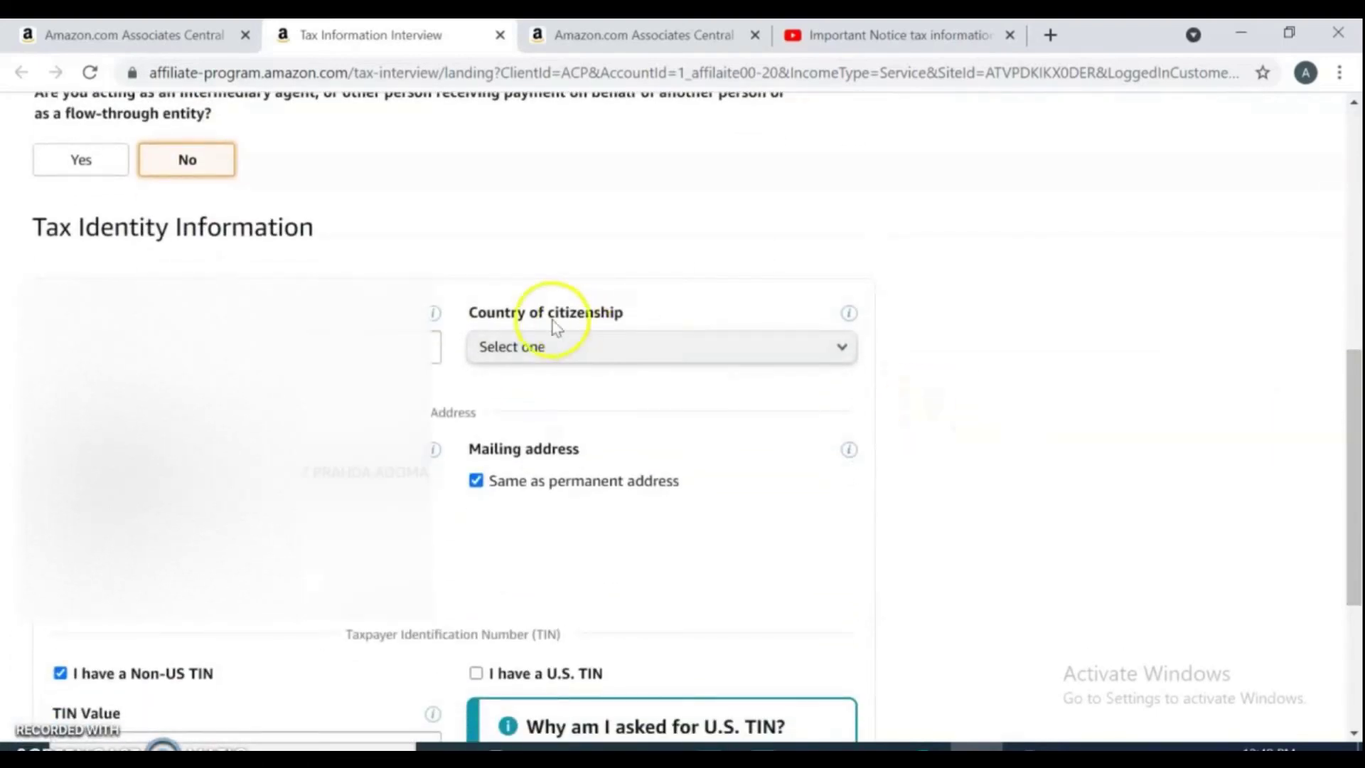
pyautogui.click(838, 352)
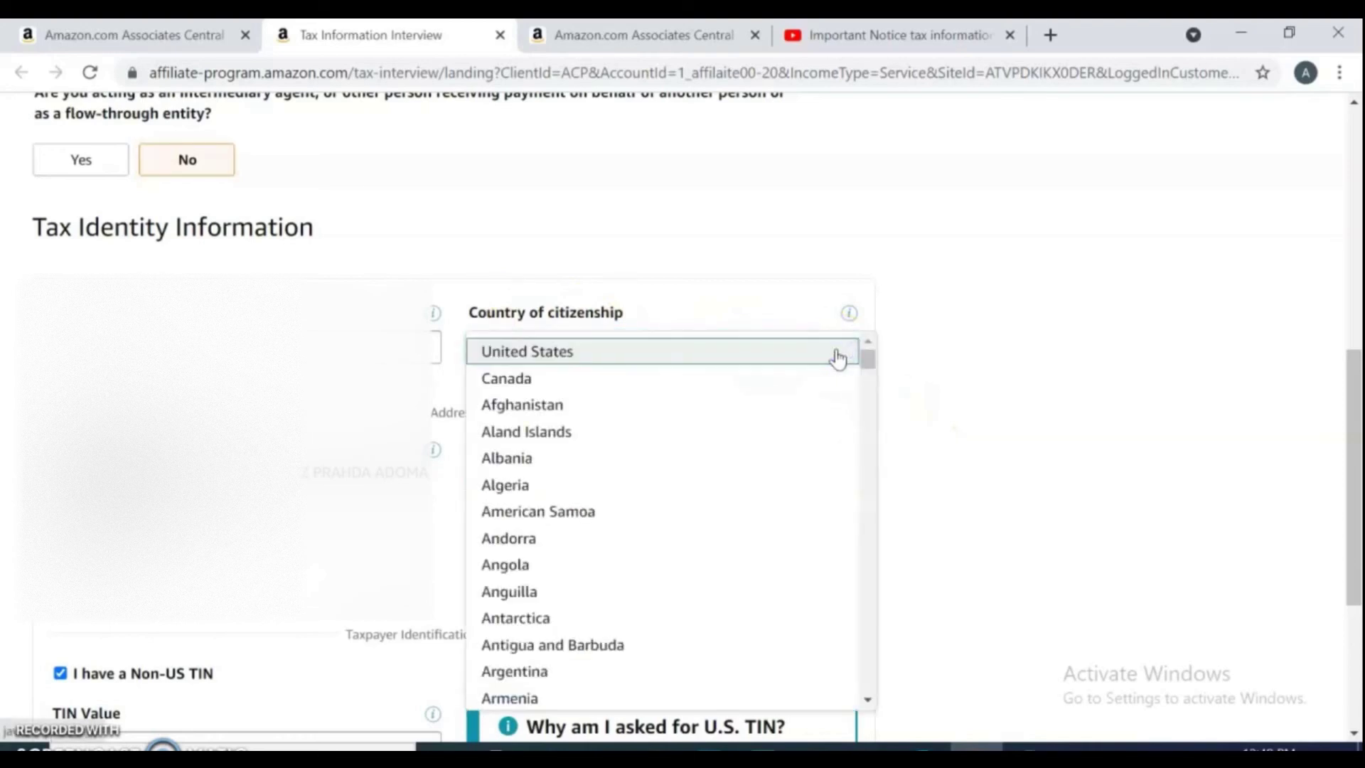
pyautogui.moveTo(867, 359); pyautogui.dragTo(918, 450)
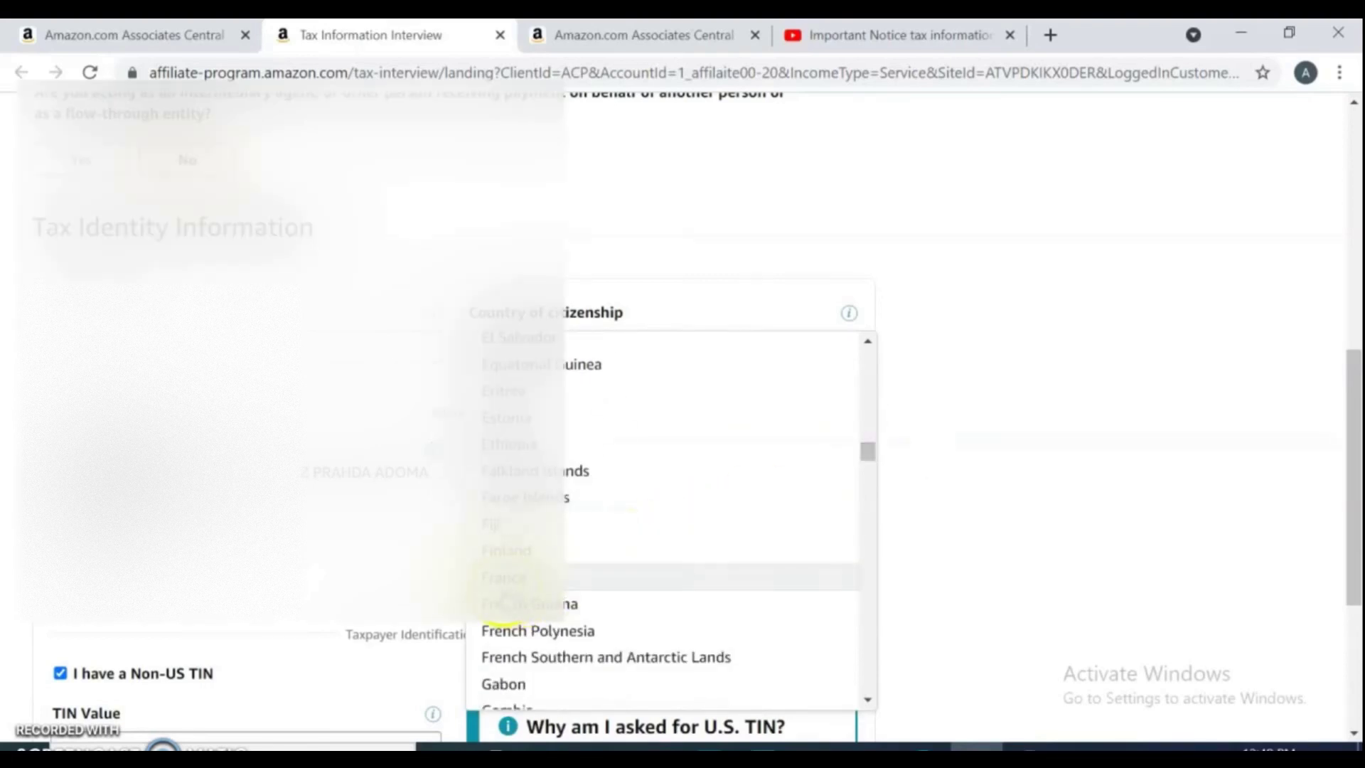
pyautogui.click(508, 577)
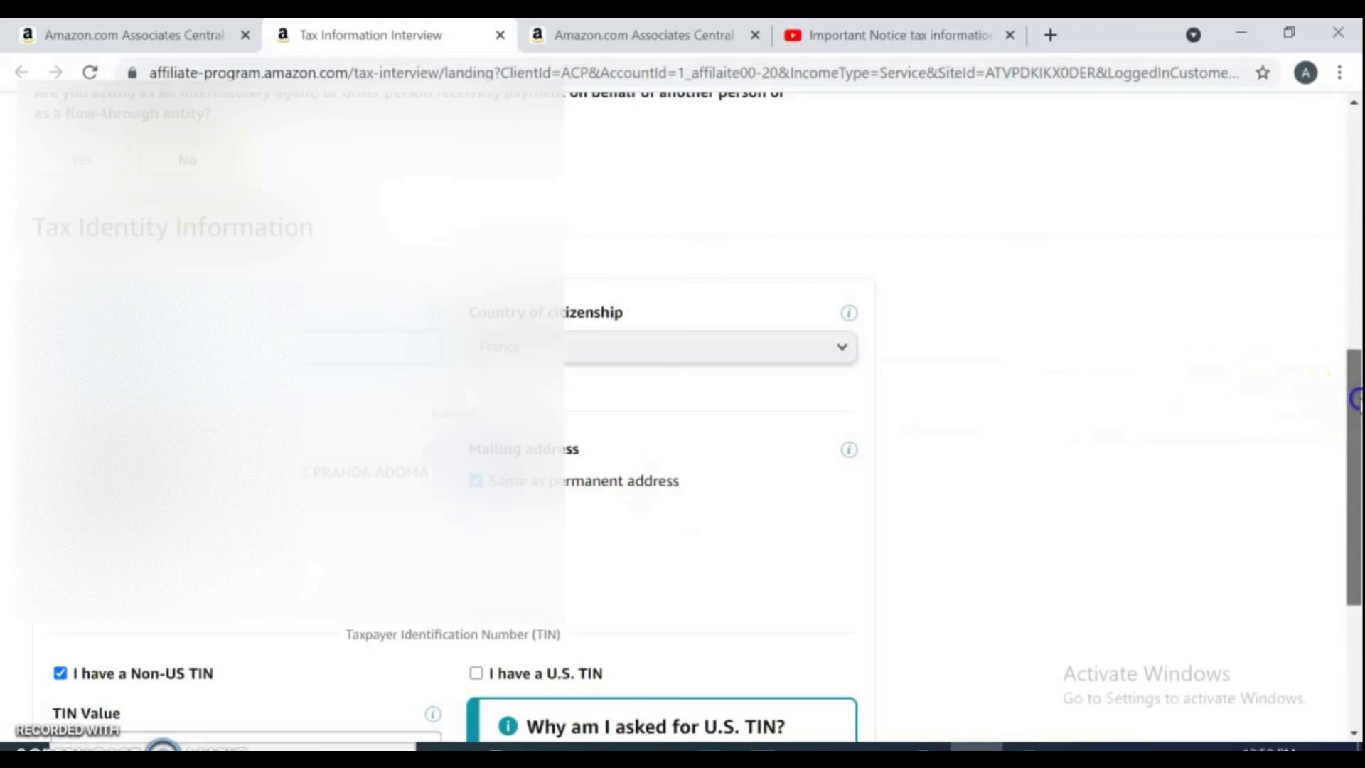
pyautogui.moveTo(1355, 398); pyautogui.dragTo(1355, 485)
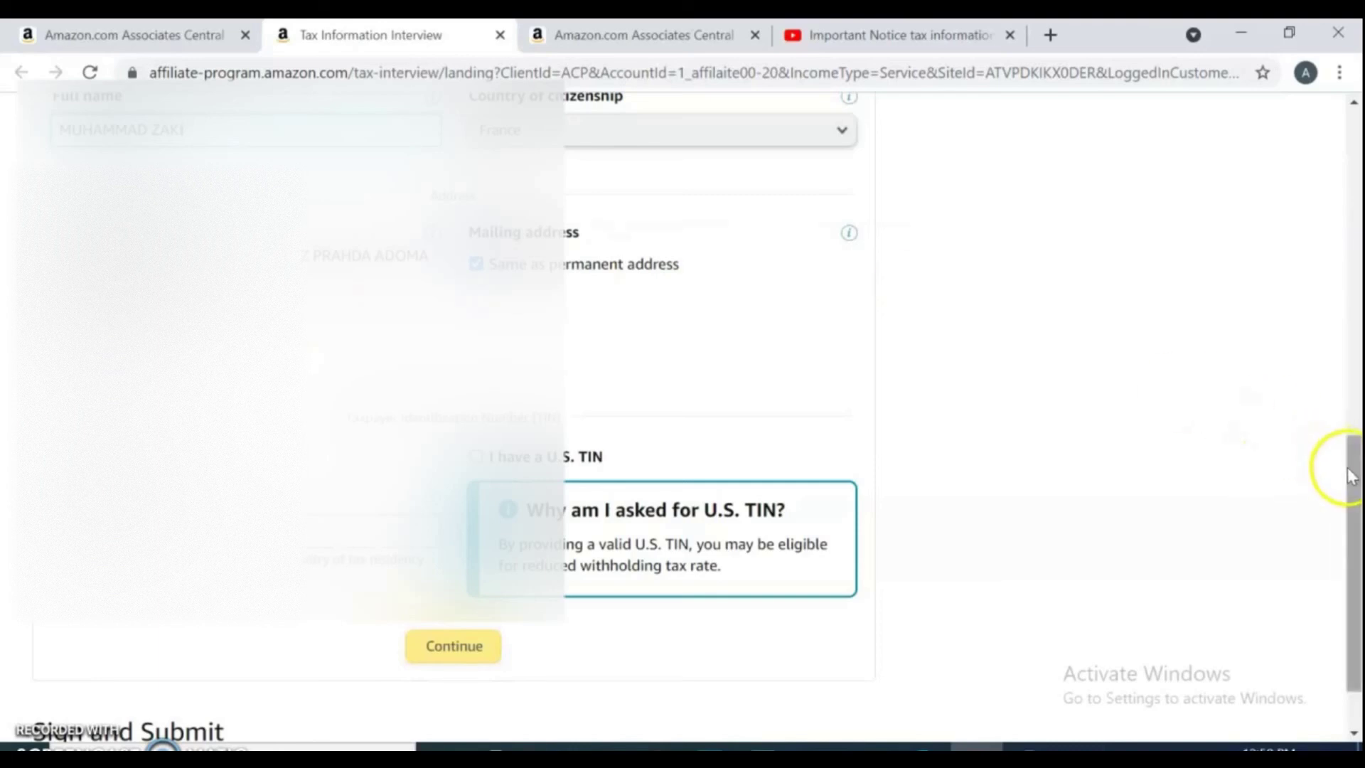
# Submit the tax identity details to reach the Related To Income section.
pyautogui.moveTo(1354, 463); pyautogui.dragTo(1356, 529)
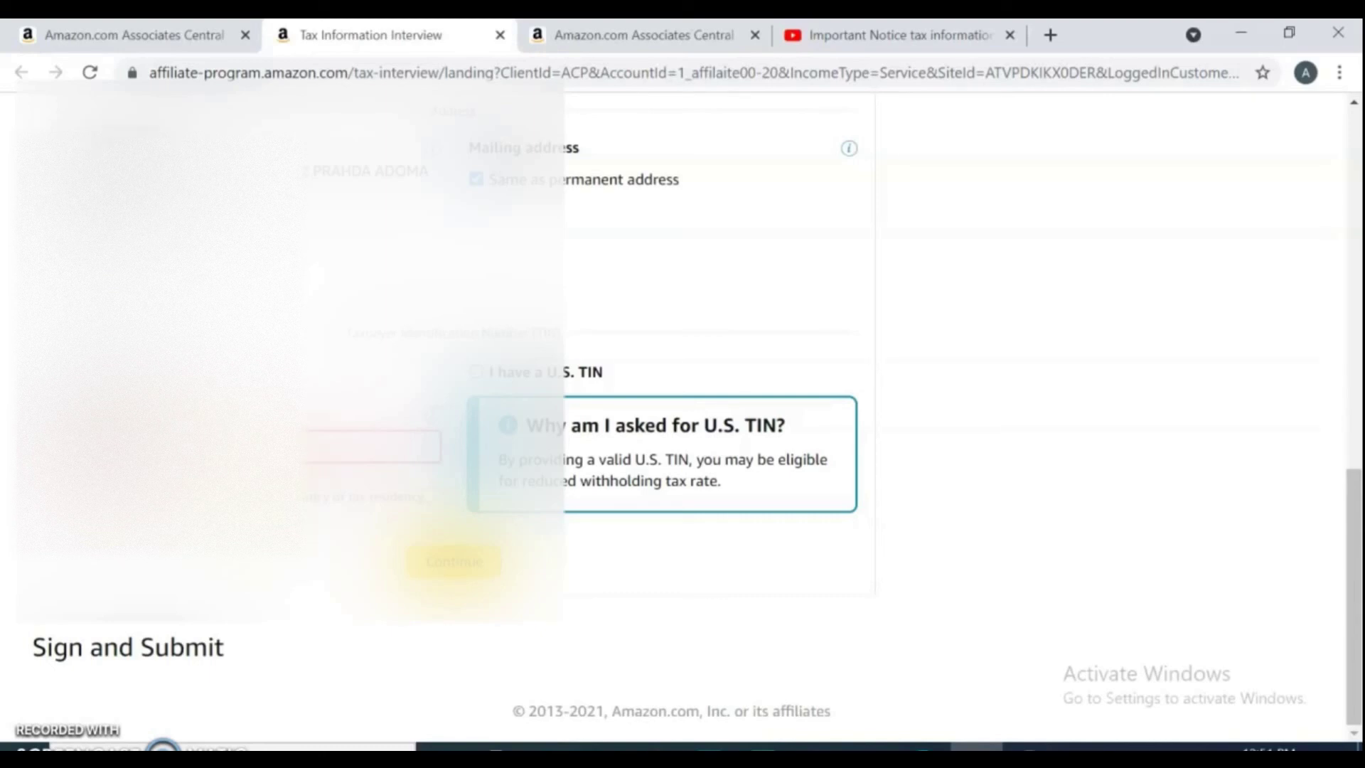
pyautogui.click(454, 561)
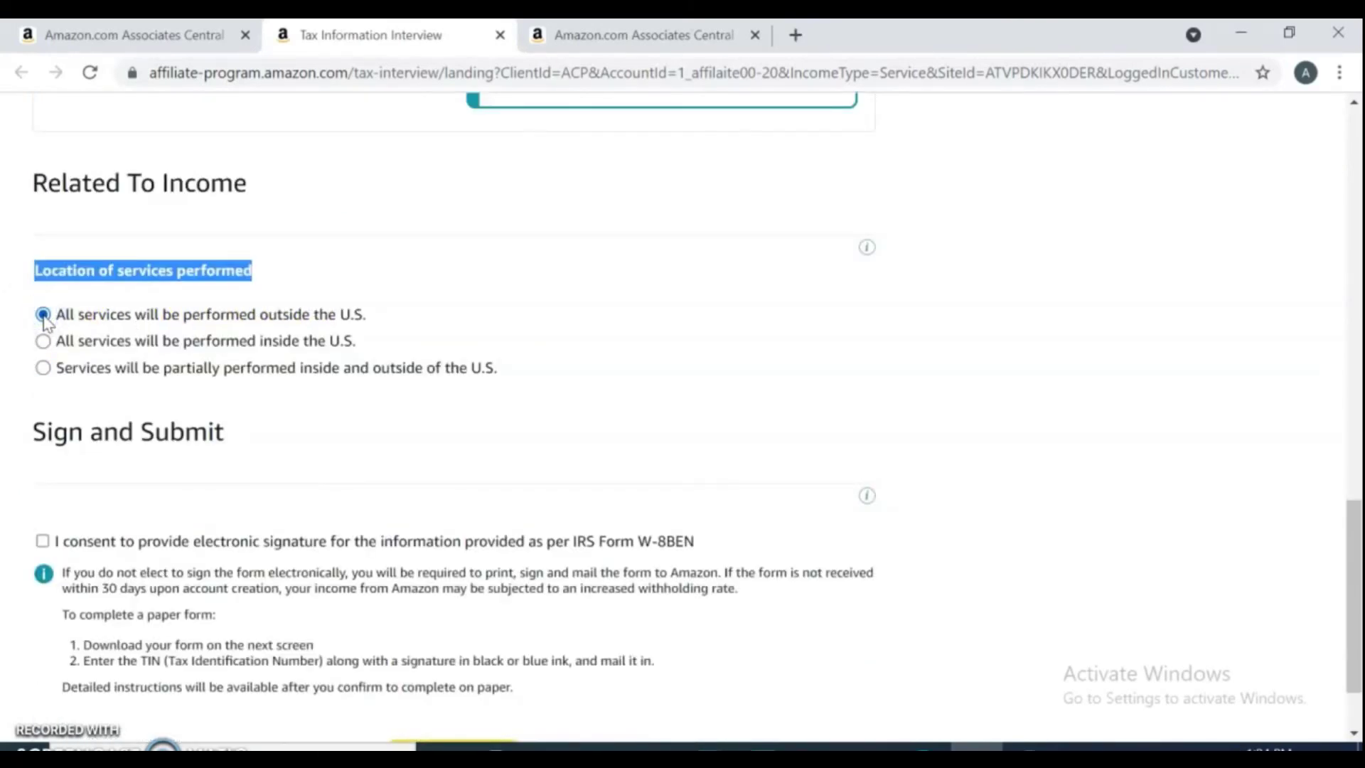
# Consent to electronic signing, sign with your full name, and save to preview the W-8BEN.
pyautogui.click(45, 544)
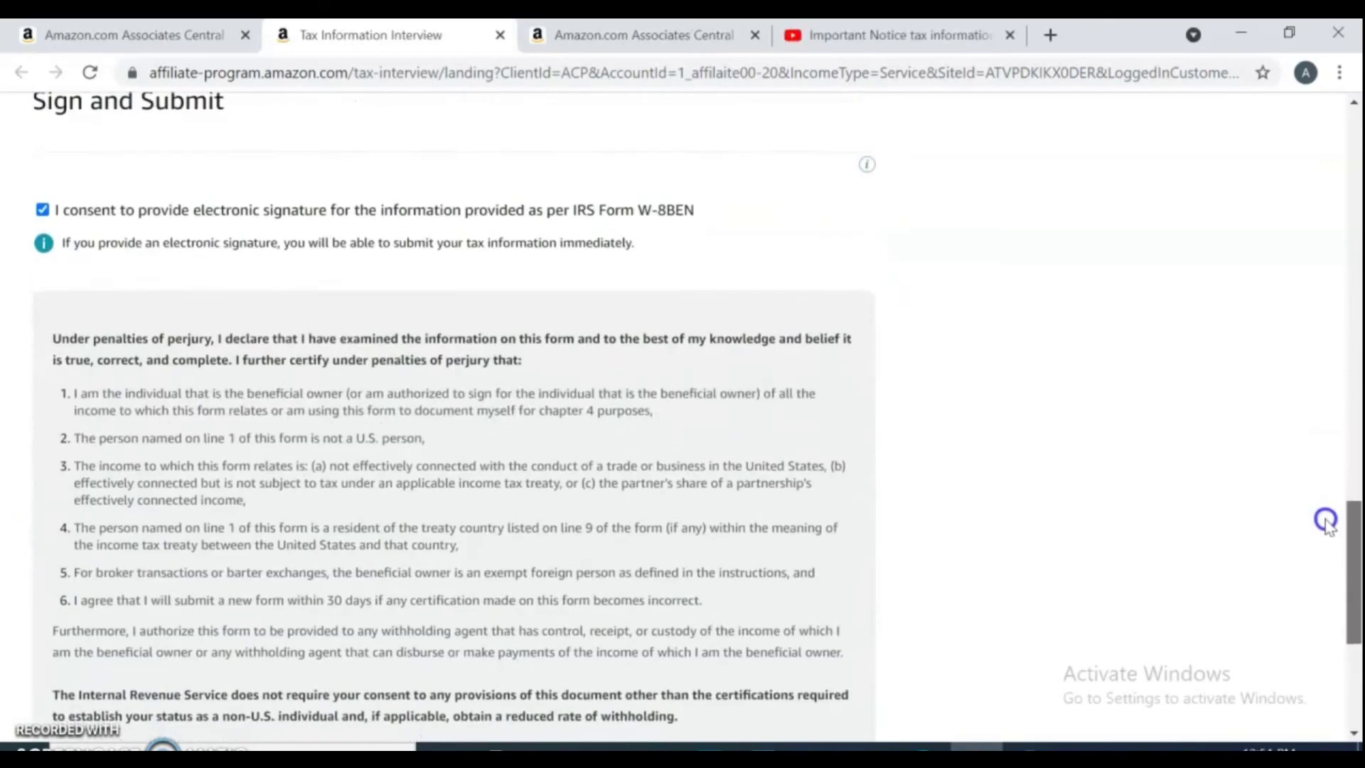
pyautogui.scroll(-5, 1322, 526)
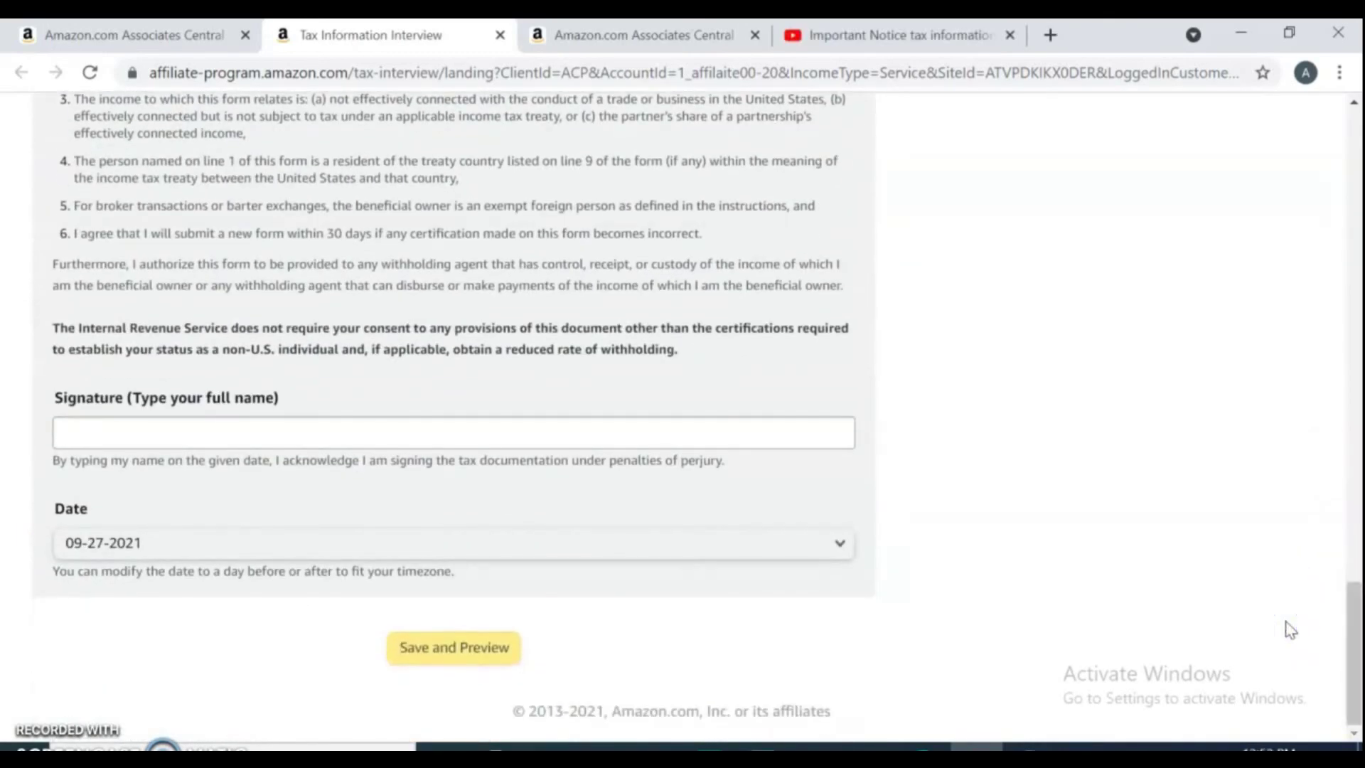
pyautogui.click(590, 602)
pyautogui.click(245, 437)
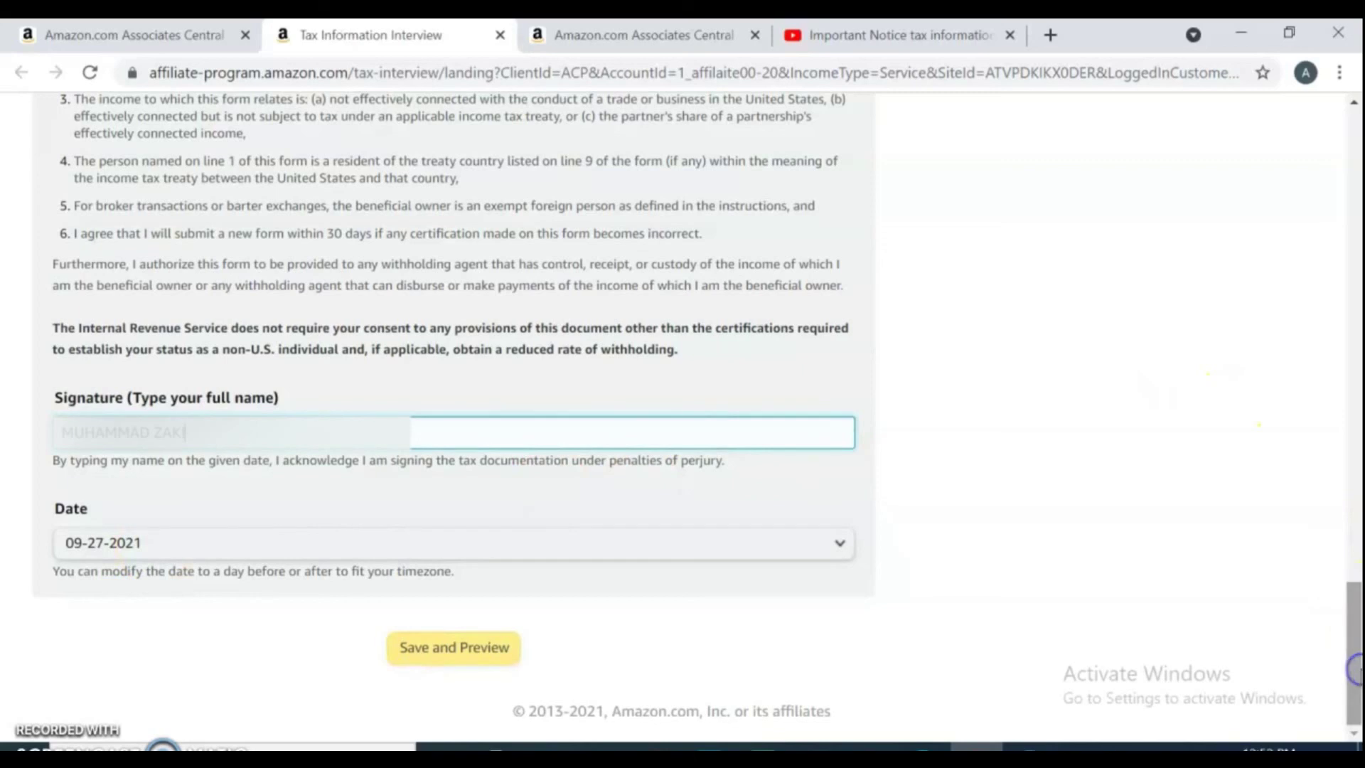
pyautogui.click(466, 649)
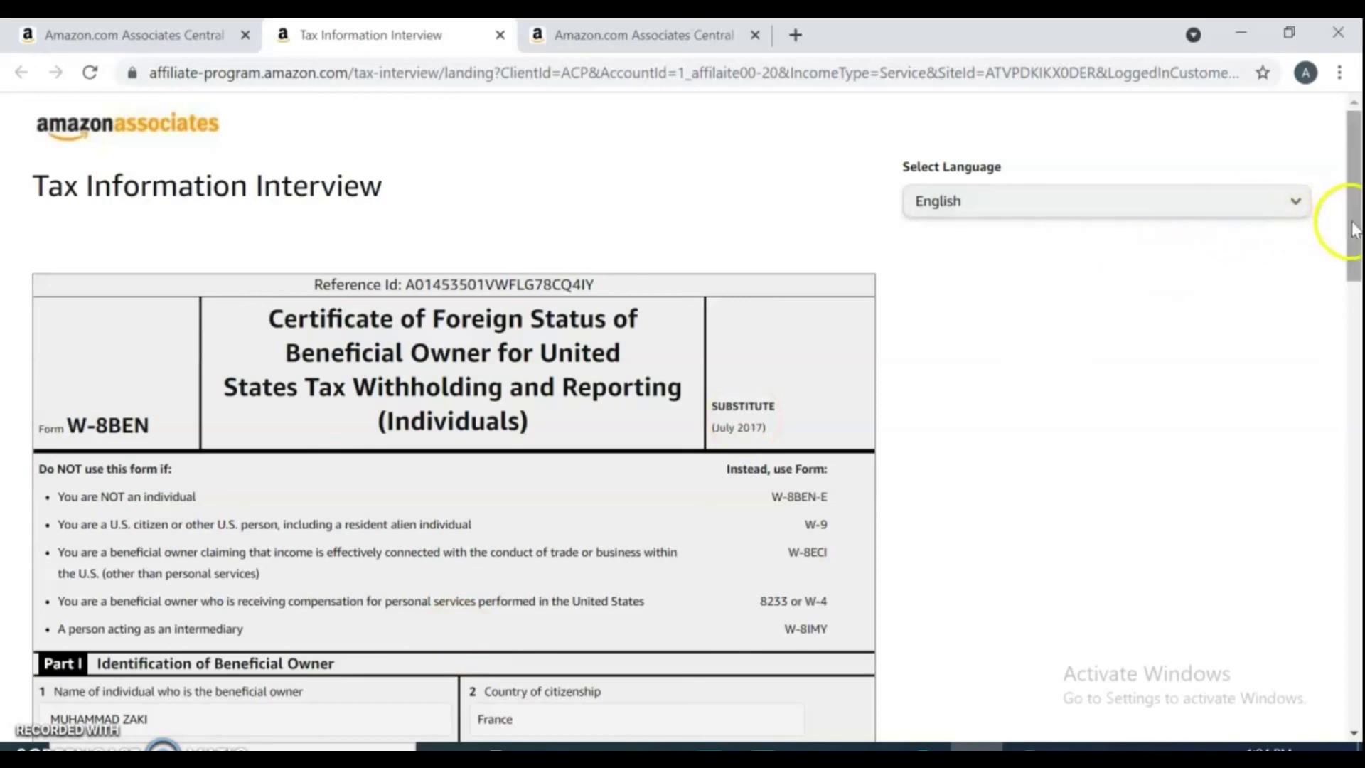
# Review the W-8BEN preview and submit the form.
pyautogui.moveTo(1356, 228); pyautogui.dragTo(1356, 697)
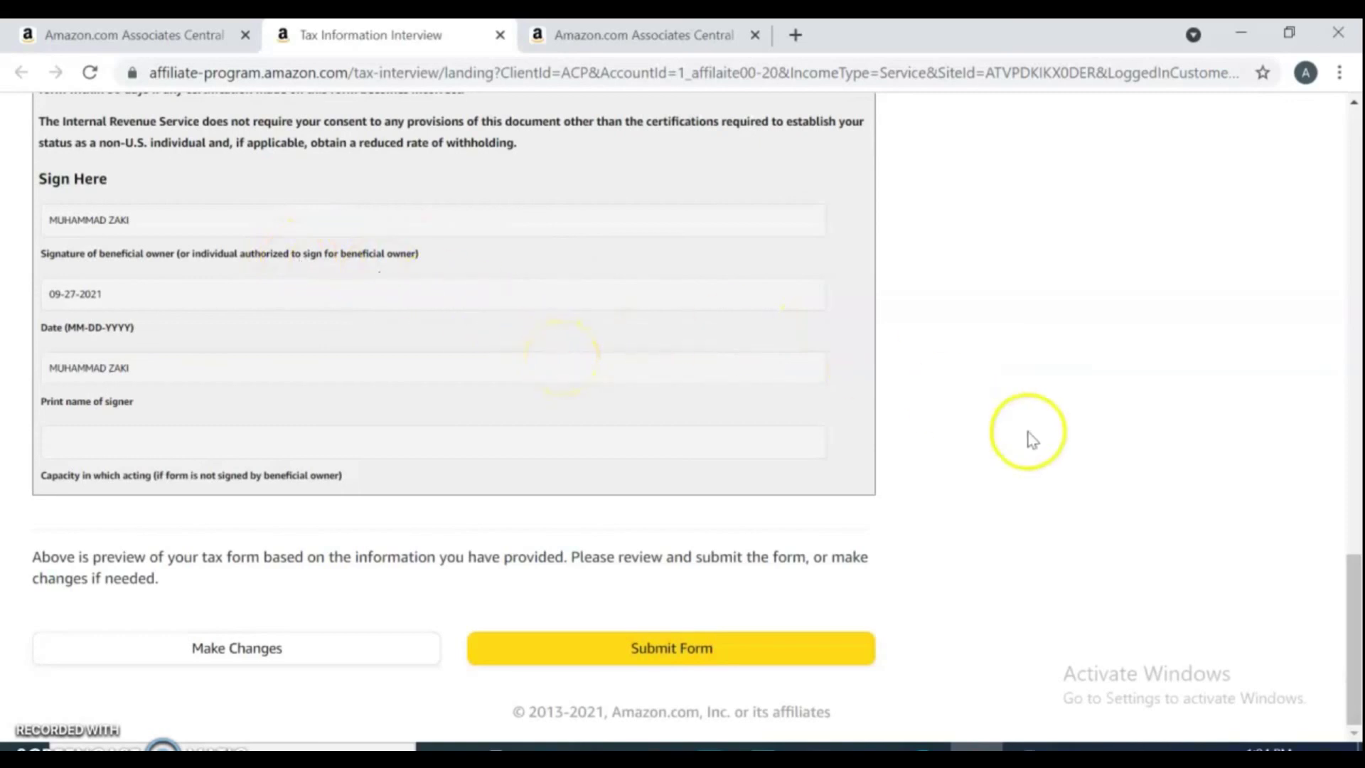
pyautogui.click(635, 649)
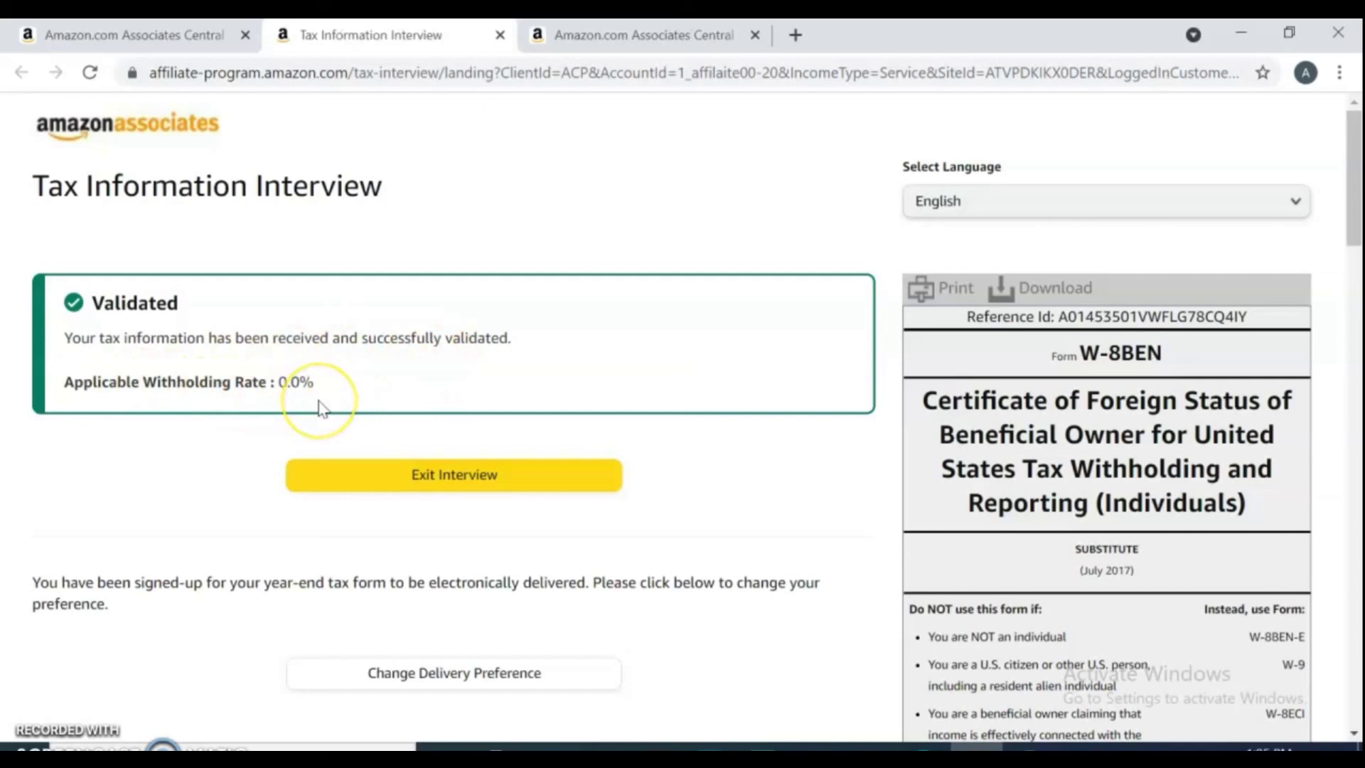
# Exit the tax interview, then return to the contact information tab and reload it.
pyautogui.click(489, 478)
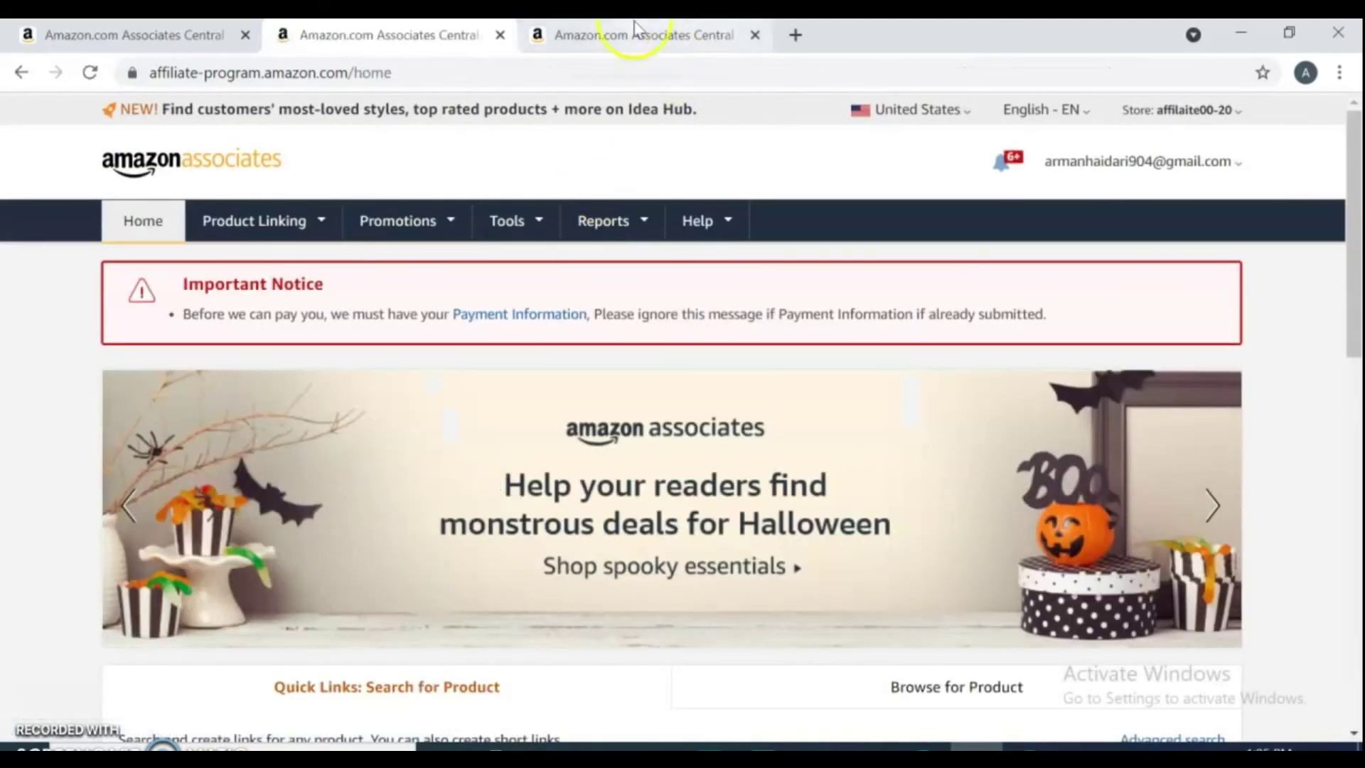
pyautogui.click(169, 36)
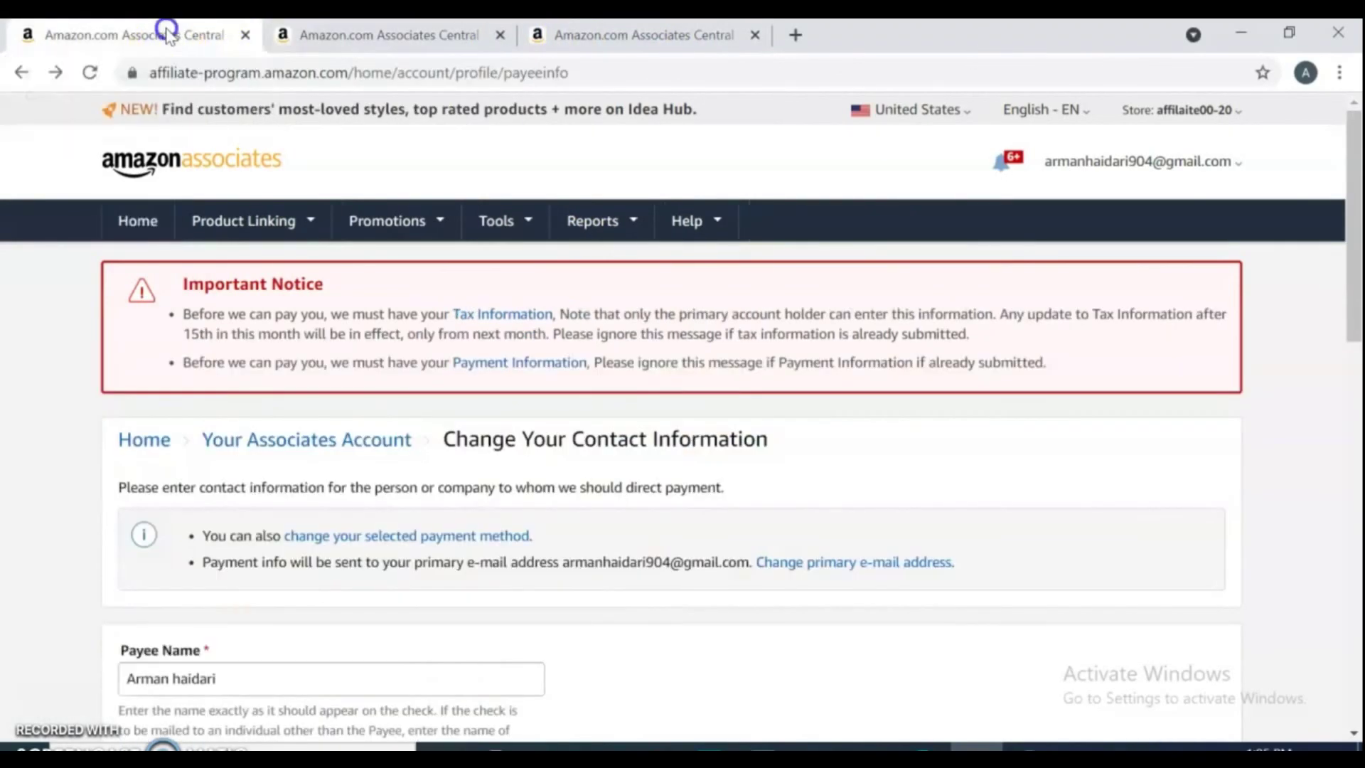
pyautogui.click(90, 74)
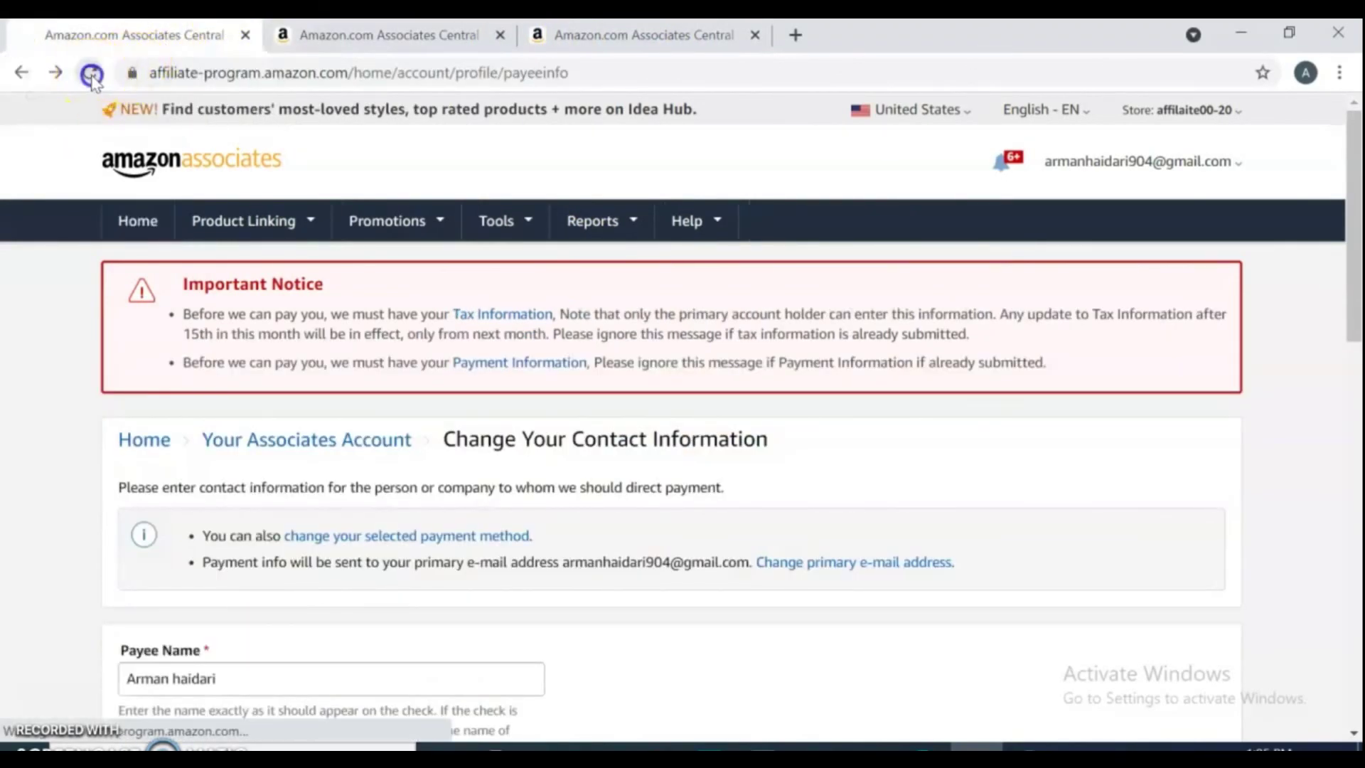